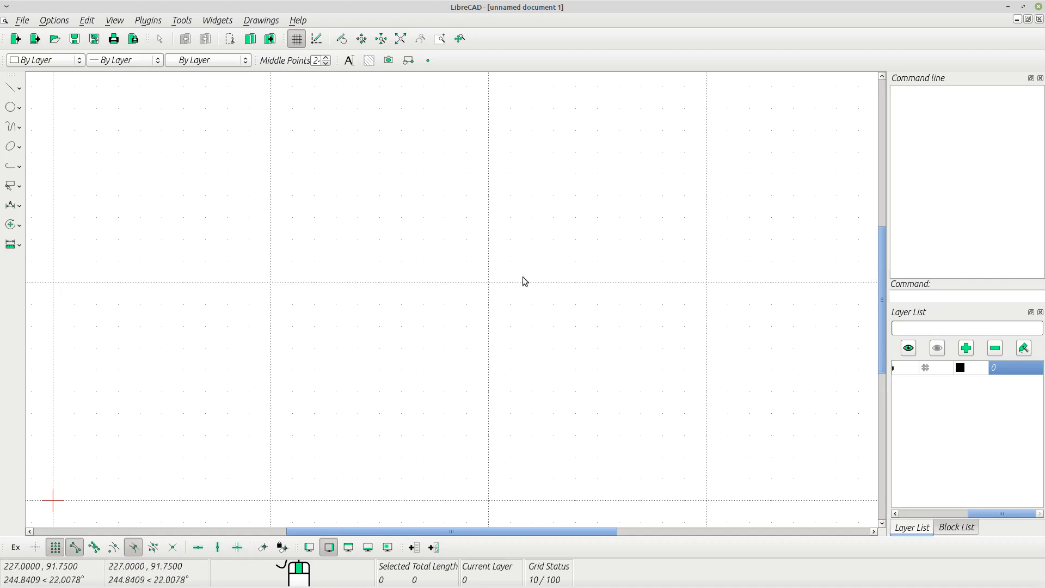
View the list of blocks, and return to the list of layers.
scroll(434, 306, down, 1)
scroll(436, 311, down, 1)
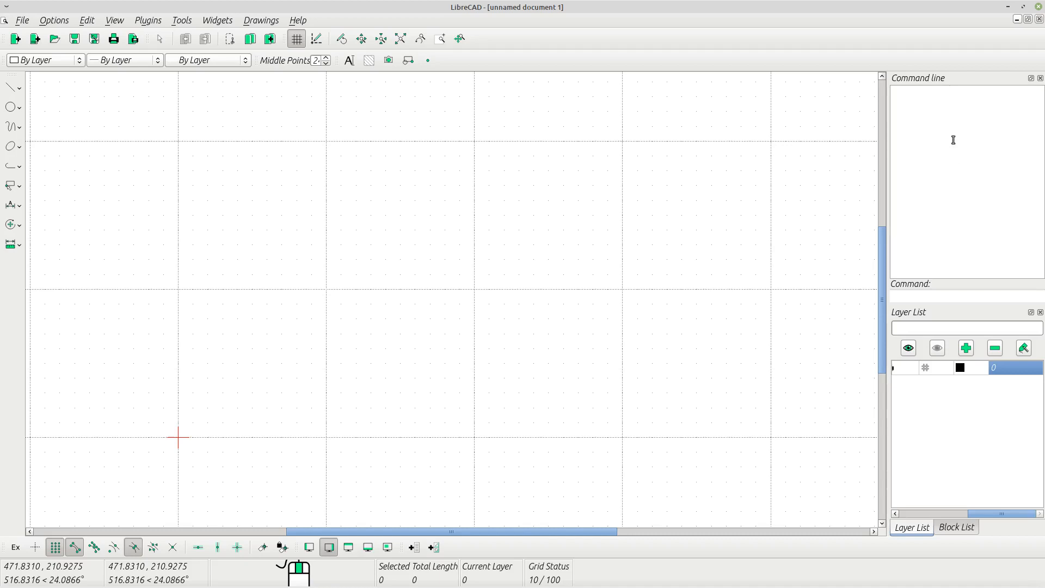
click(937, 292)
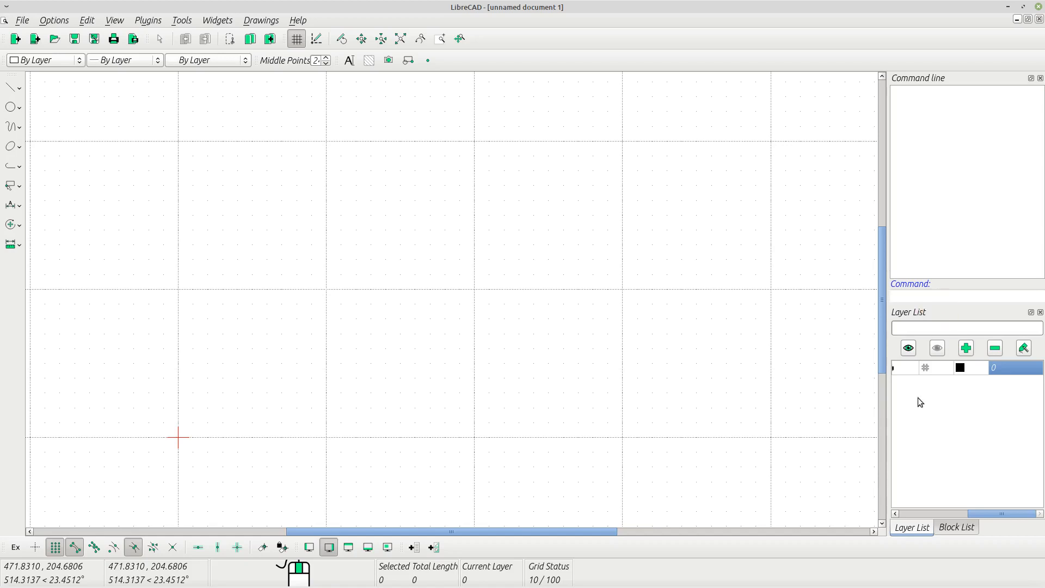
click(960, 530)
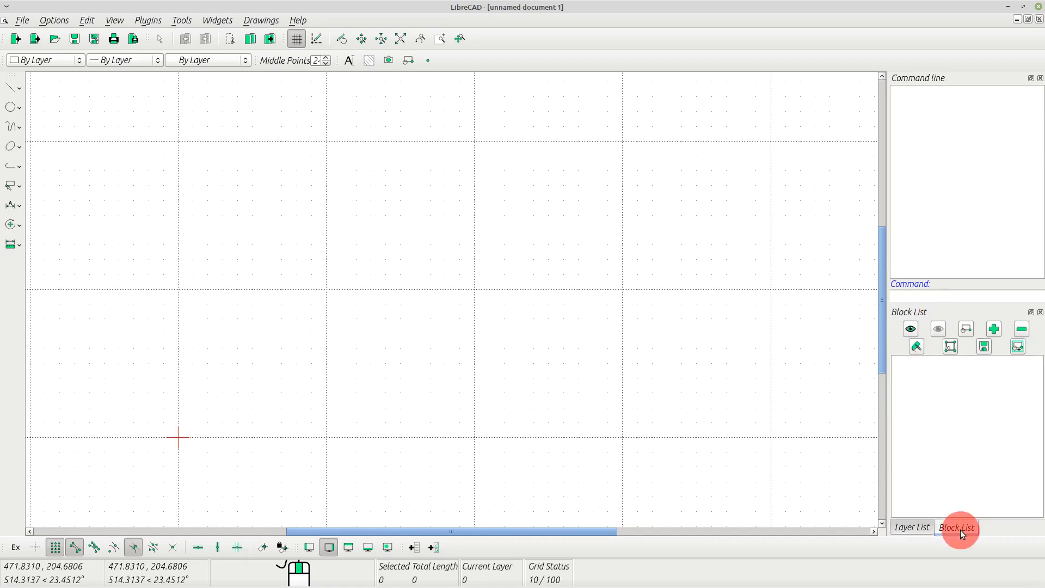
click(910, 531)
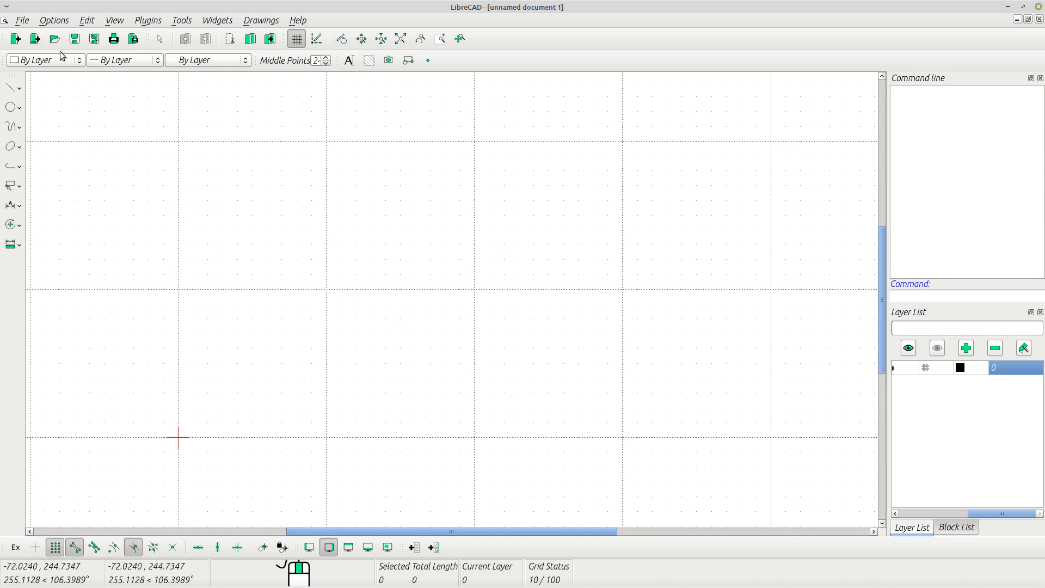
Set the drawing background colour to #000000 in the application preferences.
click(56, 20)
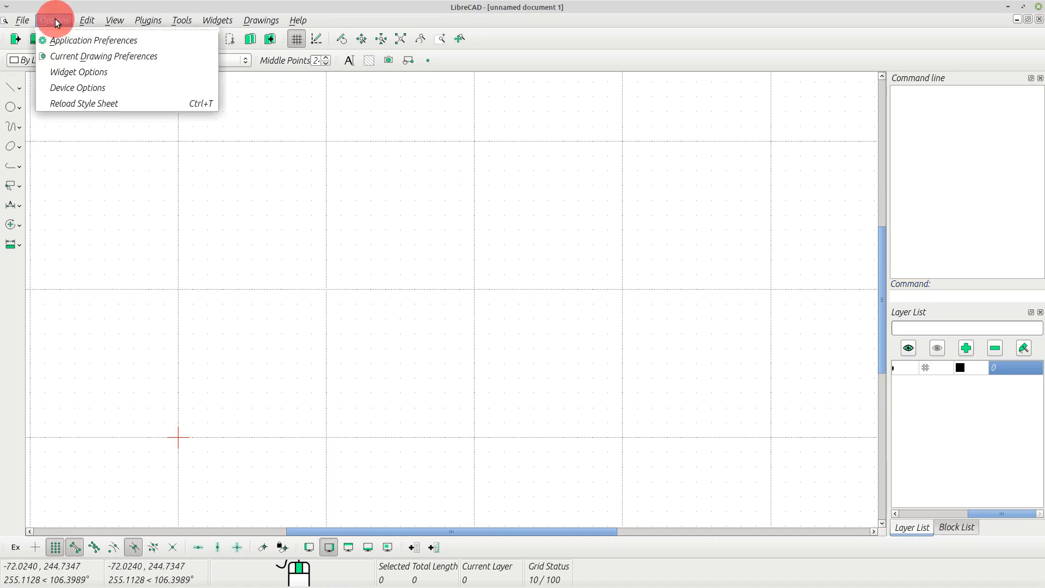
click(80, 42)
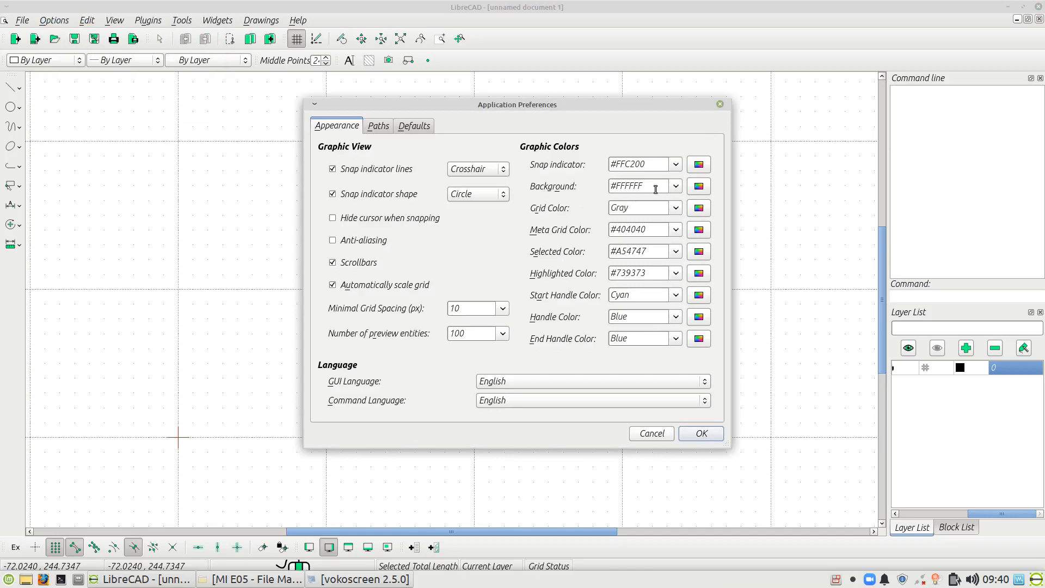
click(674, 186)
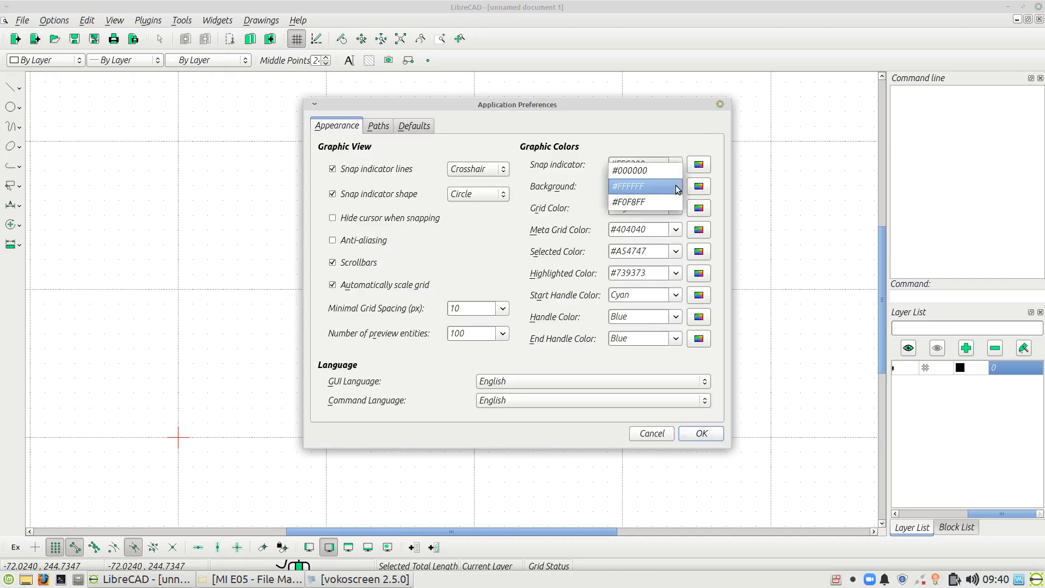
click(643, 170)
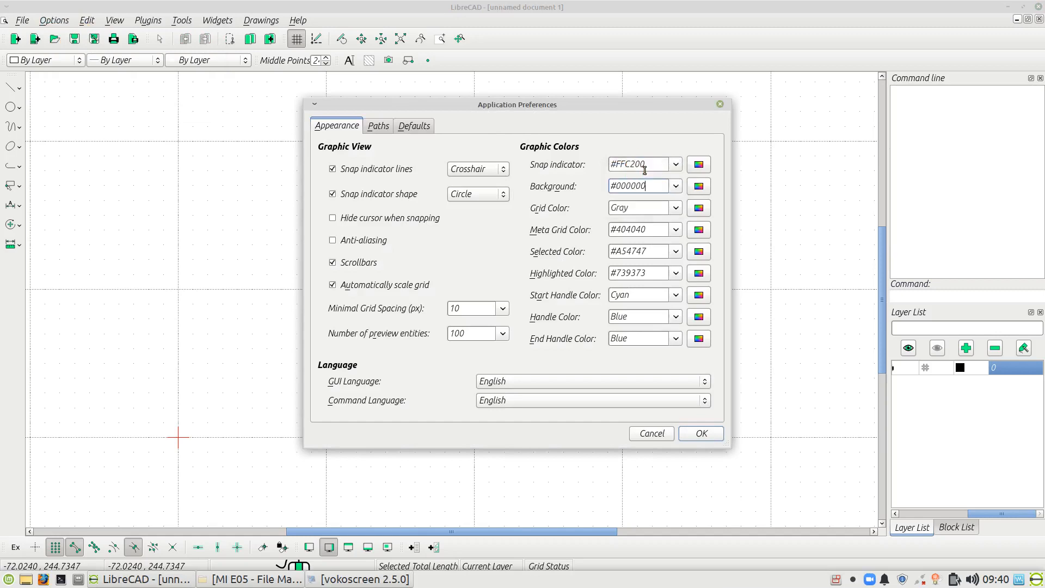
click(701, 432)
click(701, 433)
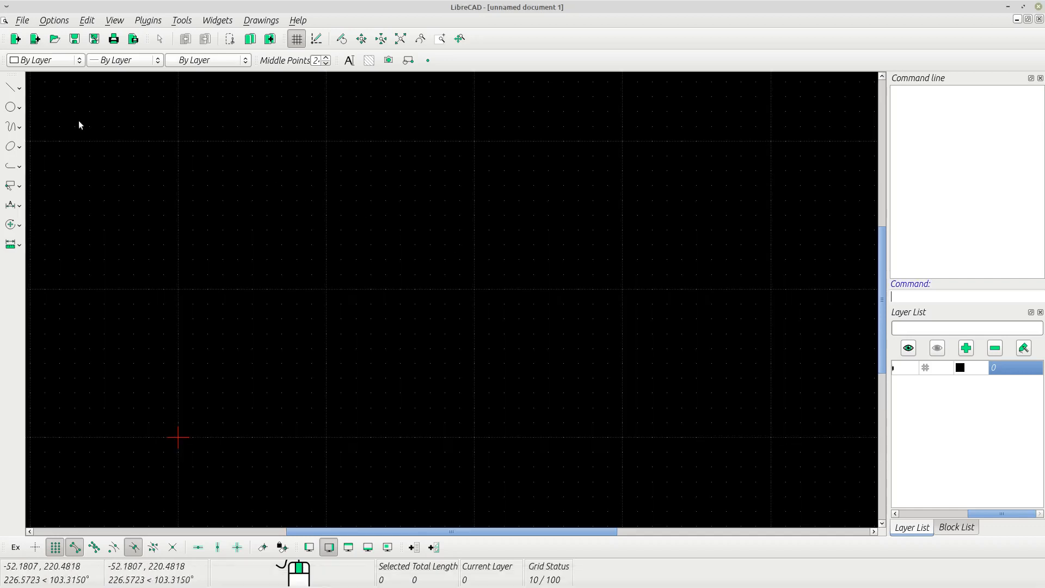
Draw two connected two-point lines from (0,100) to (160,100) and down to (160,30).
click(12, 87)
click(52, 86)
click(177, 290)
click(408, 290)
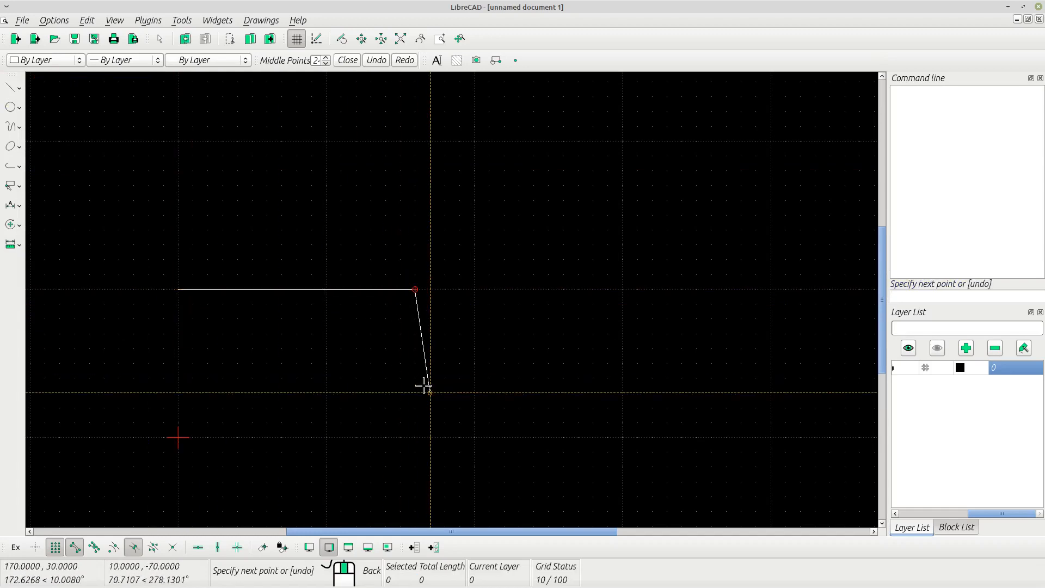
click(416, 391)
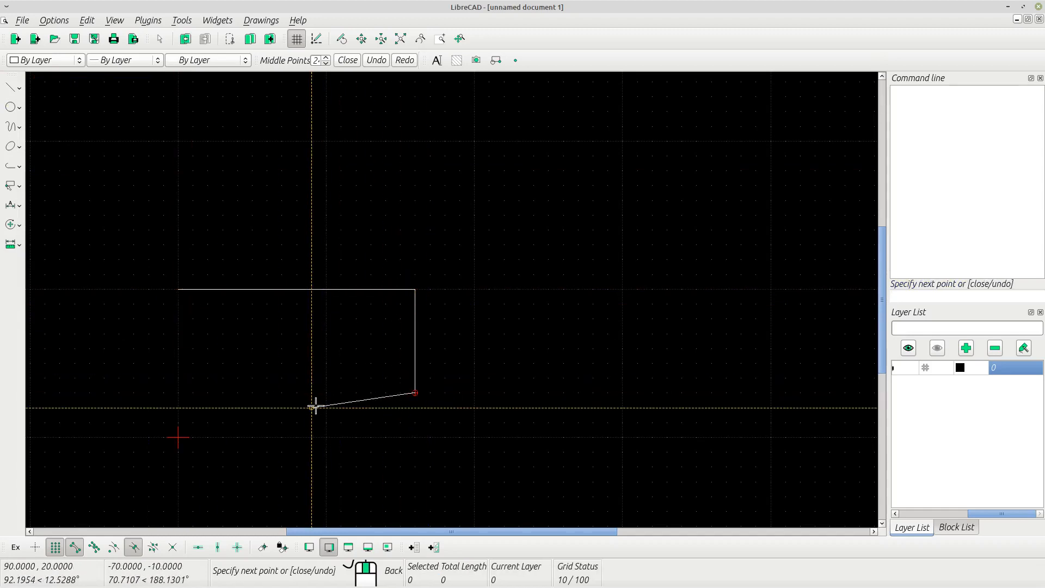
key(Escape)
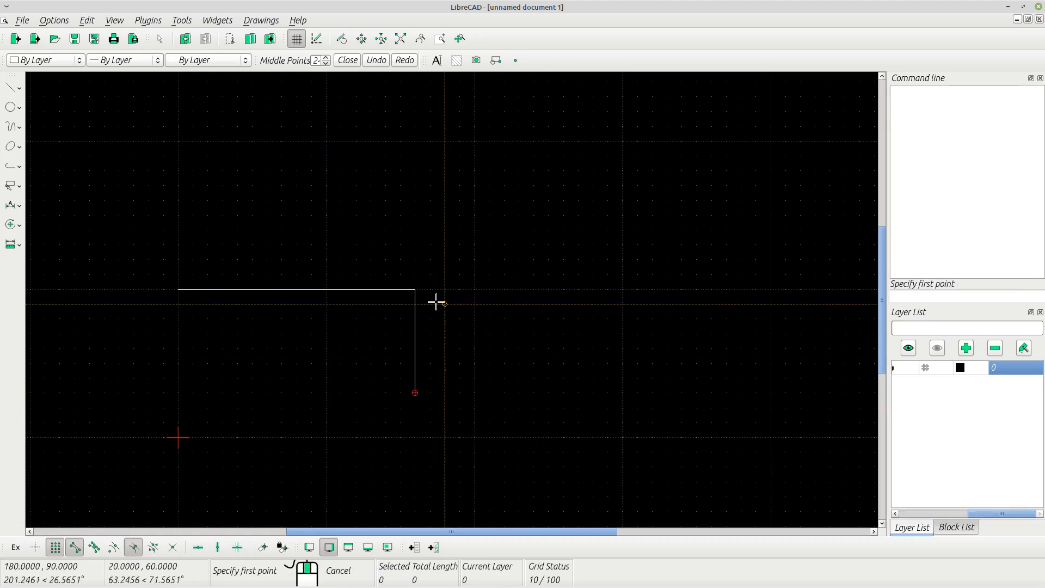
key(Escape)
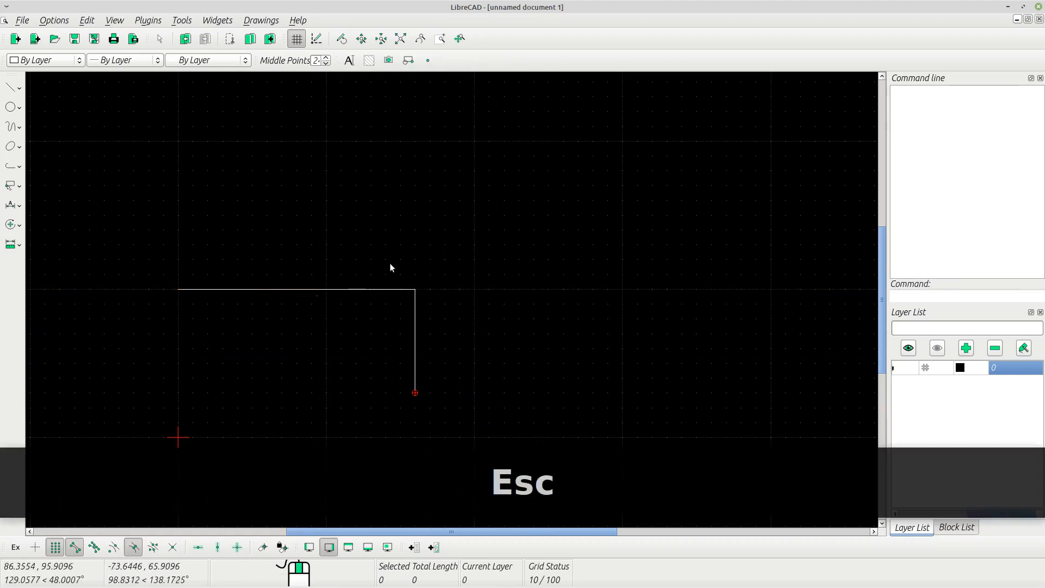
Change the drawing background colour to #F0F8FF in the application preferences.
click(44, 20)
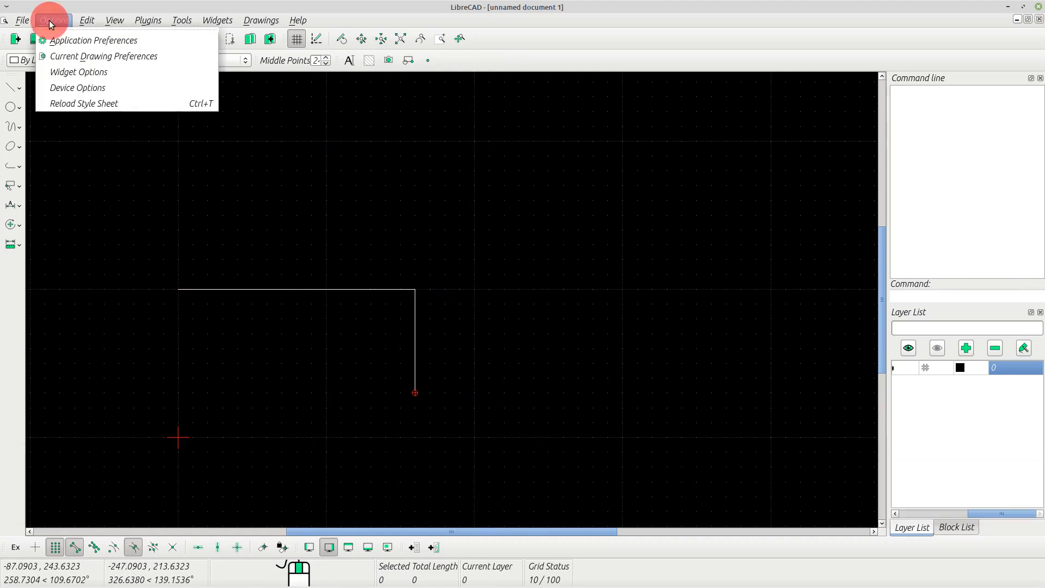
click(61, 42)
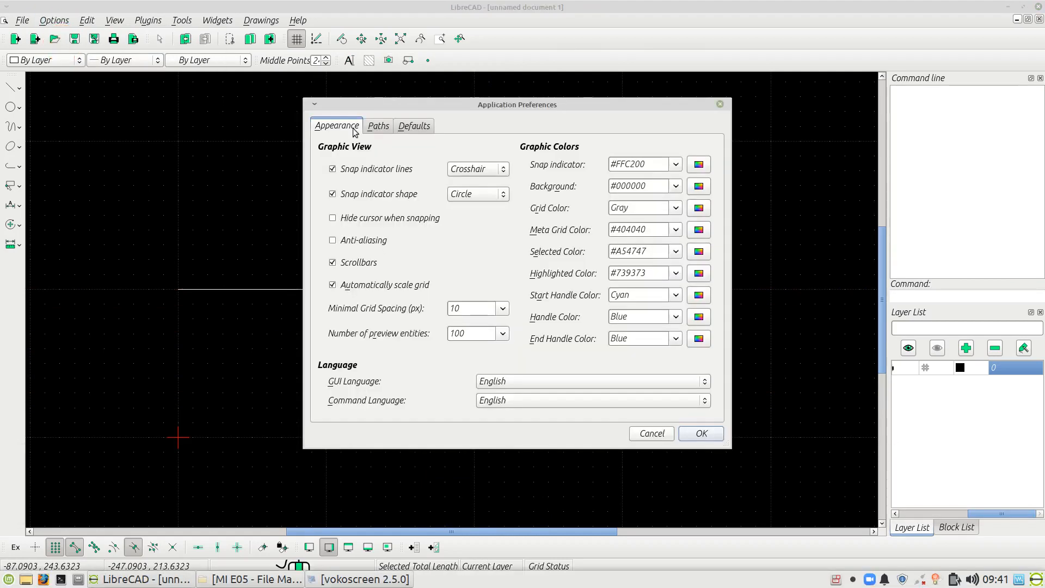
click(675, 186)
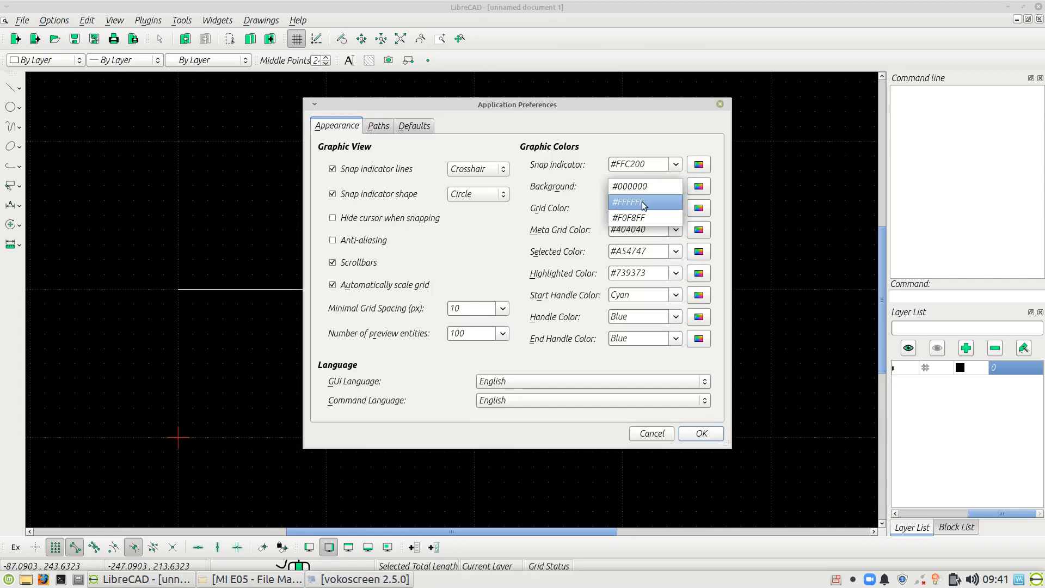
click(638, 219)
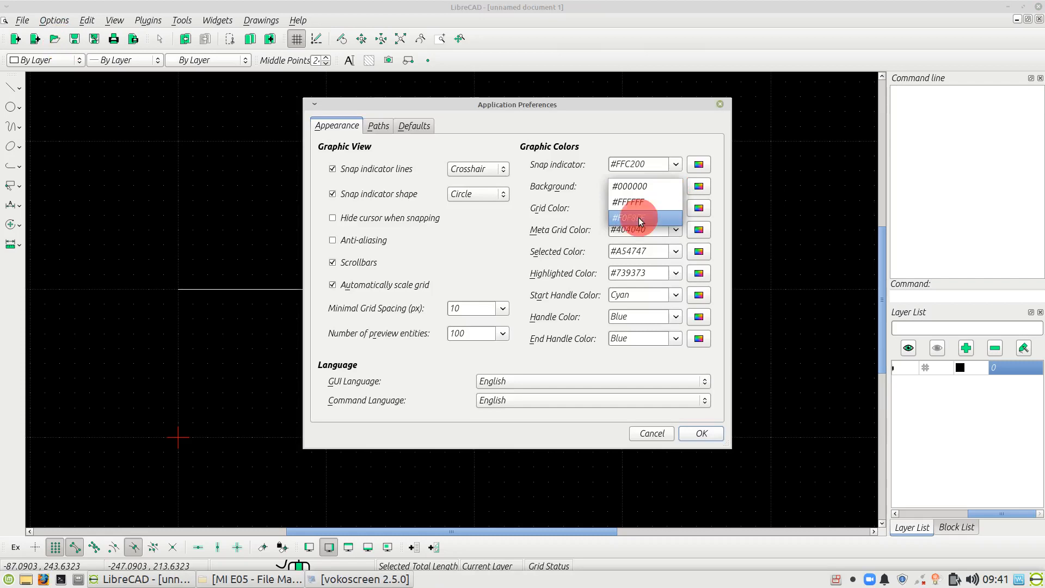
click(695, 436)
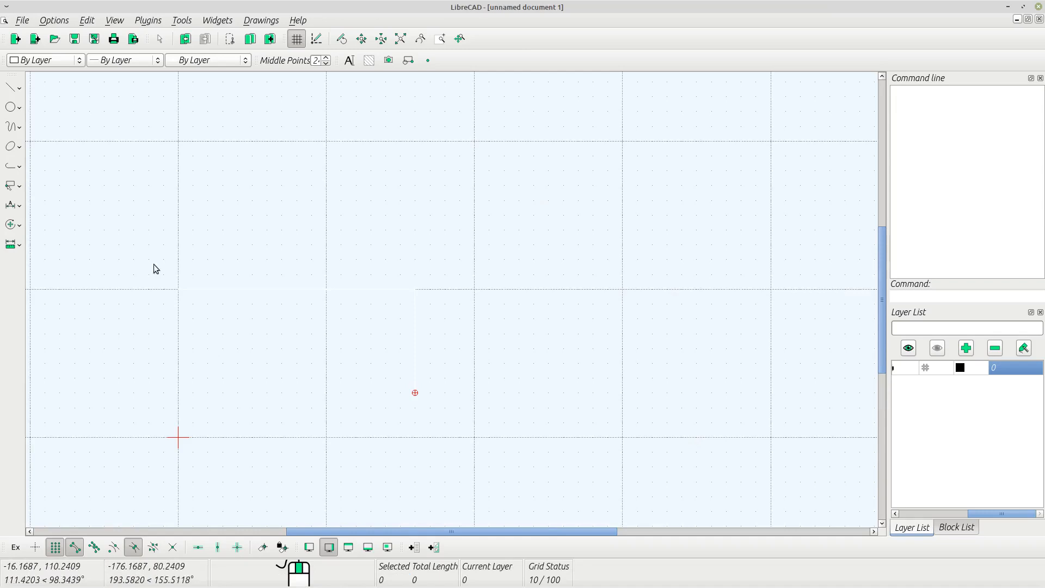
Set the drawing background colour to #FFFFFF in the application preferences.
click(55, 22)
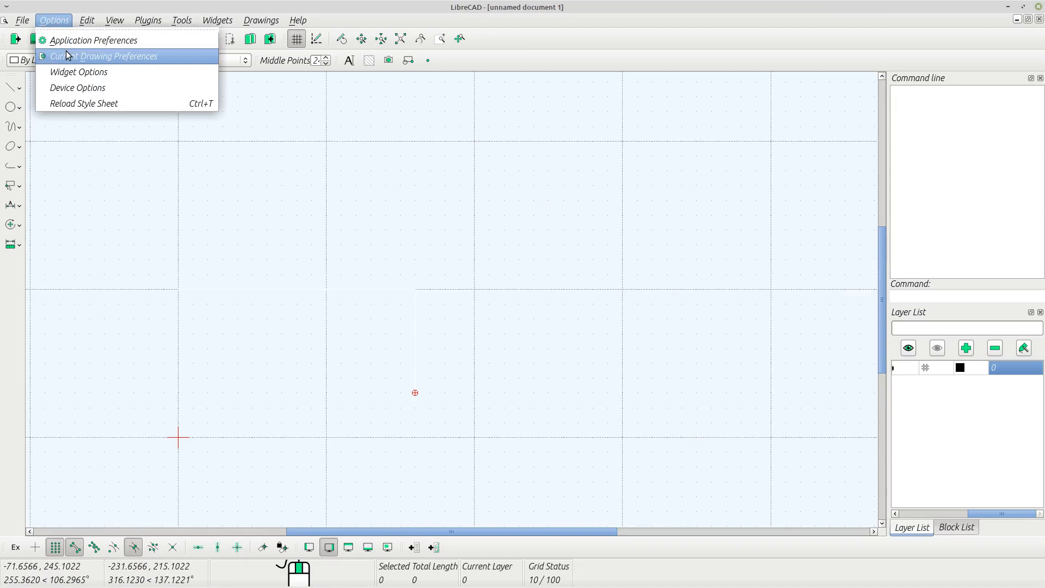
click(73, 41)
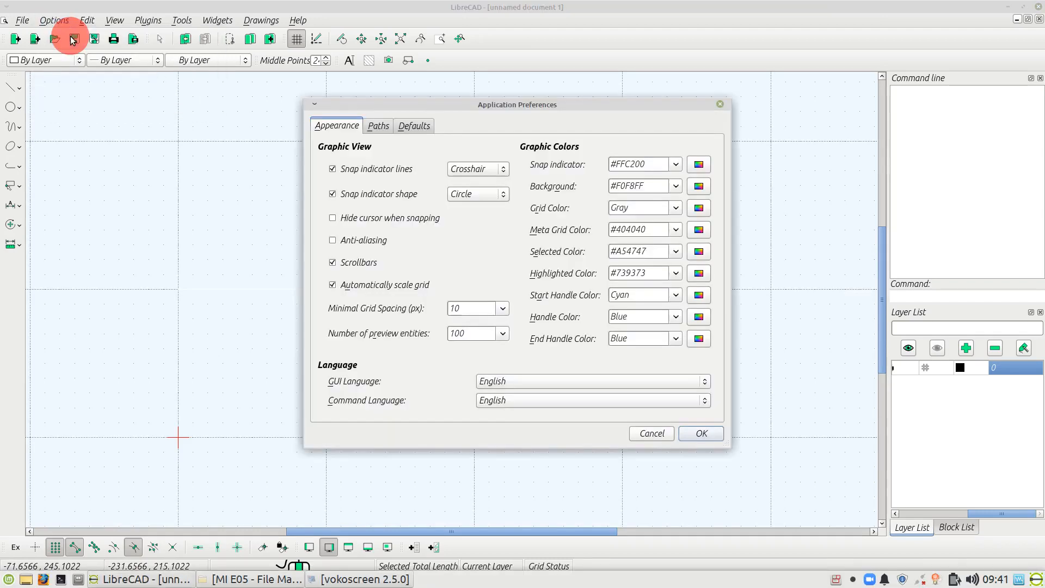
click(674, 187)
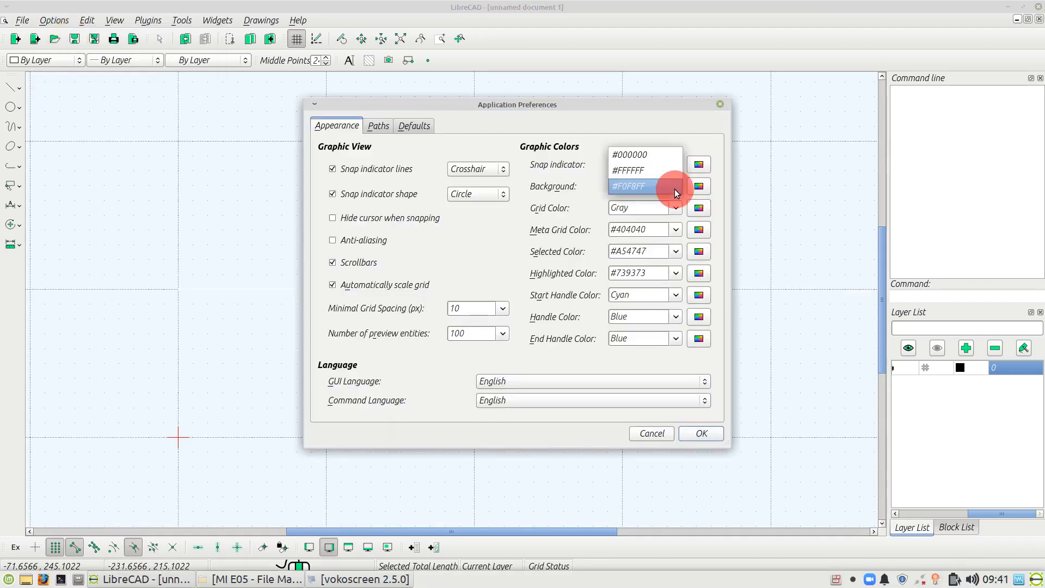
click(633, 169)
click(684, 435)
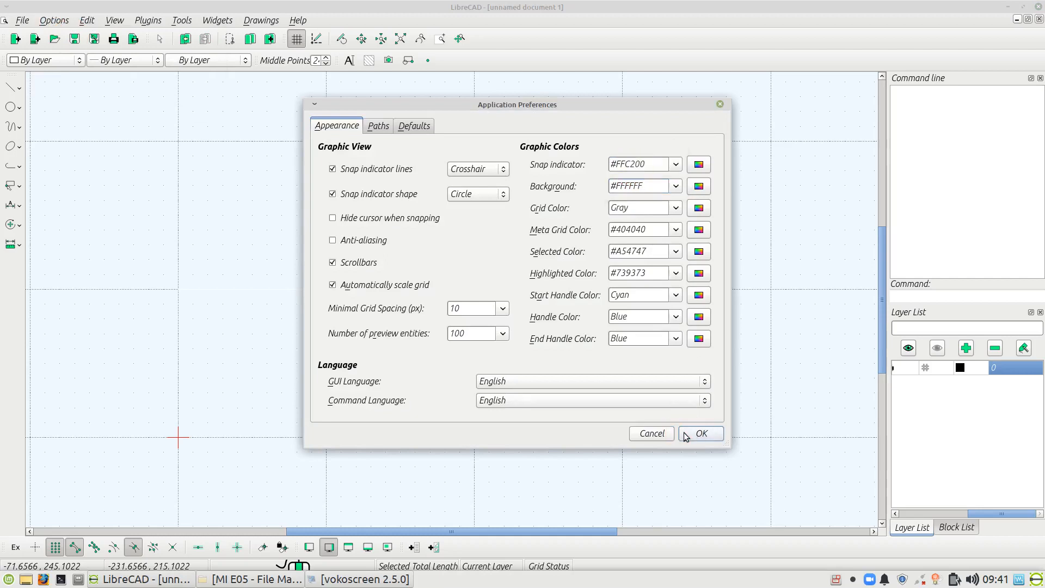
Draw four connected two-point lines from (40,150) through (110,140), (220,160) and about (250,70) to (180,-30).
scroll(328, 320, down, 3)
scroll(318, 351, up, 3)
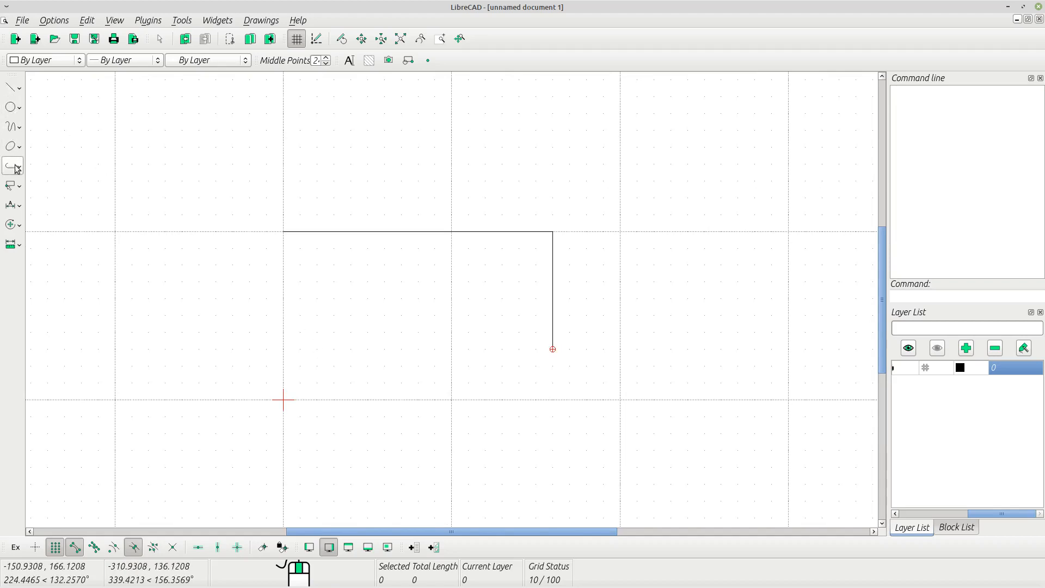
click(16, 93)
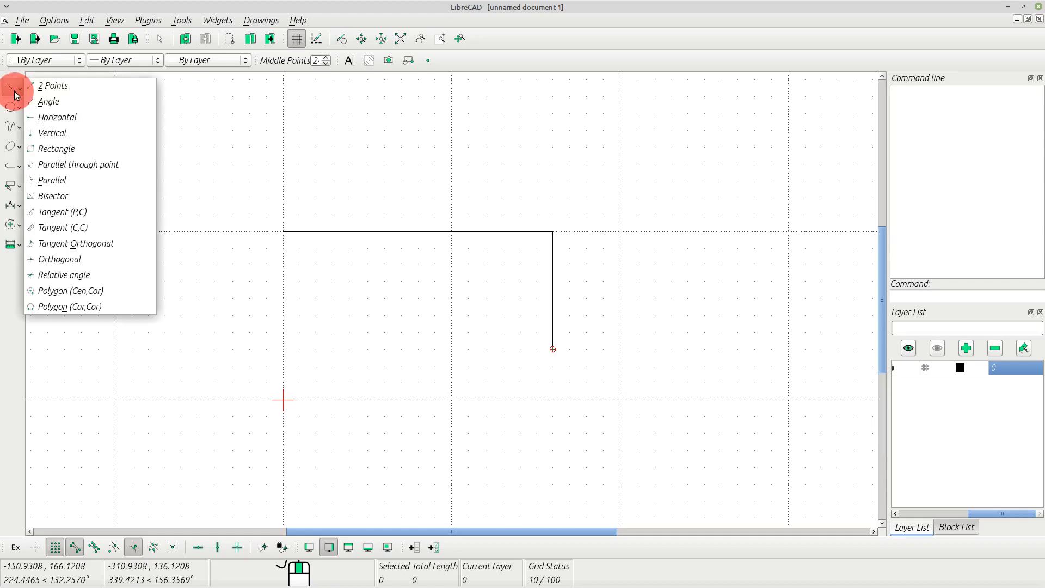
click(46, 89)
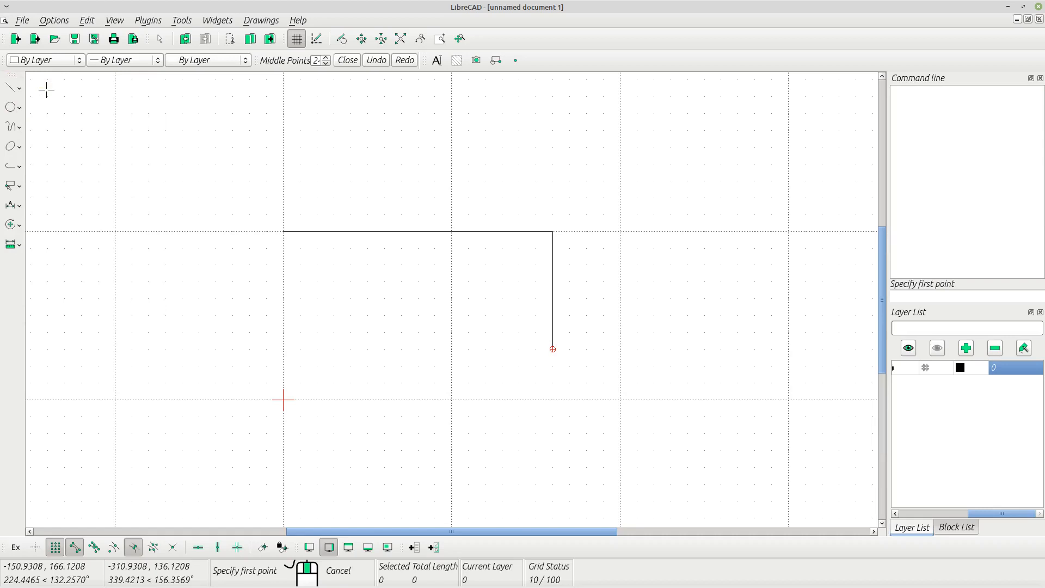
click(351, 147)
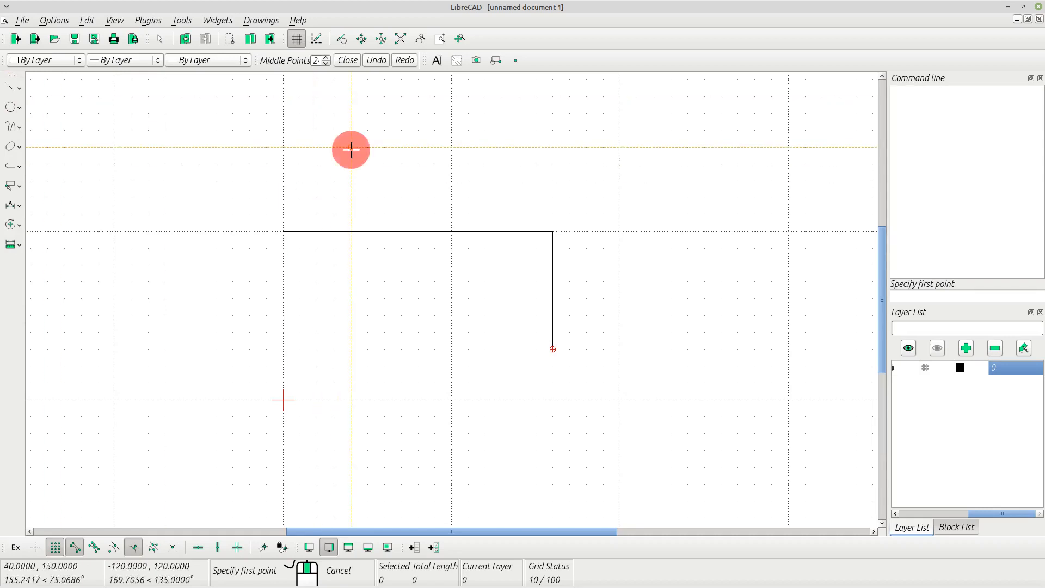
click(466, 165)
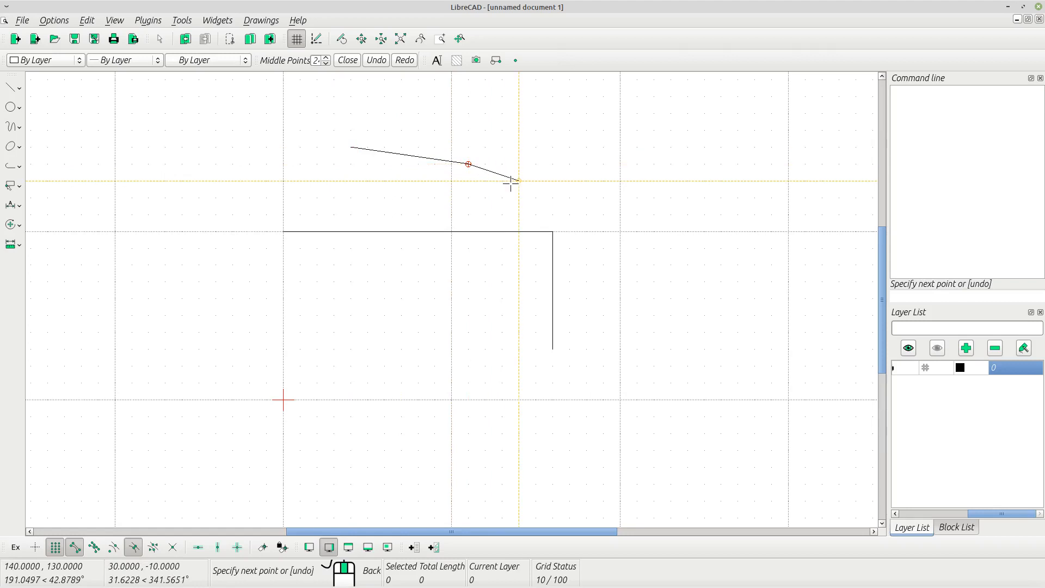
click(653, 131)
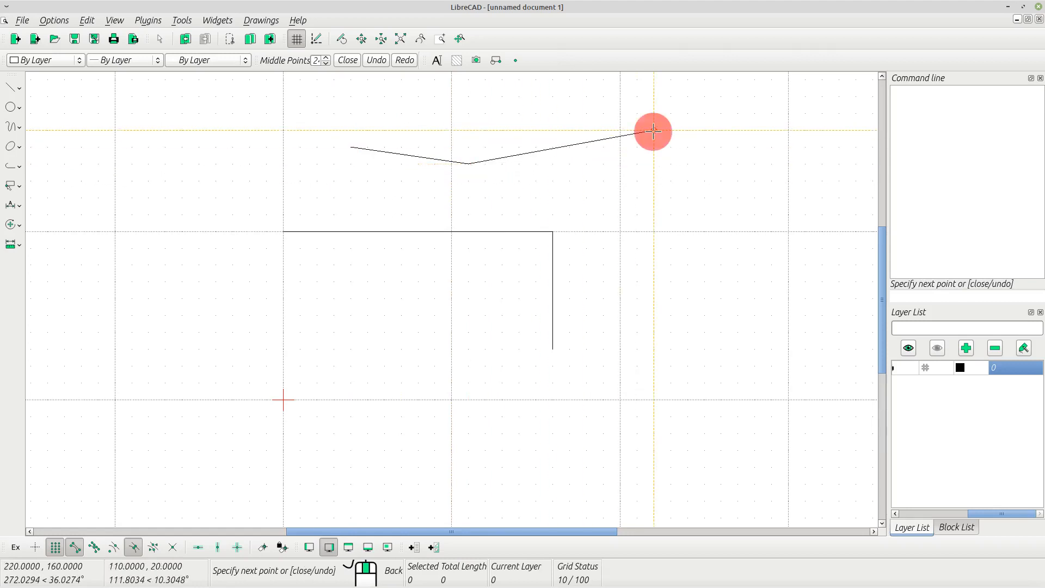
click(704, 281)
click(593, 457)
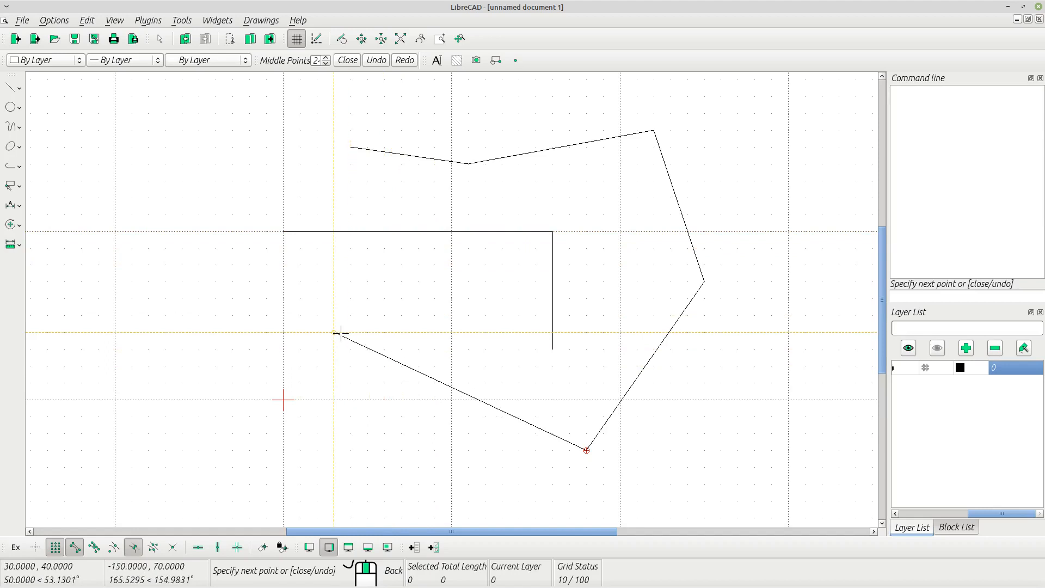
key(Escape)
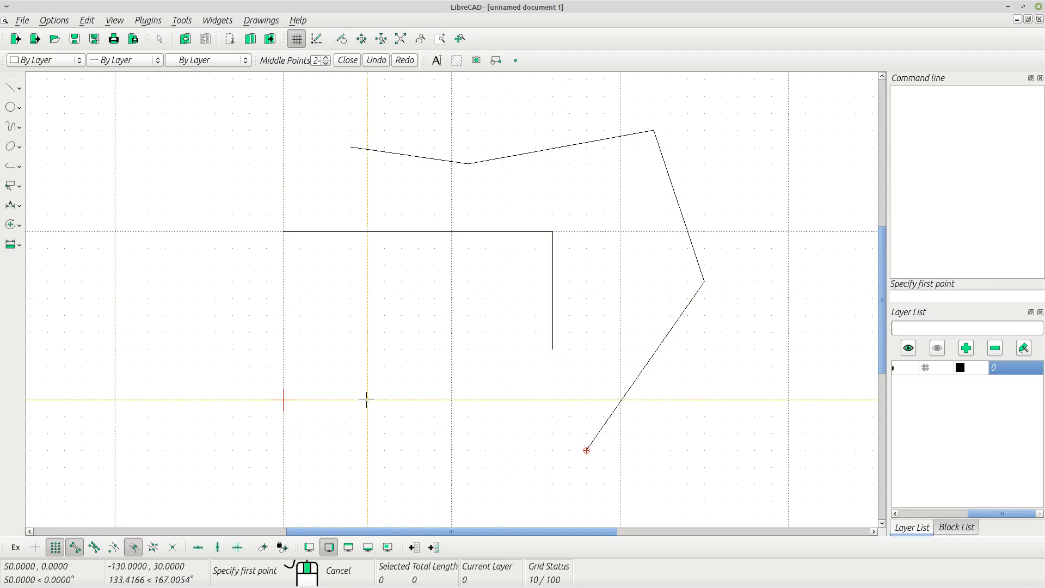
Draw a separate zigzag of three connected lines from (50,30) through (-80,0) and (60,-40) to (90,40), and end the line command.
click(367, 345)
click(150, 399)
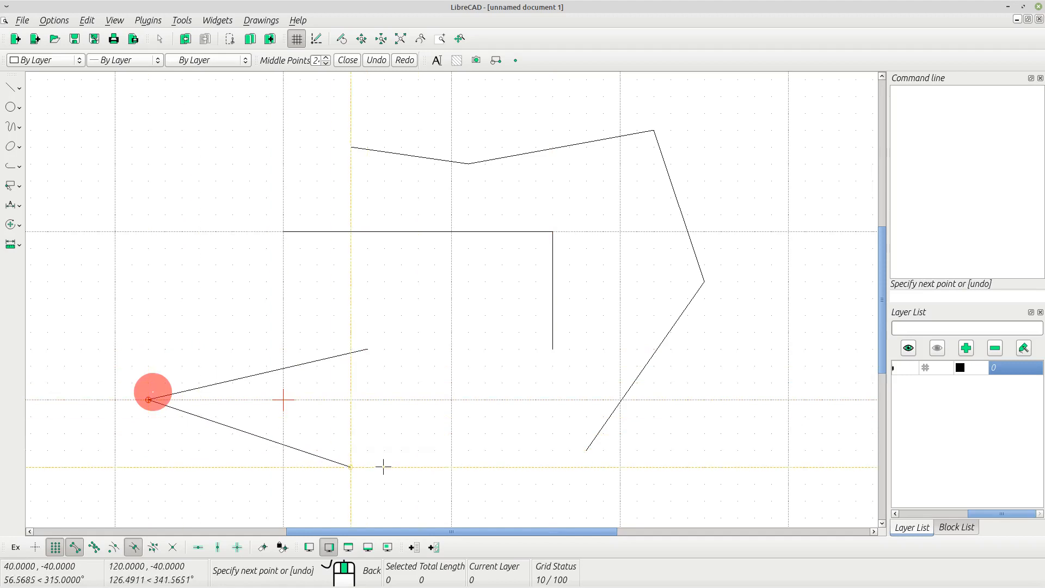
click(385, 466)
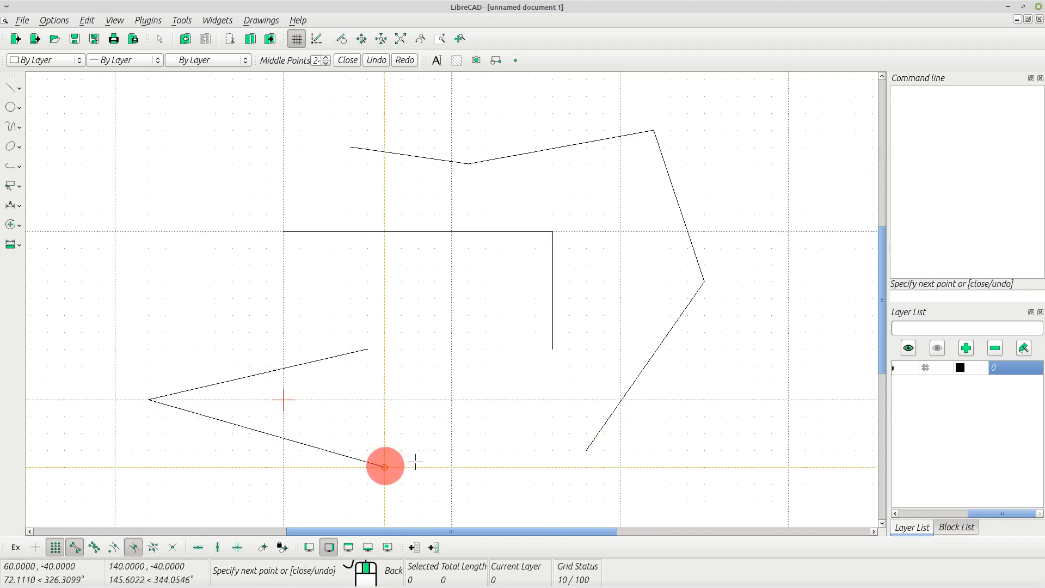
click(433, 332)
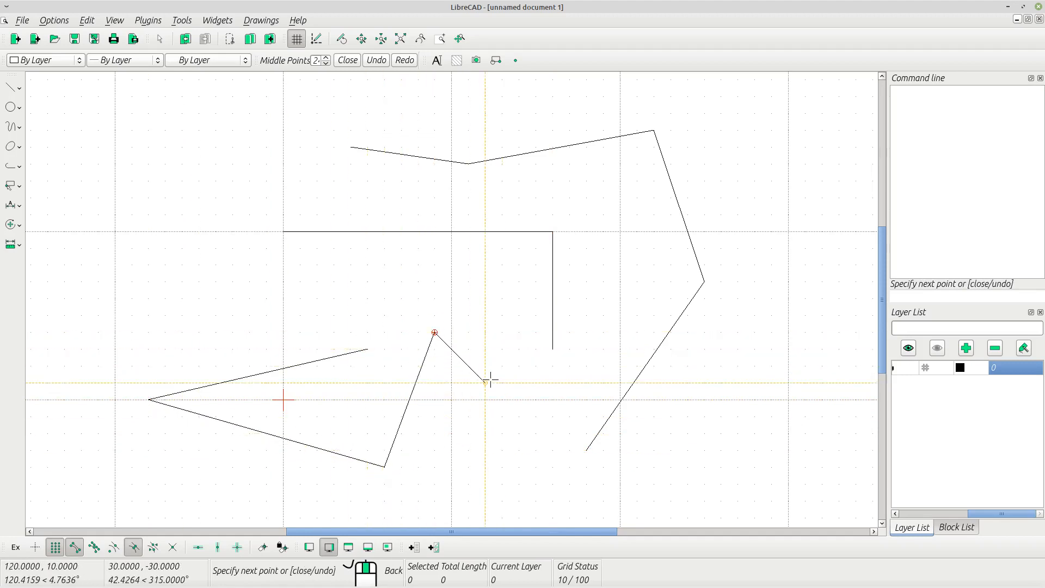
key(Escape)
key(Escape)
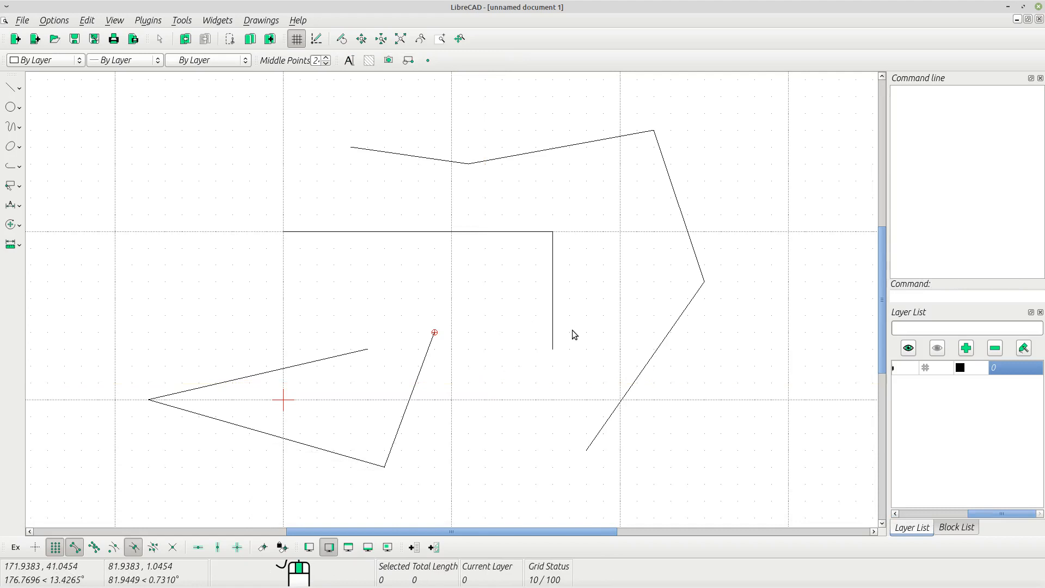
Select the lower-right line of the large outer chain and the last two lines of the lower zigzag using selection windows.
drag(505, 297, 637, 287)
drag(781, 296, 570, 495)
click(434, 460)
drag(433, 457, 232, 444)
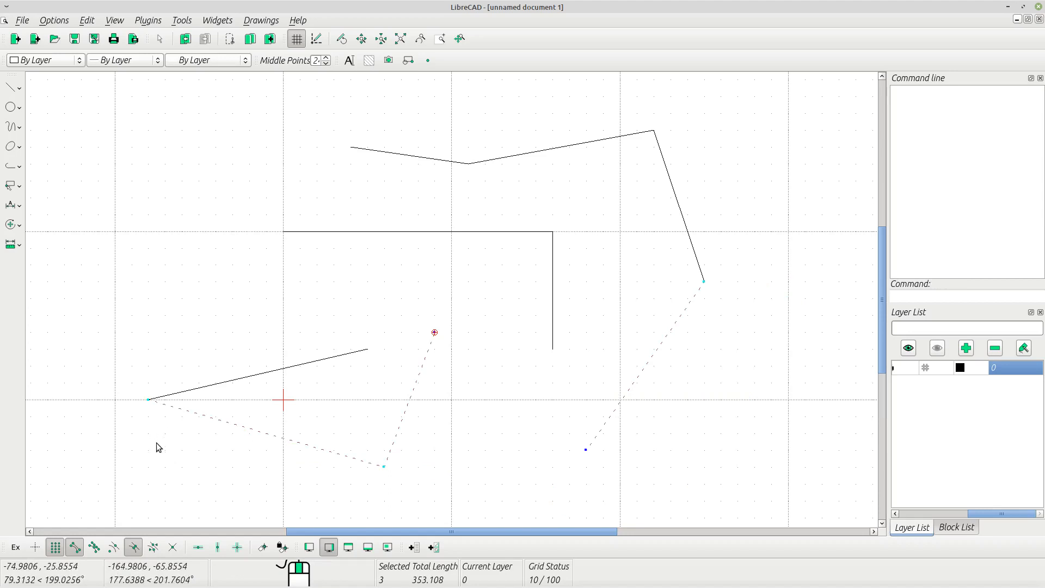
Deselect the three selected lines of the outer chain and lower zigzag.
key(Escape)
key(Escape)
key(Escape)
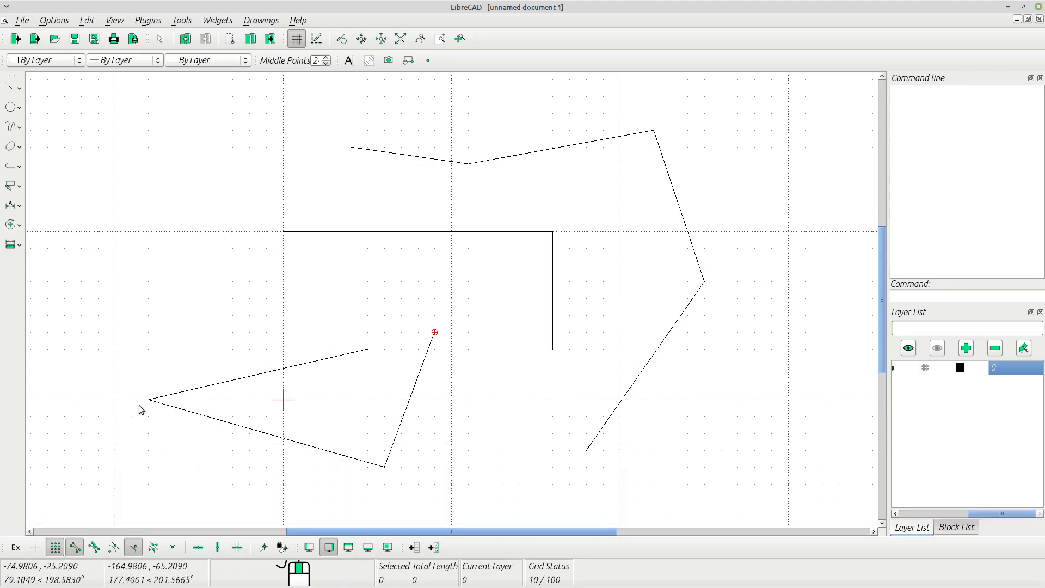
Draw two center-point circles, one centred at (-60,110) with radius about 32, the other at (130,50) with radius about 28.
click(14, 109)
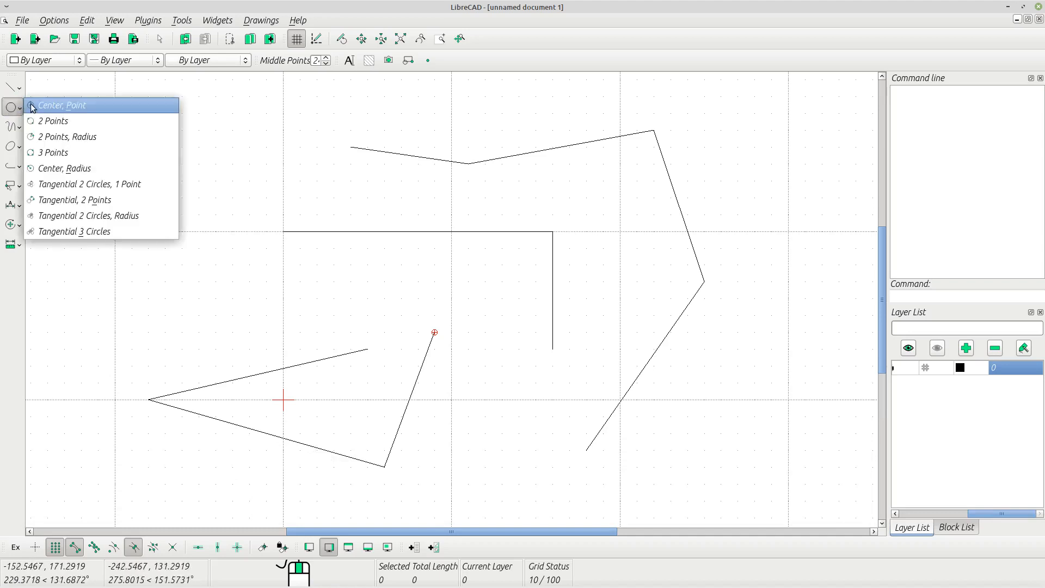
click(32, 105)
click(187, 216)
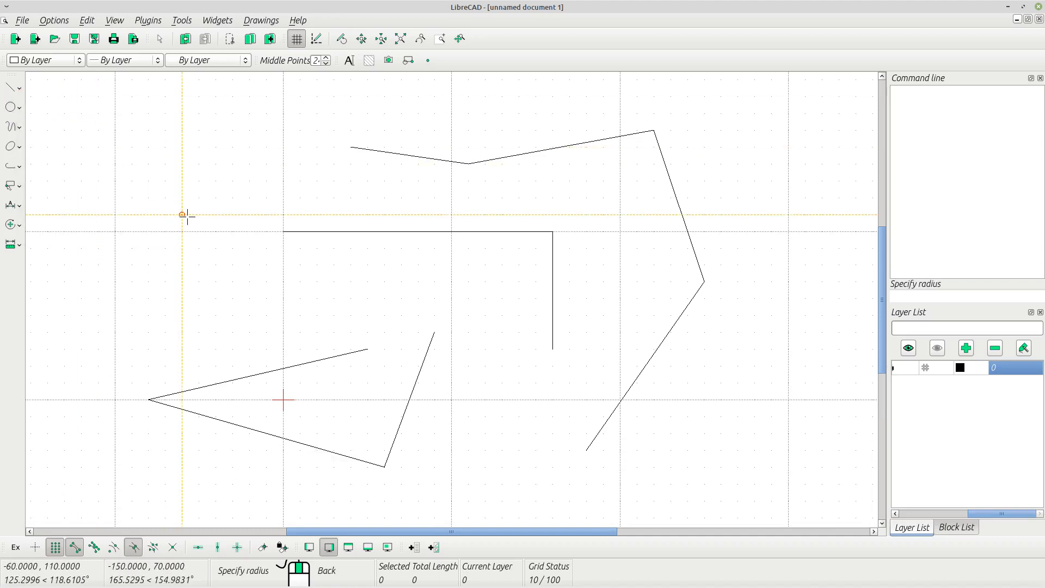
click(228, 224)
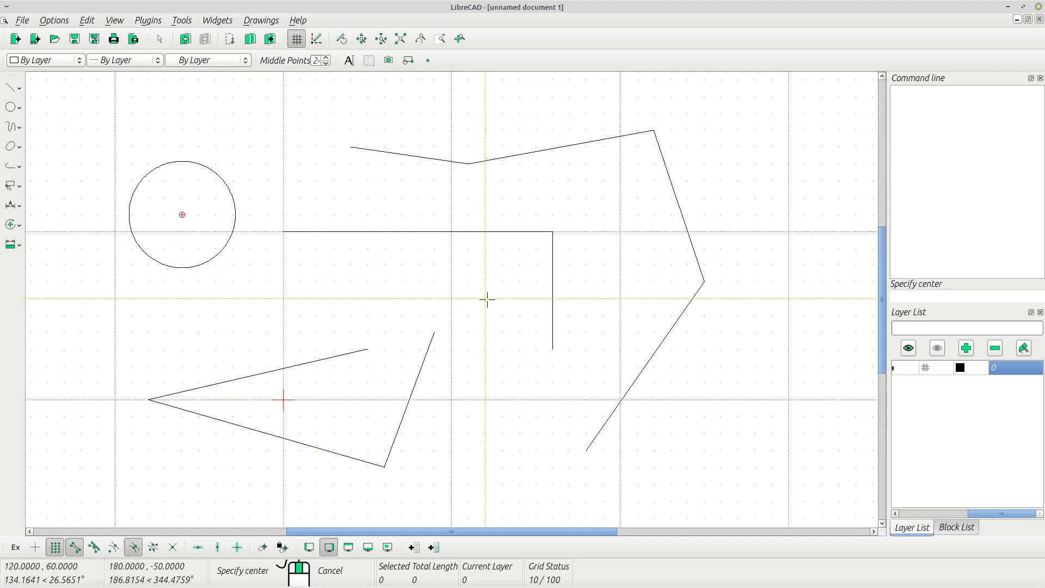
click(501, 314)
click(539, 356)
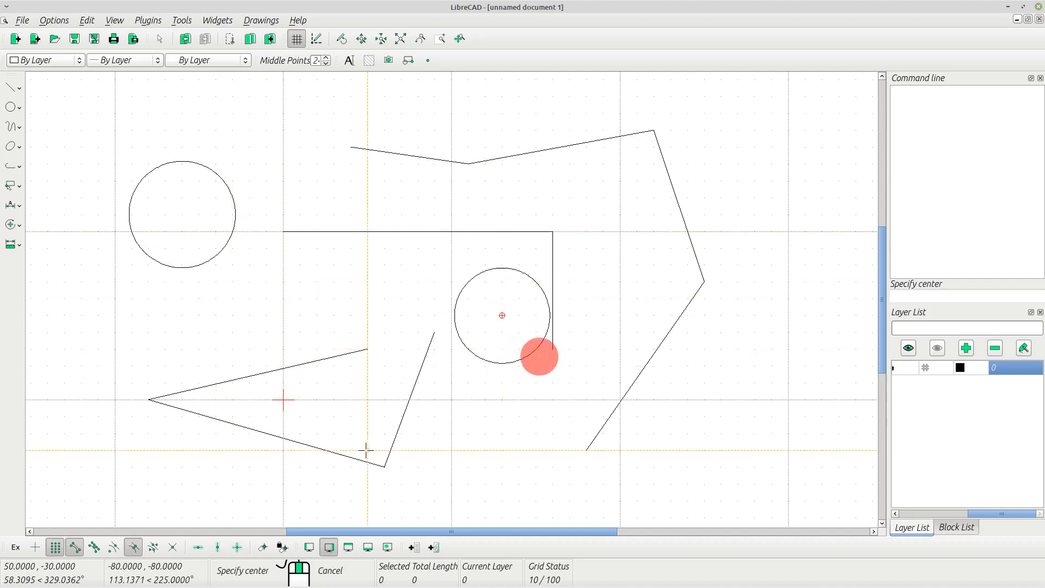
key(Escape)
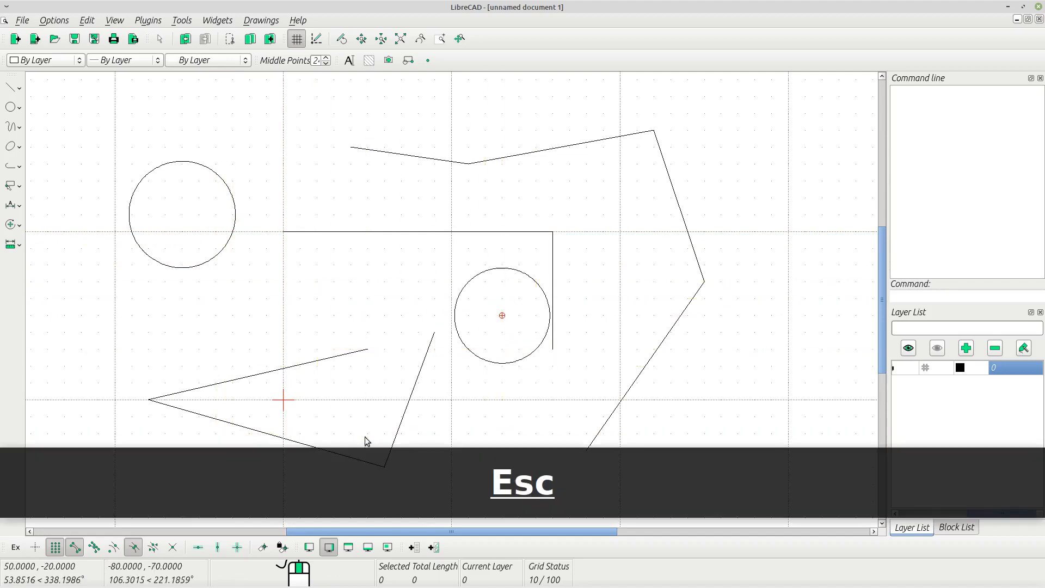
Draw a spline through points from (-90,30) via (-20,60), (60,80), (90,10) and (40,-70) back to its start point.
click(16, 127)
click(67, 190)
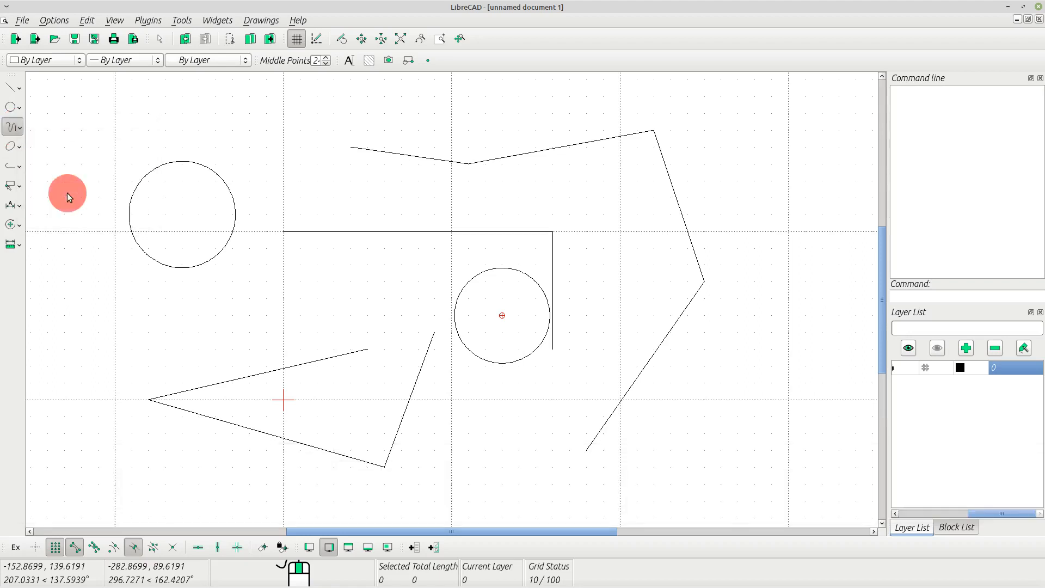
click(132, 349)
click(183, 306)
click(250, 298)
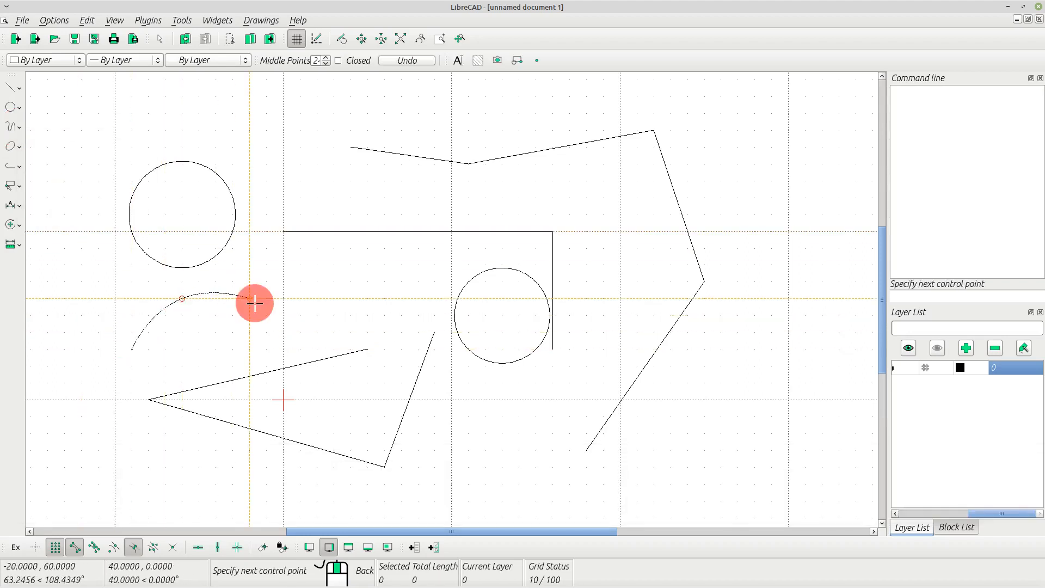
click(384, 265)
click(442, 375)
click(343, 517)
click(158, 398)
click(132, 351)
key(Escape)
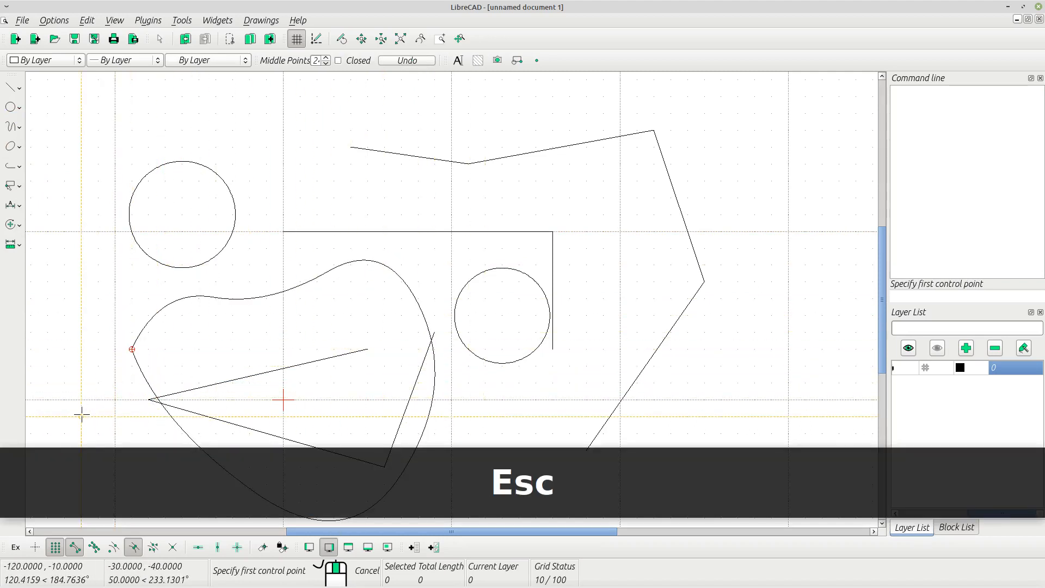
key(Escape)
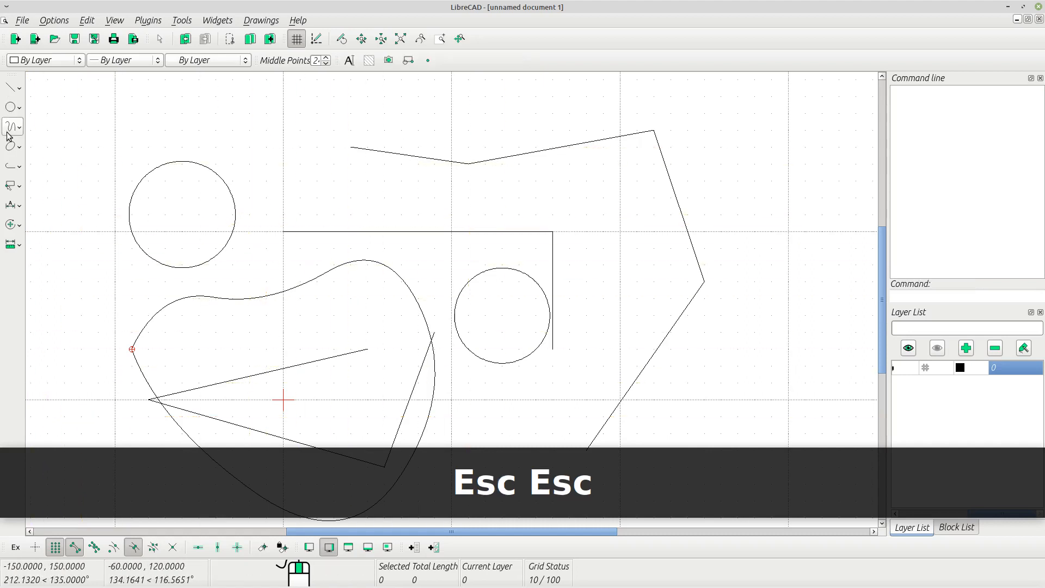
click(11, 145)
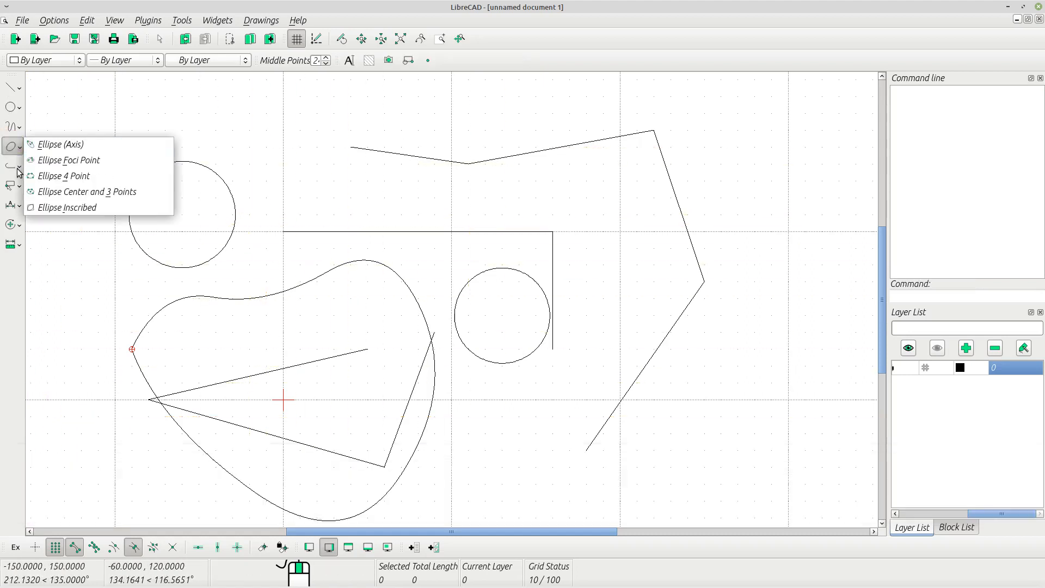
click(17, 168)
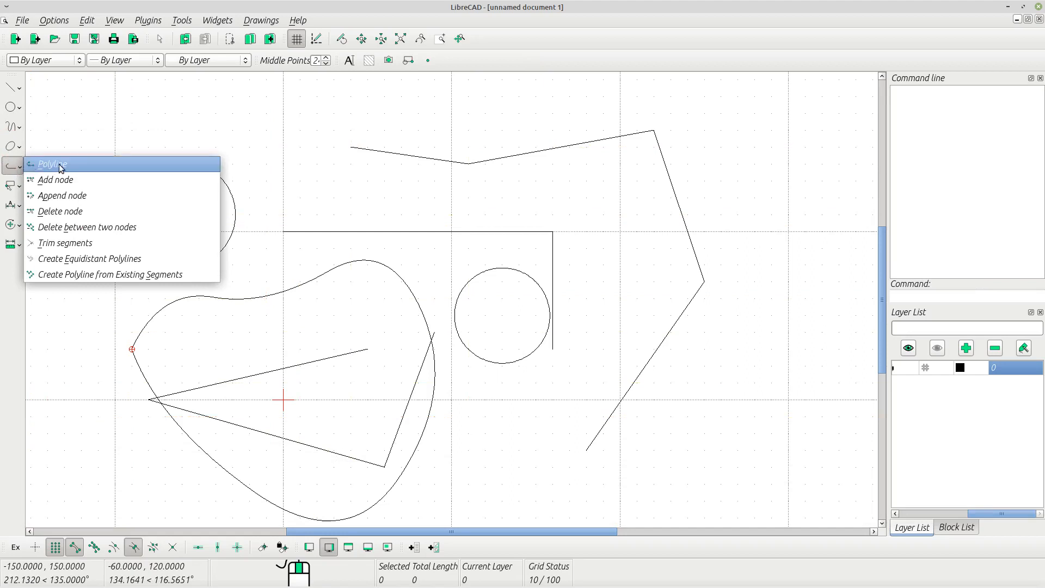
click(14, 190)
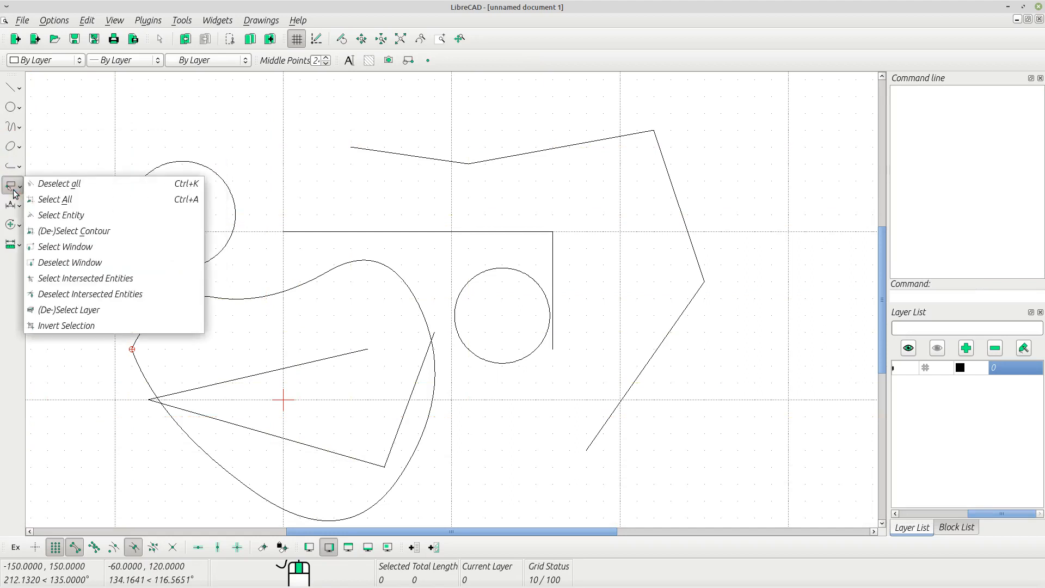
key(Escape)
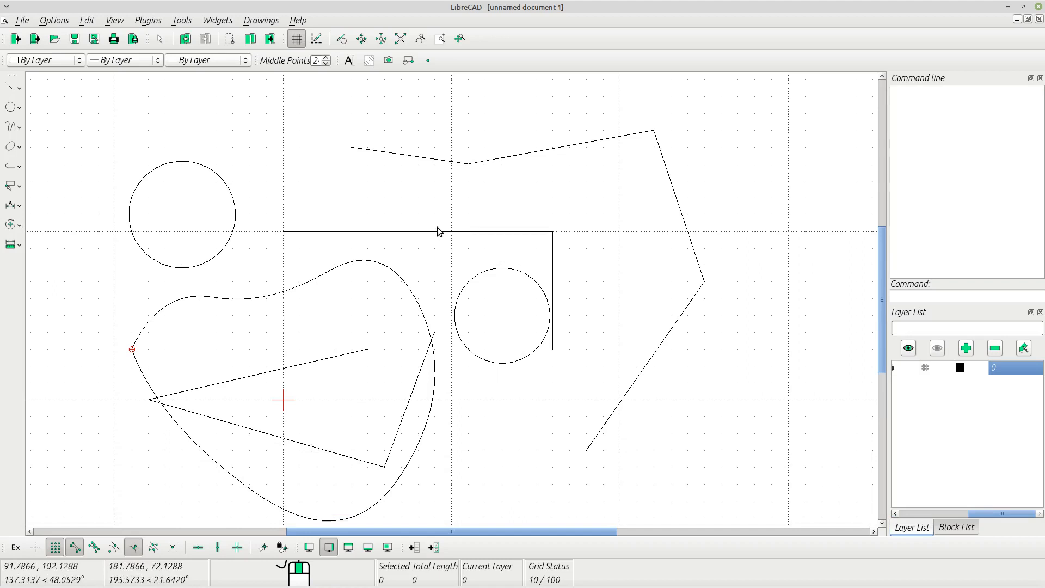
Select all entities in the drawing and delete them.
key(ctrl+a)
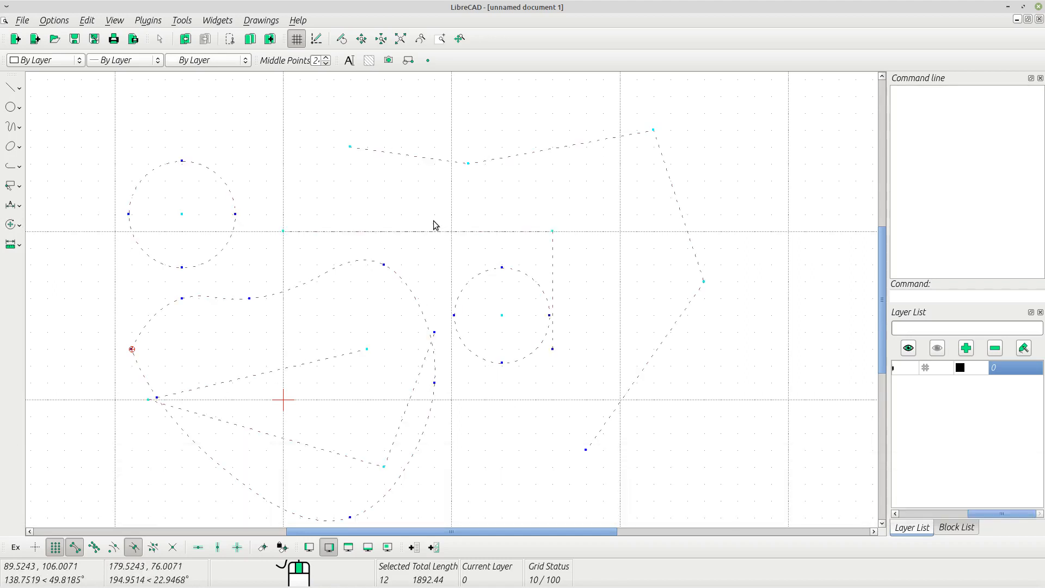
key(Delete)
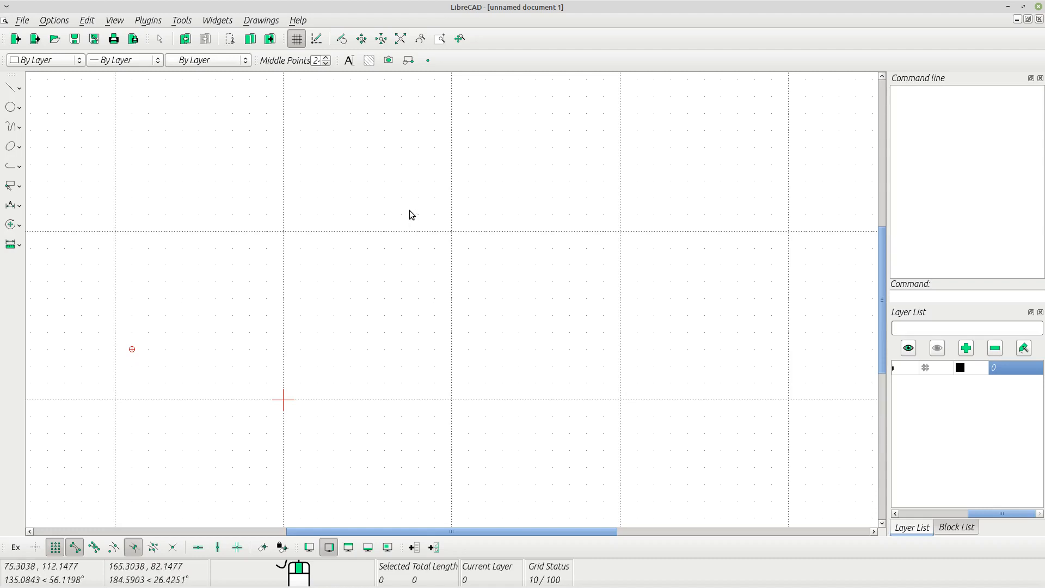
Set the main drawing unit to Meter in the current drawing preferences.
click(57, 20)
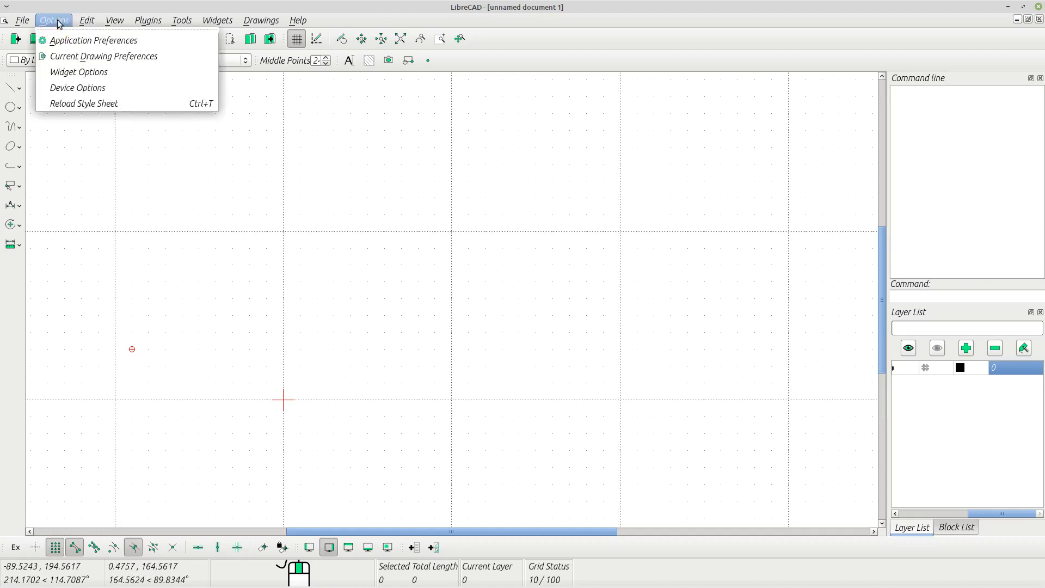
click(64, 56)
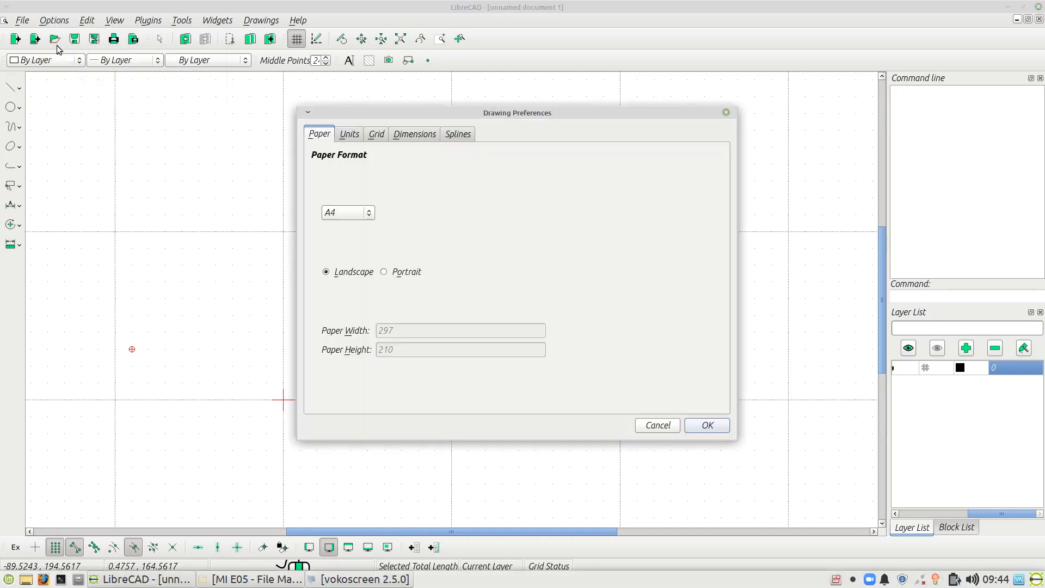
click(349, 137)
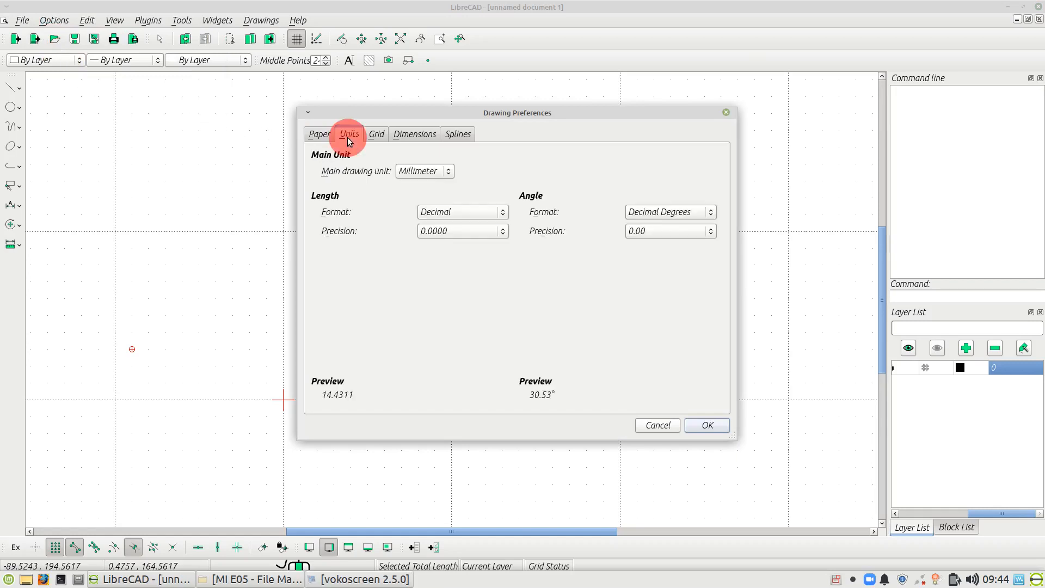
click(406, 174)
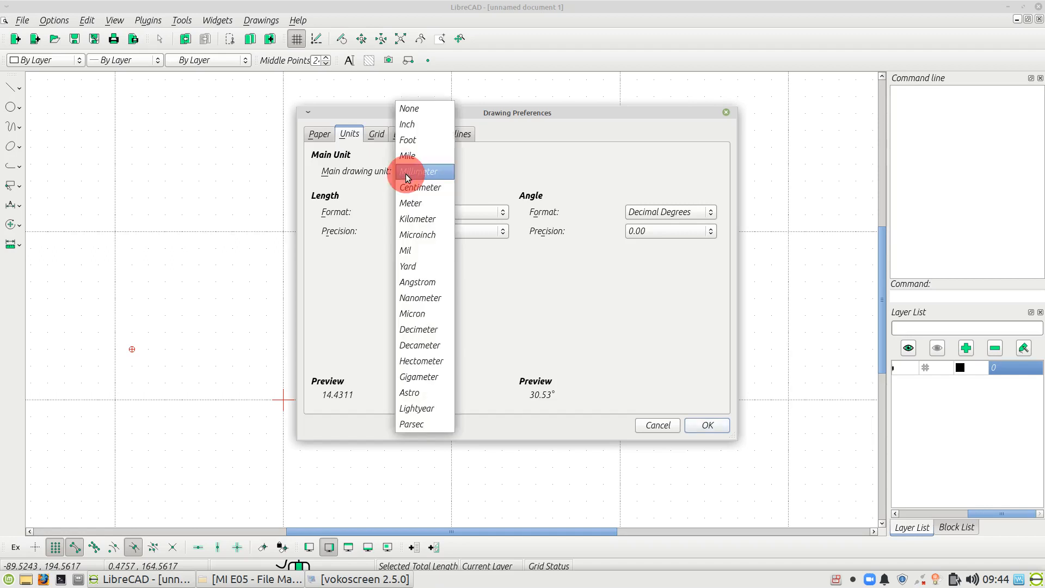
click(424, 203)
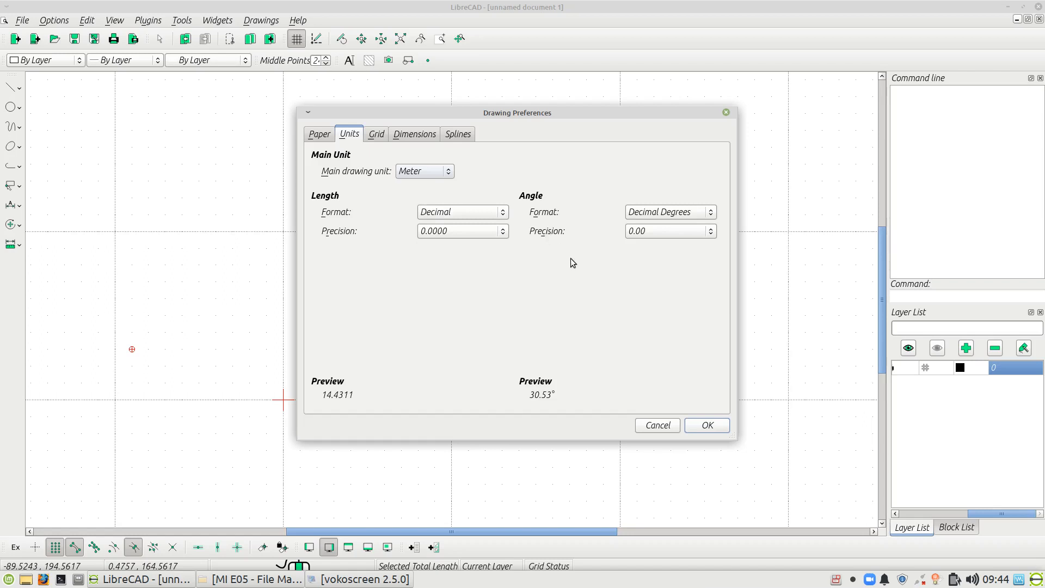
click(696, 426)
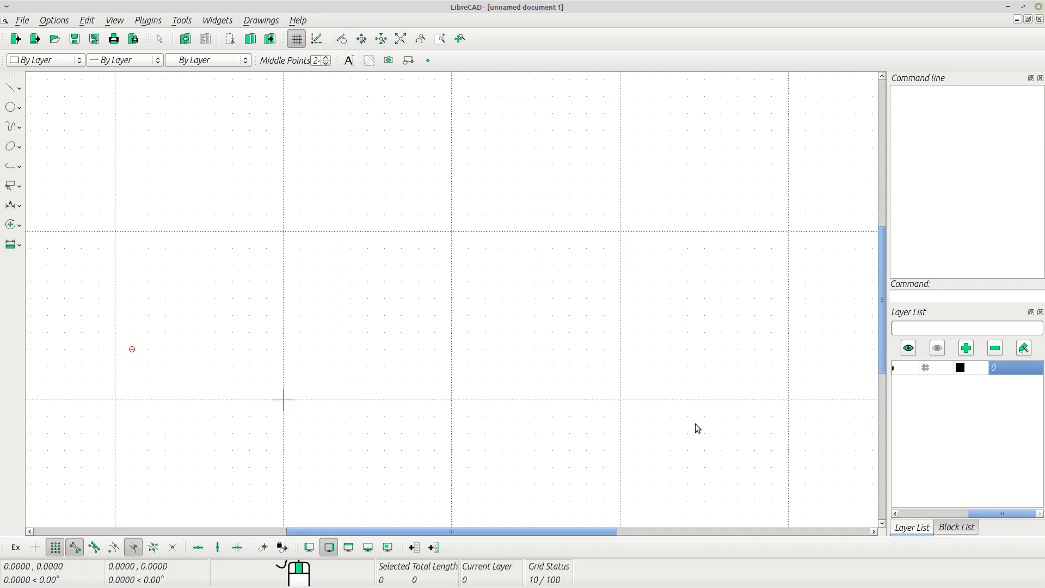
Draw a rectangle 10 units wide and 15 units high from the origin (0,0) to (10,15).
click(10, 90)
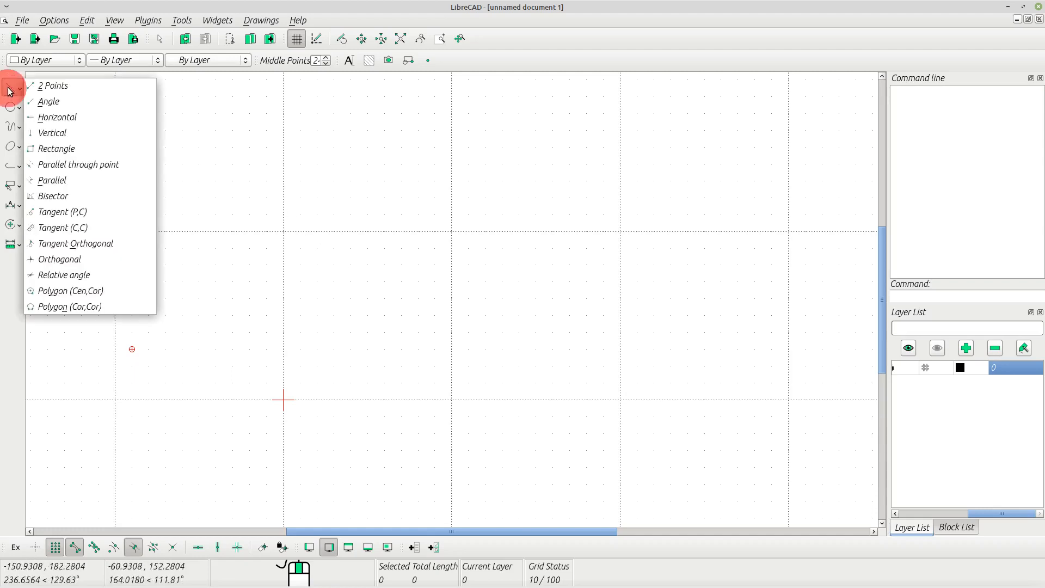
click(74, 150)
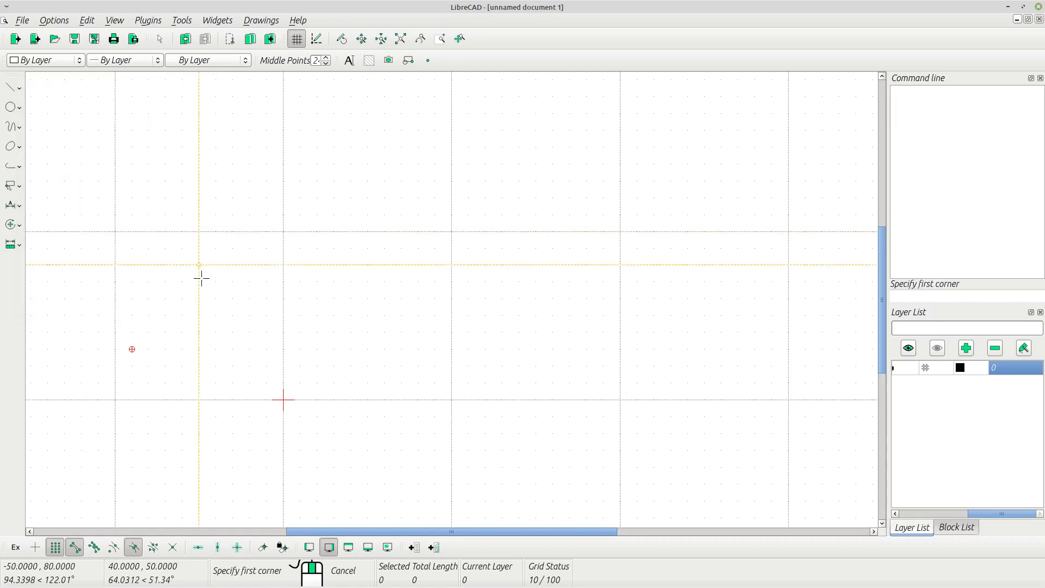
click(287, 400)
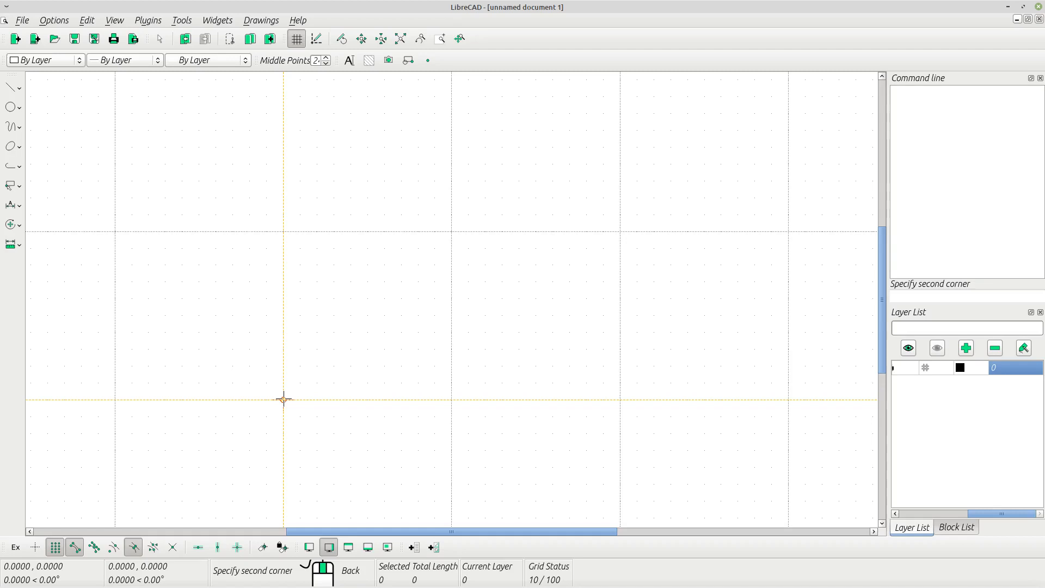
scroll(283, 399, up, 4)
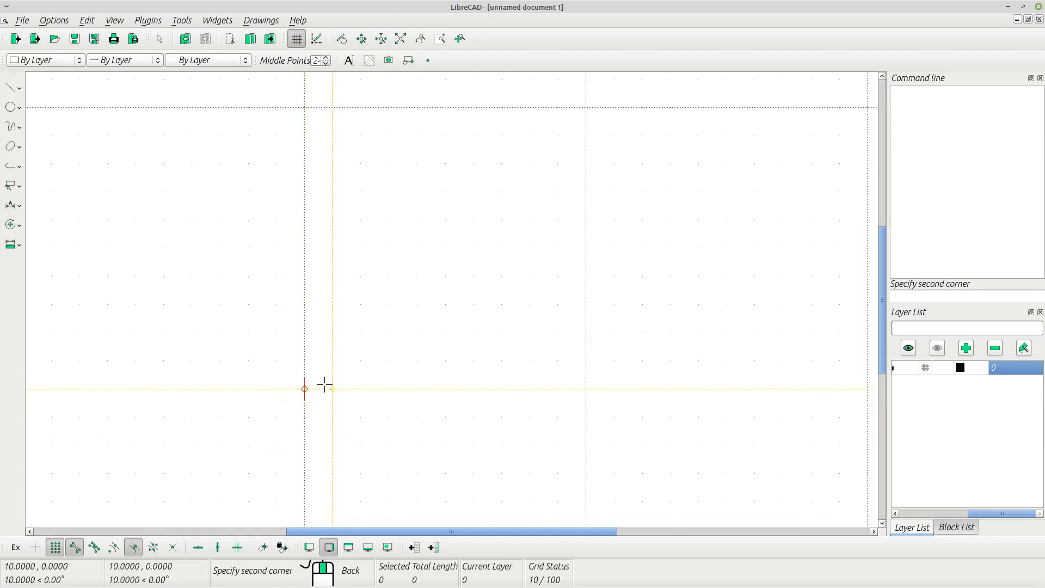
scroll(318, 386, up, 6)
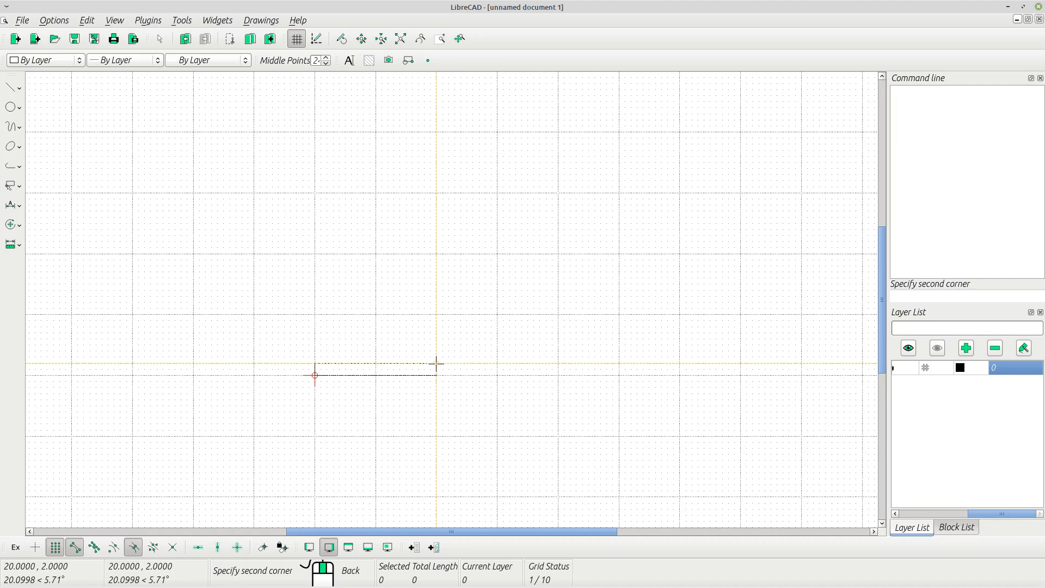
scroll(450, 320, down, 3)
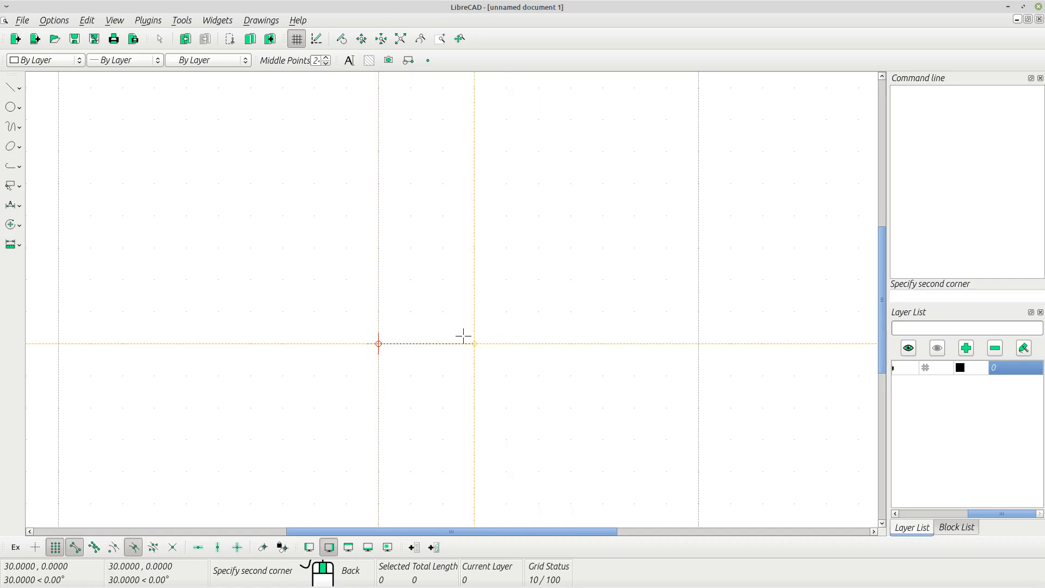
scroll(423, 338, up, 6)
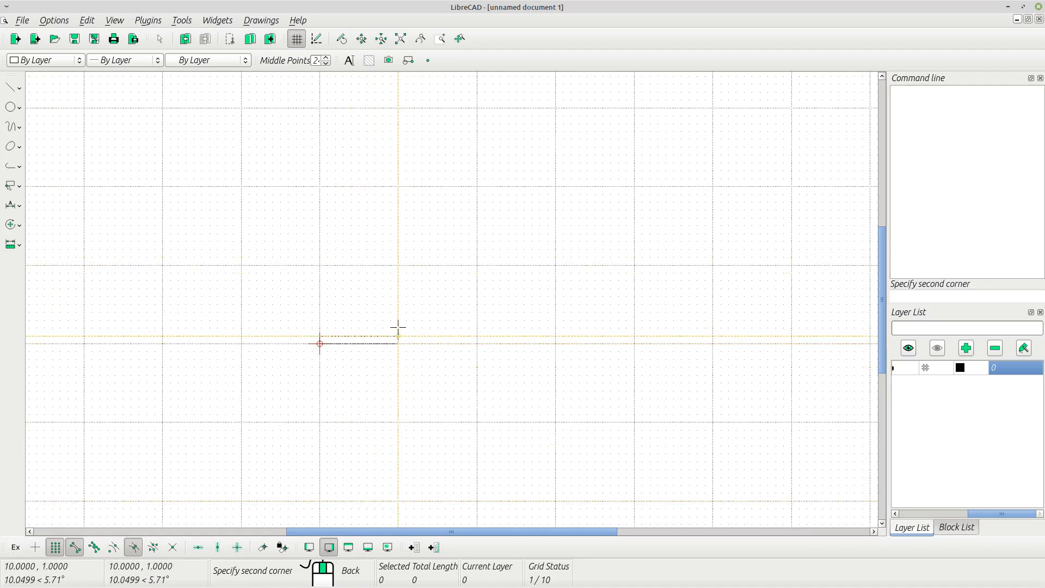
click(398, 225)
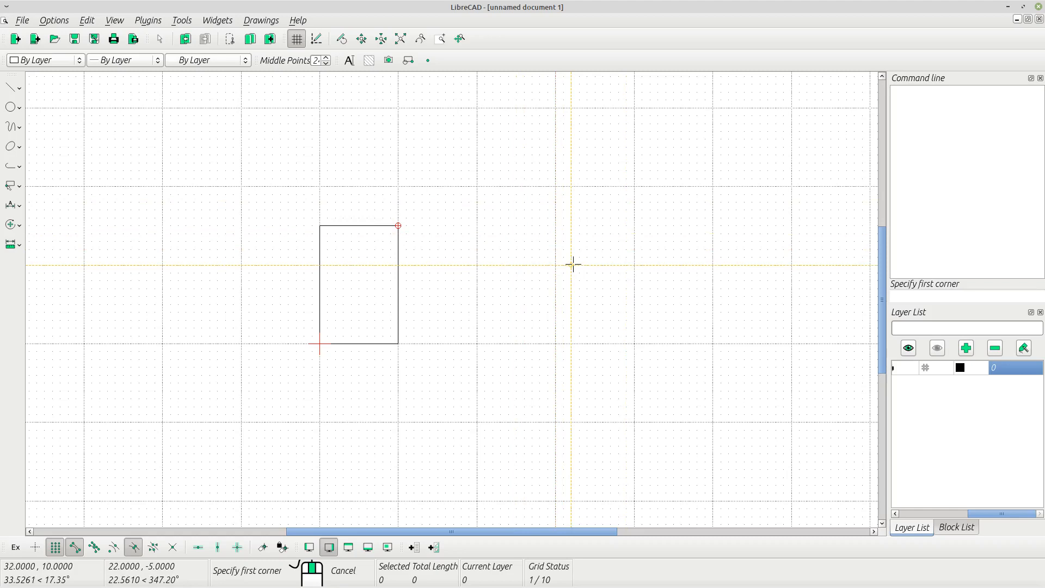
click(525, 220)
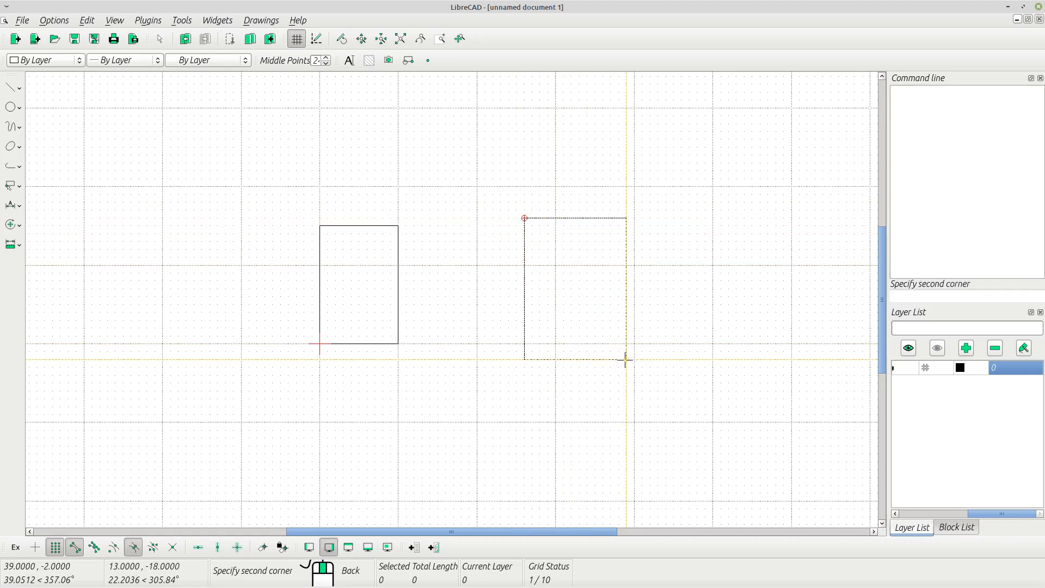
key(Escape)
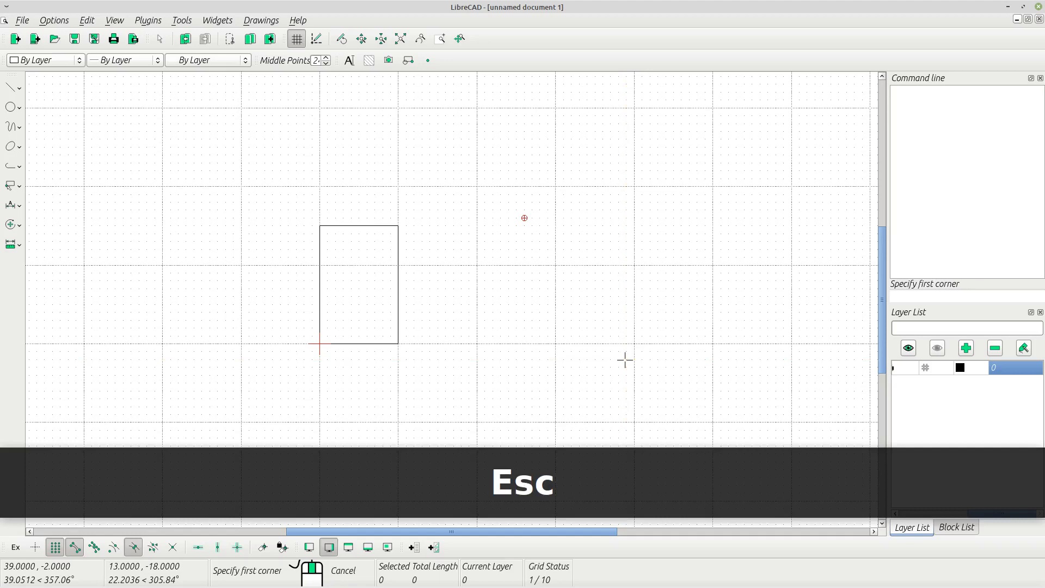
key(Escape)
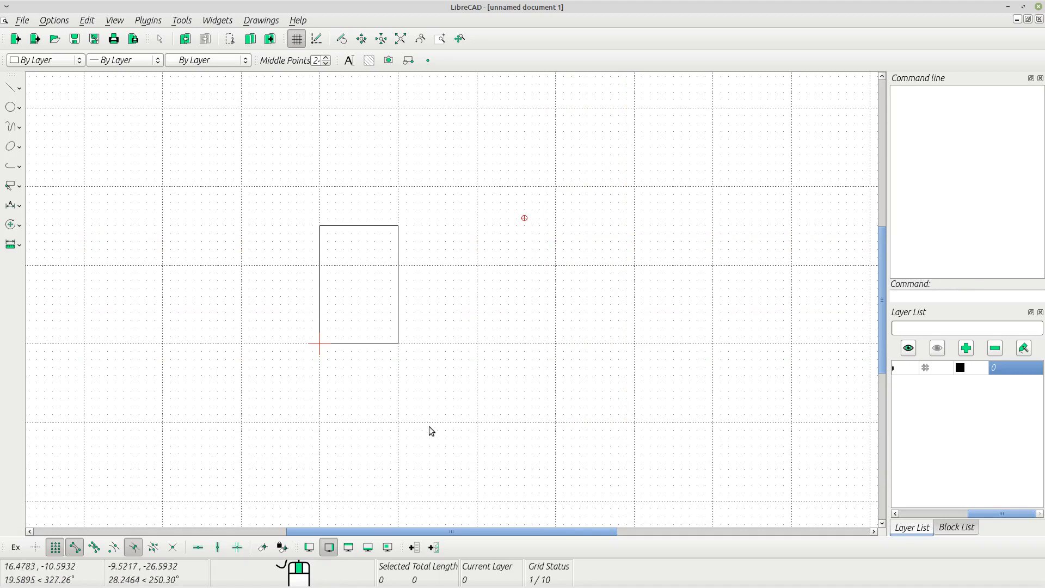
scroll(356, 320, up, 2)
scroll(355, 318, up, 1)
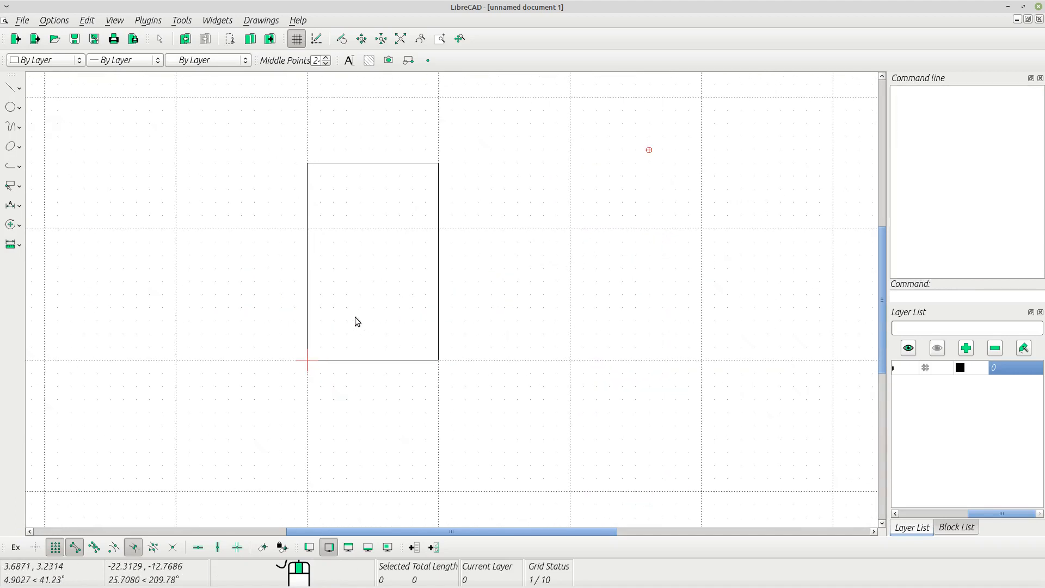
scroll(357, 191, down, 1)
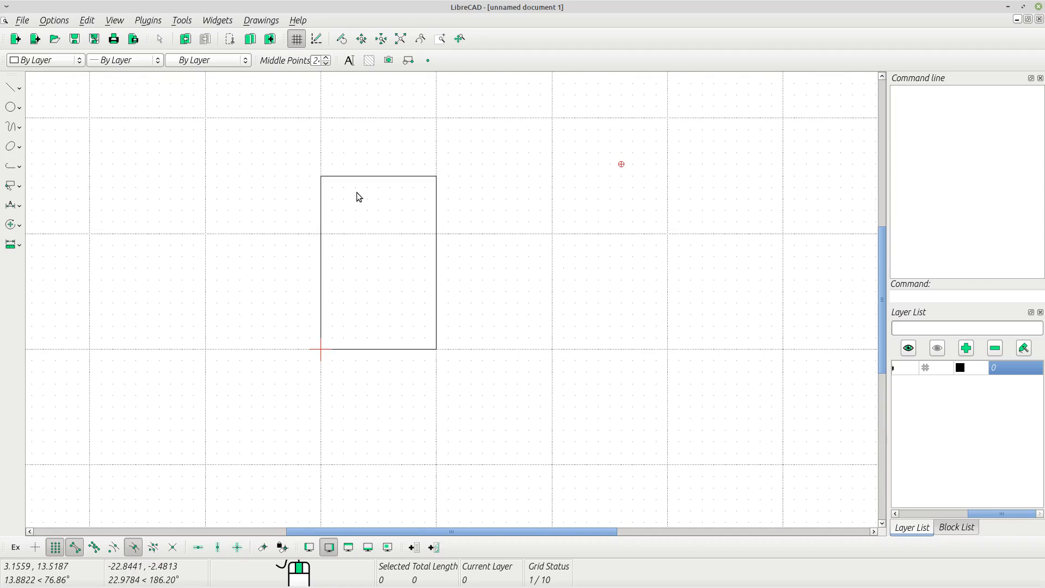
Offset the right and upper sides of the rectangle inward by a distance of 0.2.
scroll(356, 191, up, 3)
scroll(350, 319, up, 1)
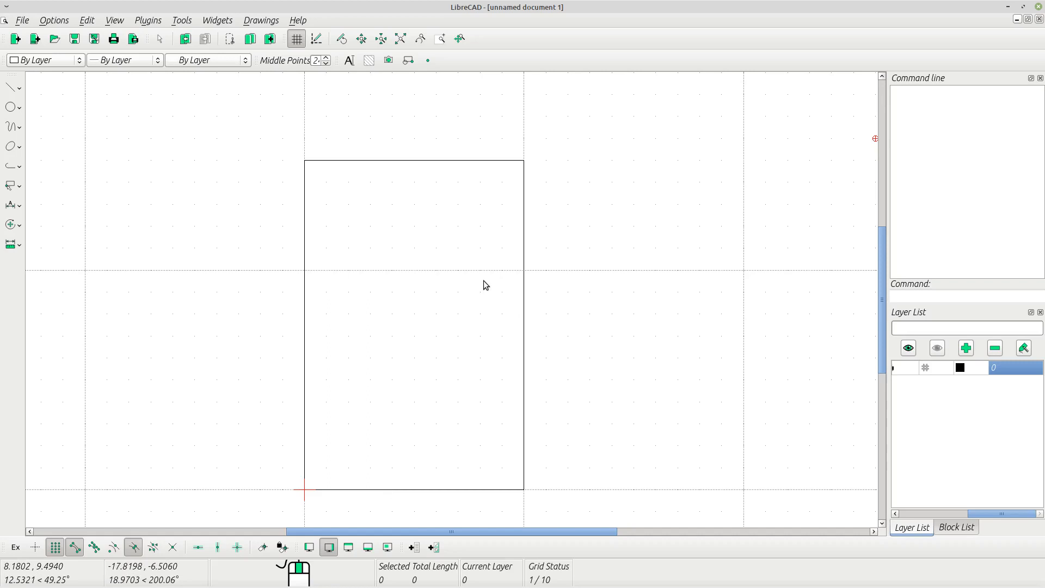
click(922, 295)
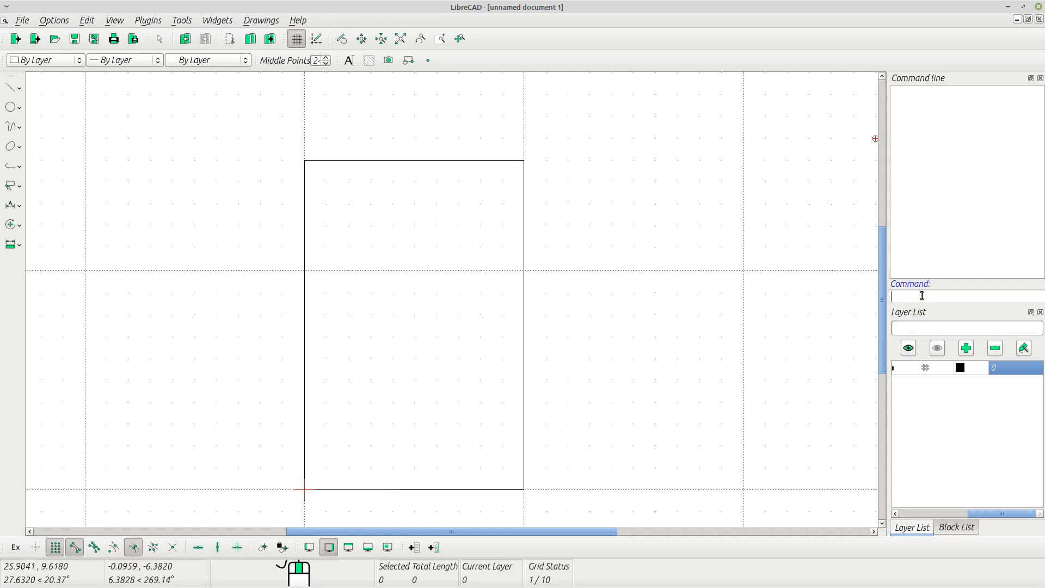
text(offset)
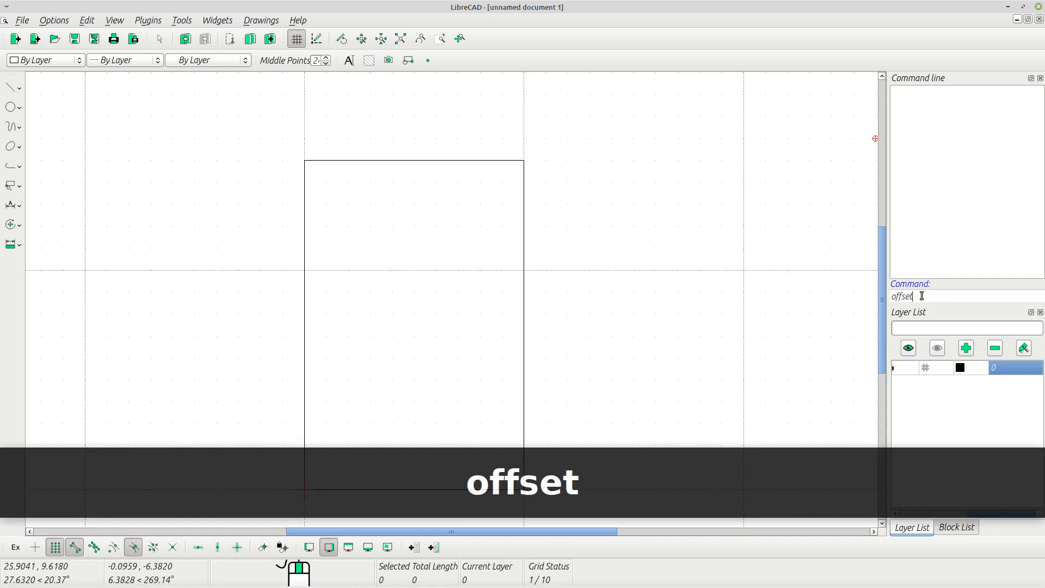
key(Return)
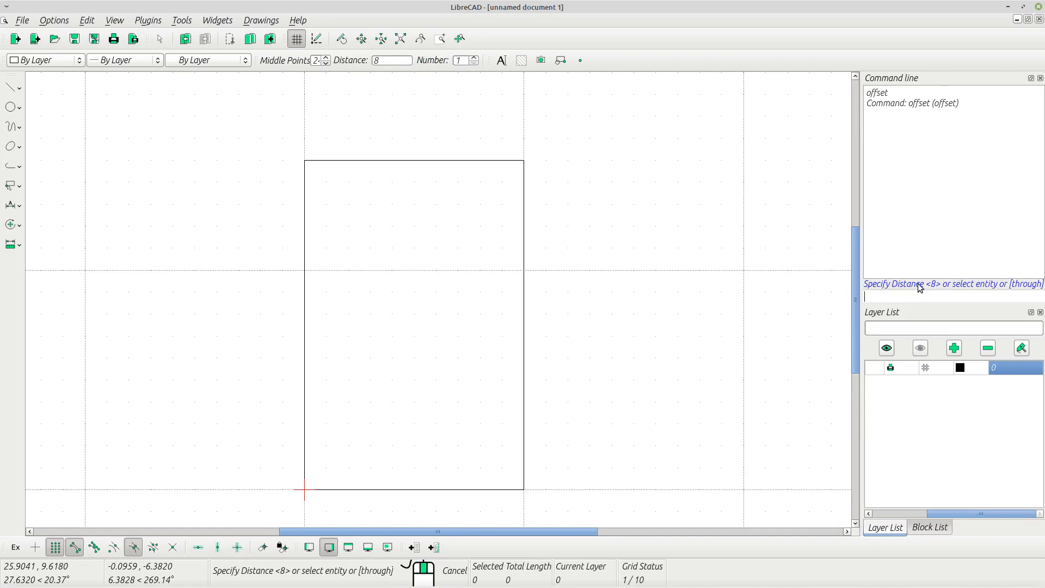
drag(861, 286, 811, 294)
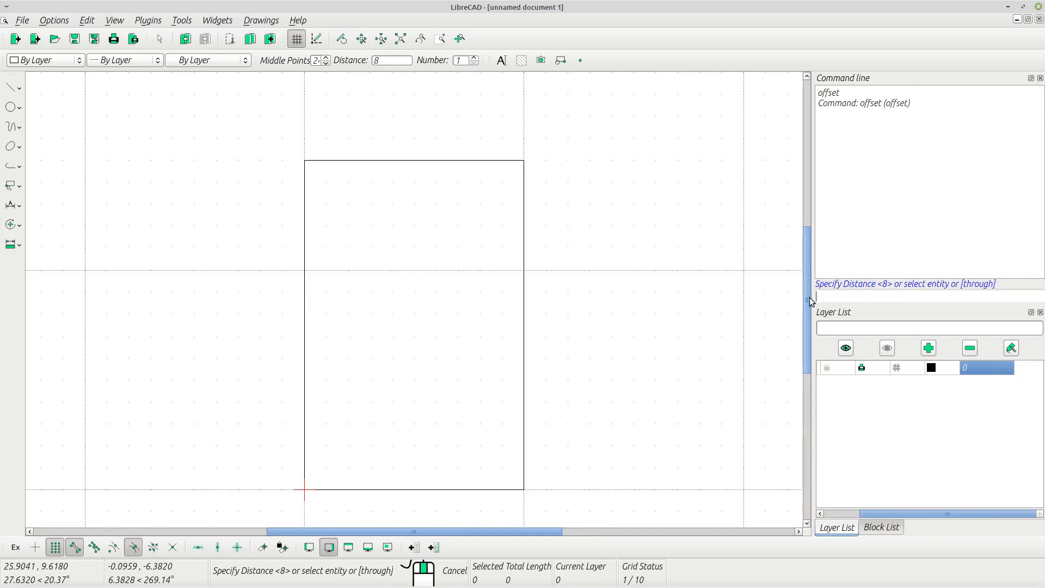
click(848, 297)
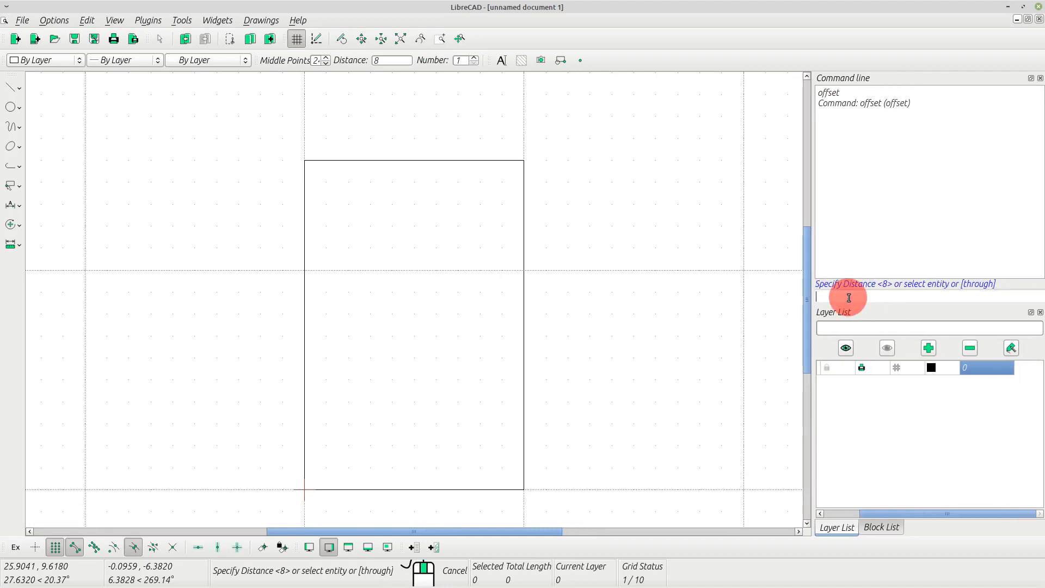
text(0.2)
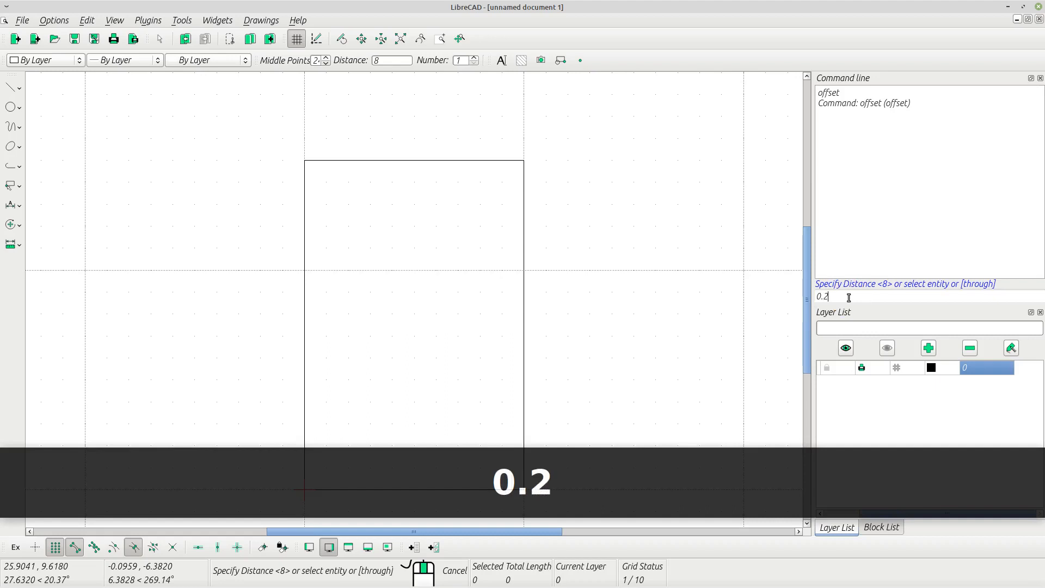
key(Return)
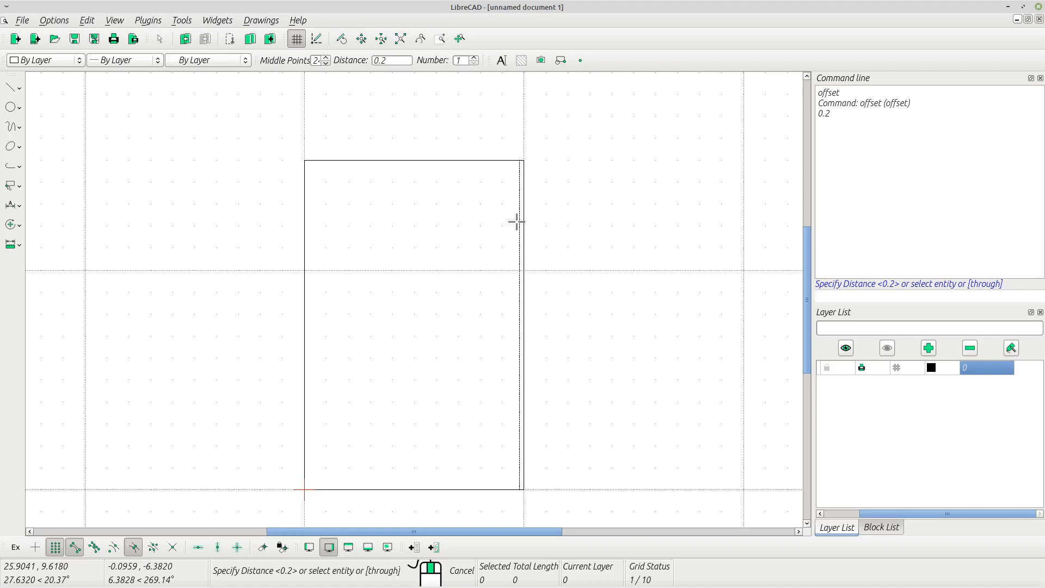
scroll(516, 221, up, 2)
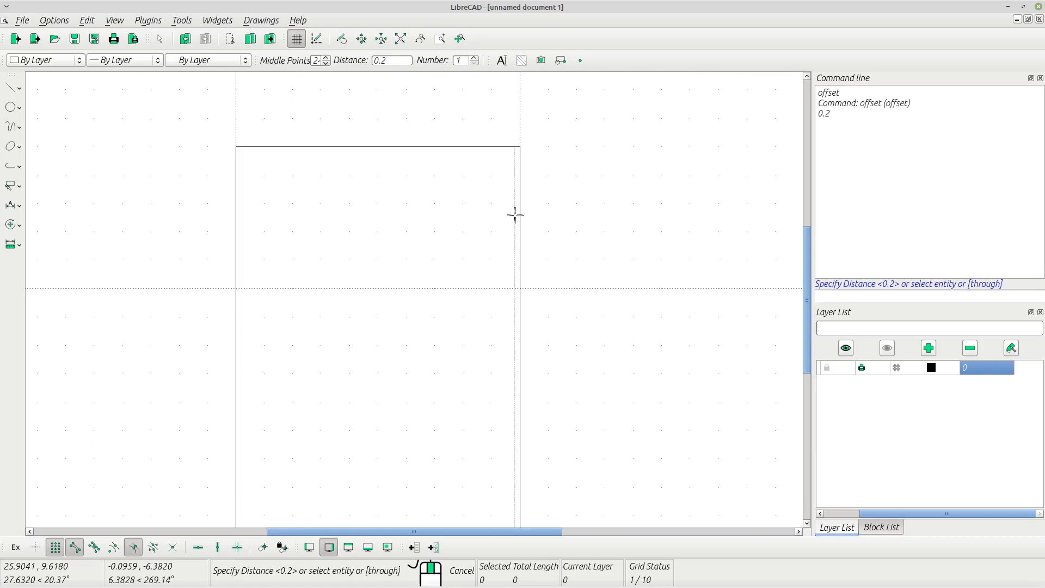
click(514, 215)
click(353, 155)
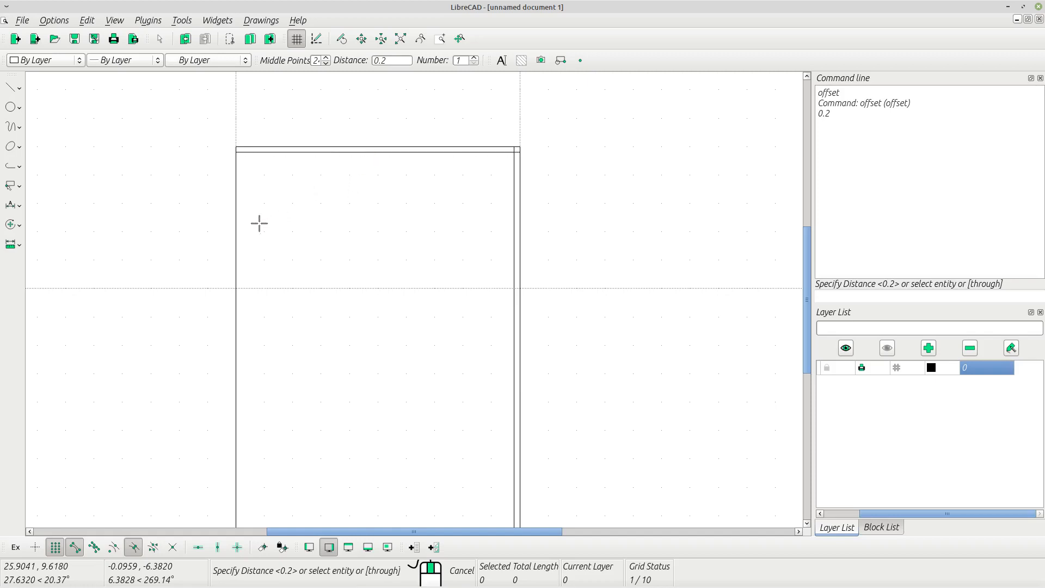
Offset the left and lower sides of the rectangle inward by the same 0.2 distance to complete the double outline.
click(241, 231)
scroll(408, 366, down, 3)
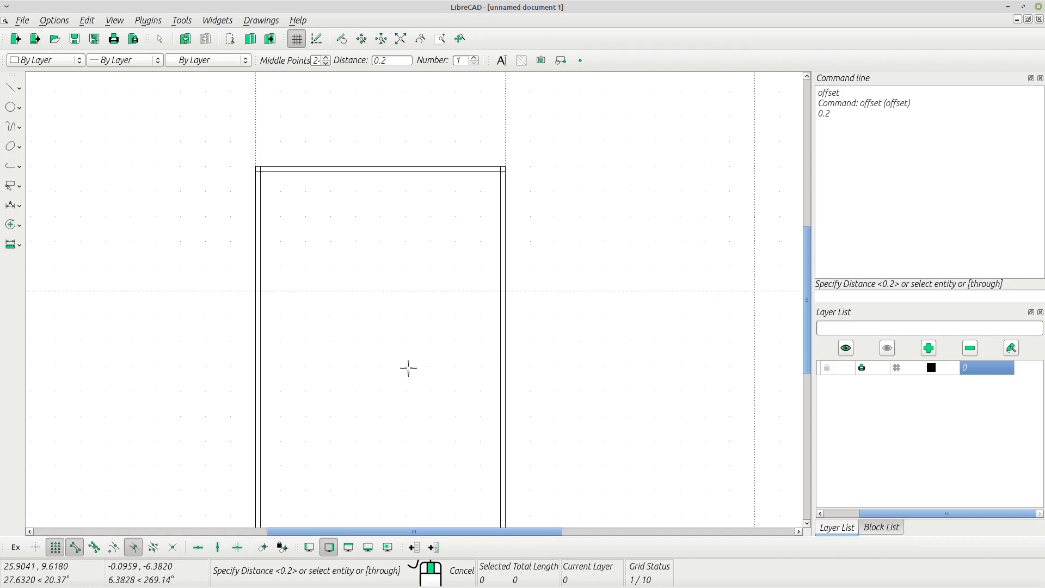
scroll(390, 478, up, 2)
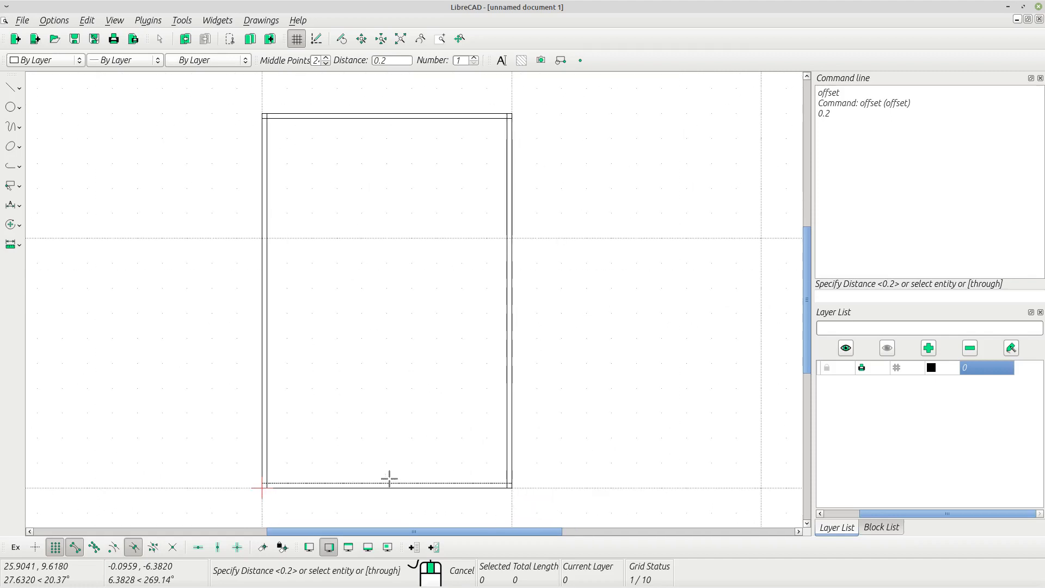
click(389, 479)
key(Escape)
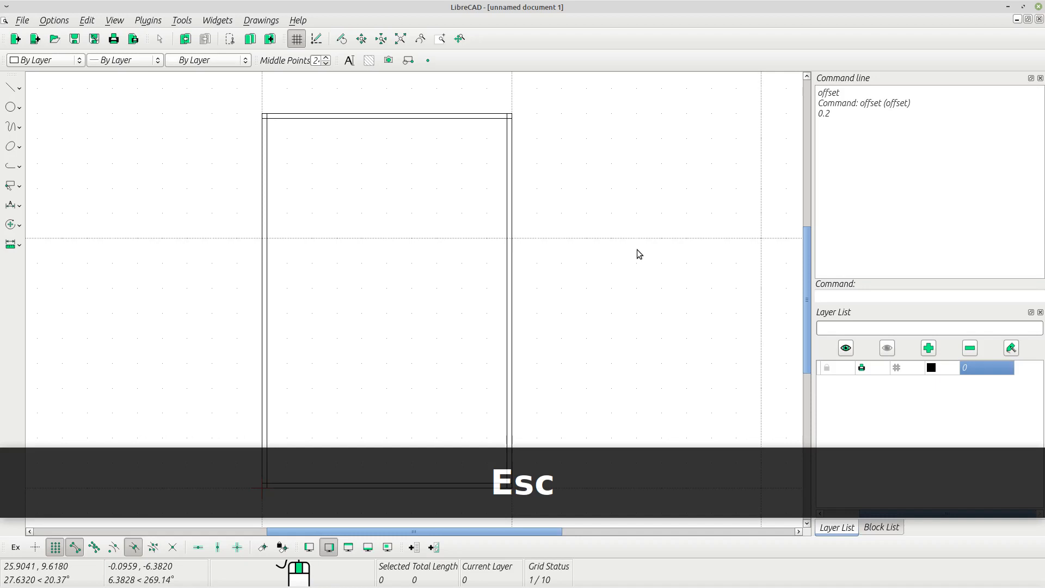
key(Escape)
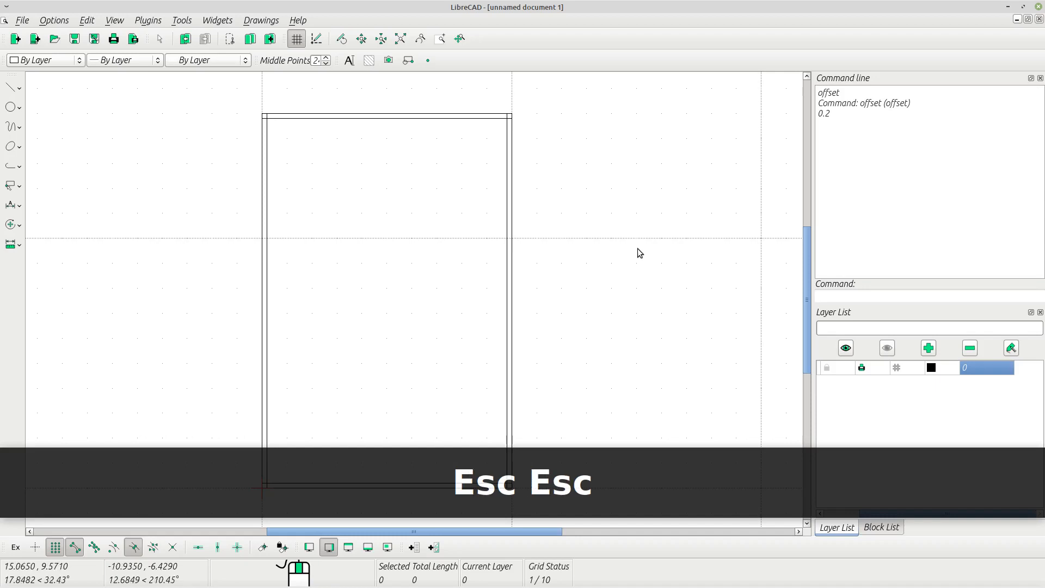
Offset the inner lower line of the double outline upward by 1.5 into the rectangle.
scroll(436, 303, down, 1)
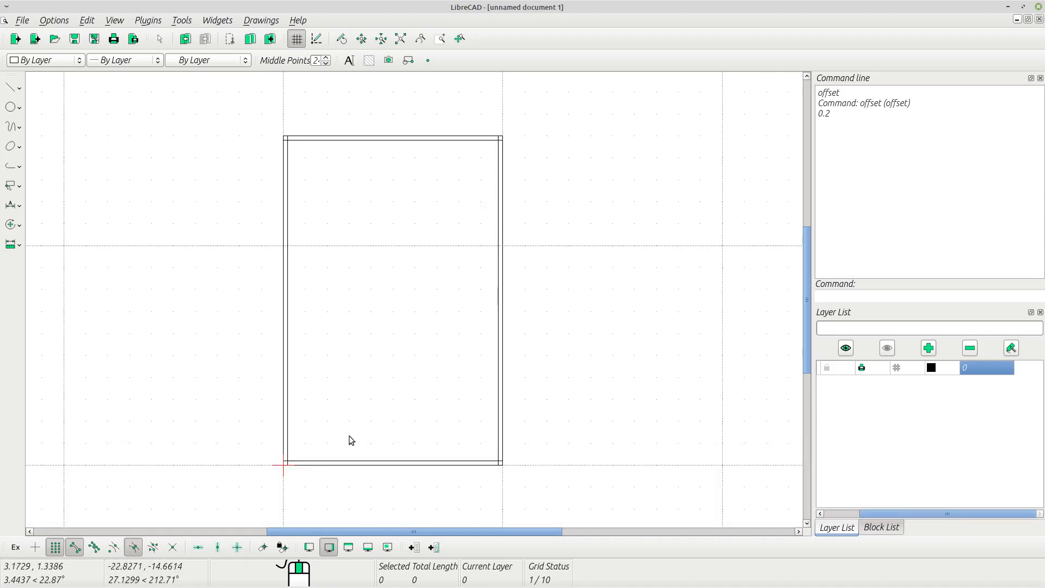
scroll(343, 446, up, 1)
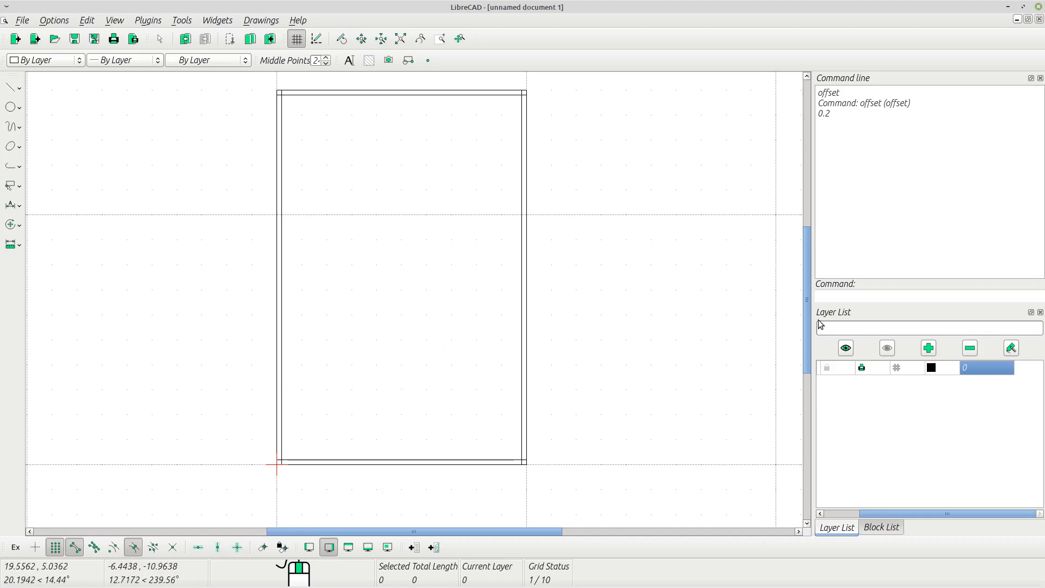
click(868, 297)
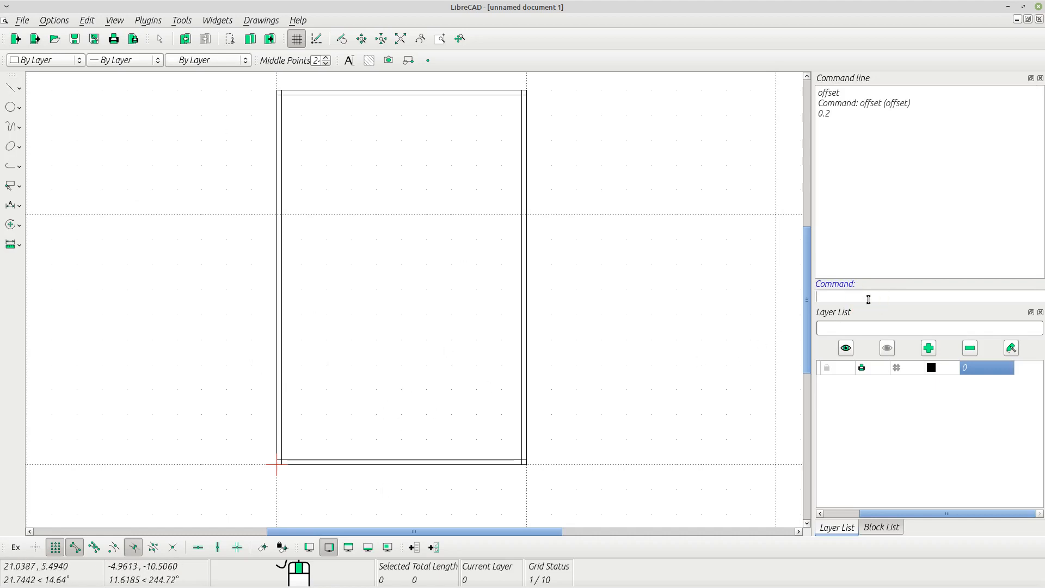
text(offset)
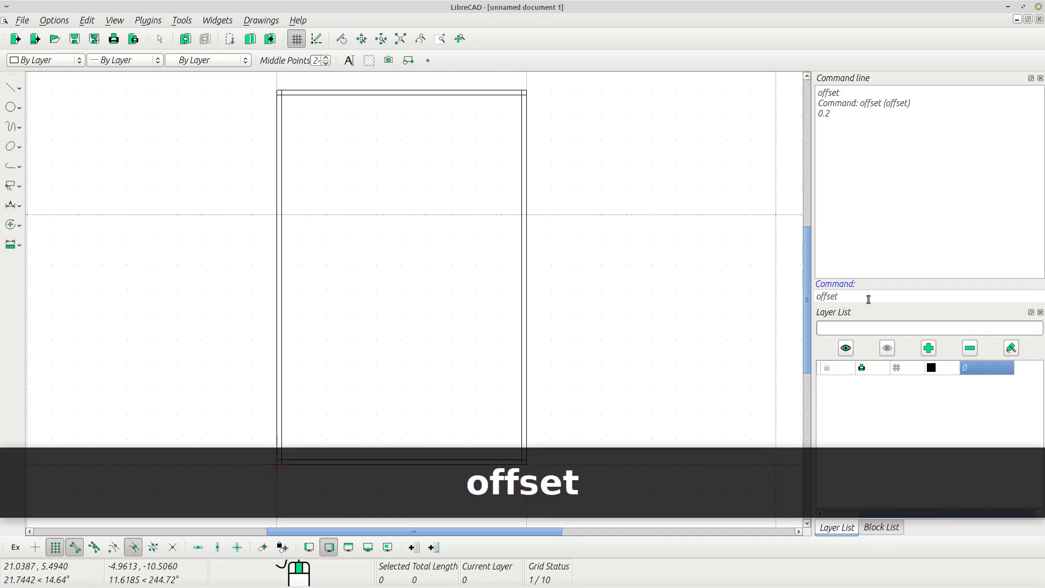
key(Return)
text(1.)
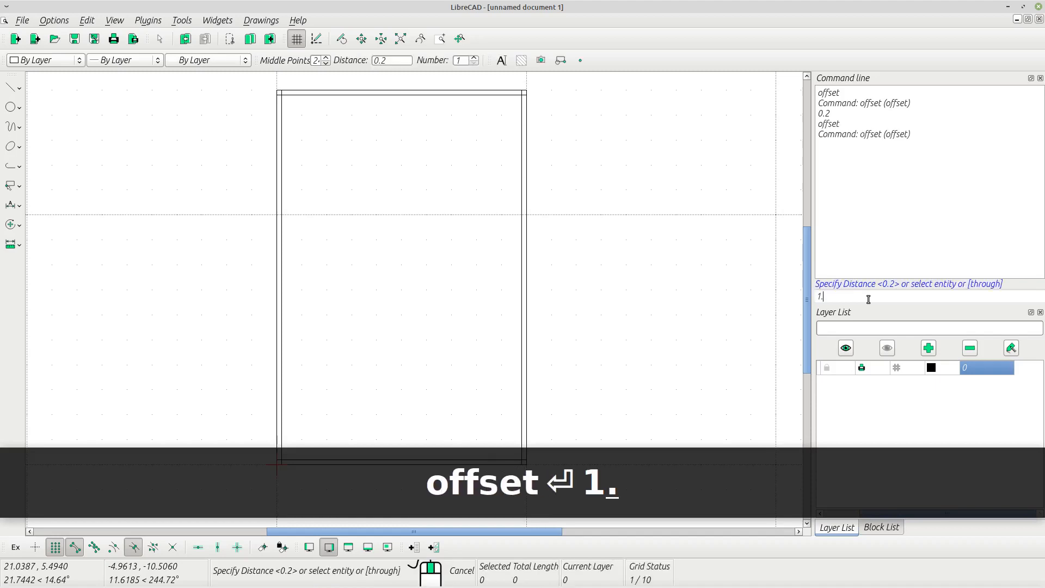
text(5)
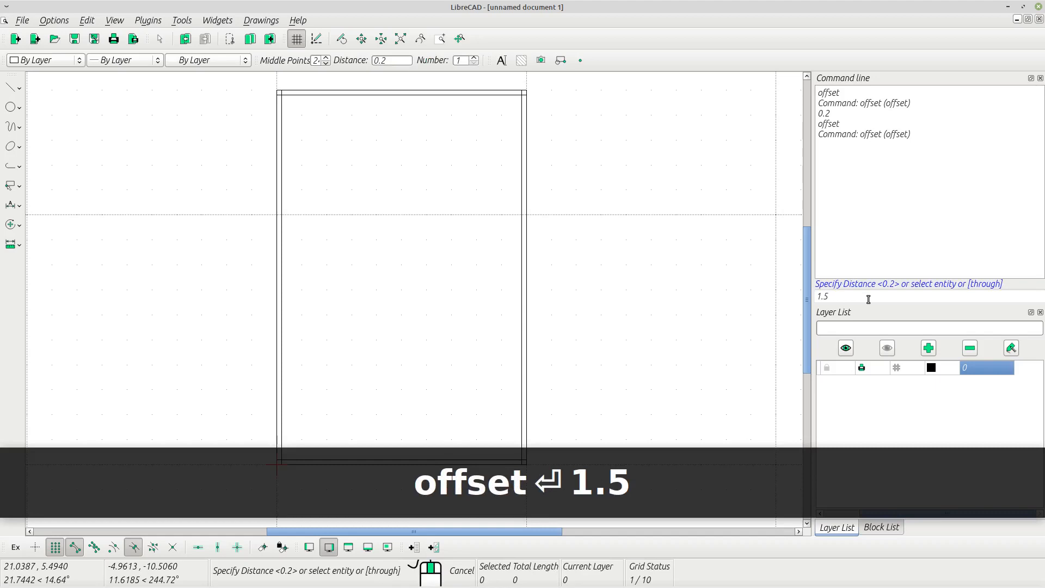
key(Return)
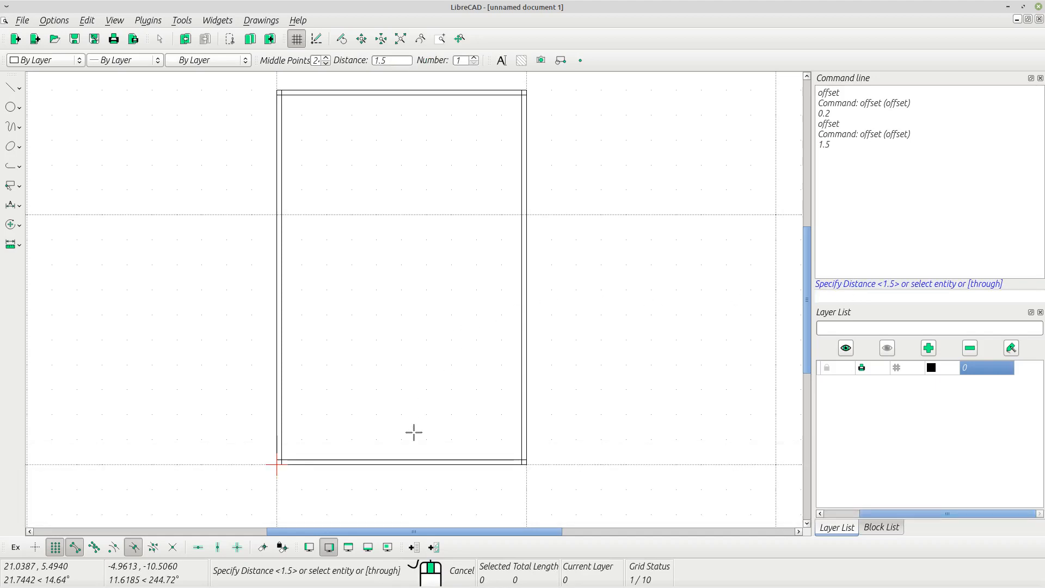
click(413, 448)
Offset the new horizontal line inside the rectangle upward by 0.2 to form a double-line partition.
click(884, 295)
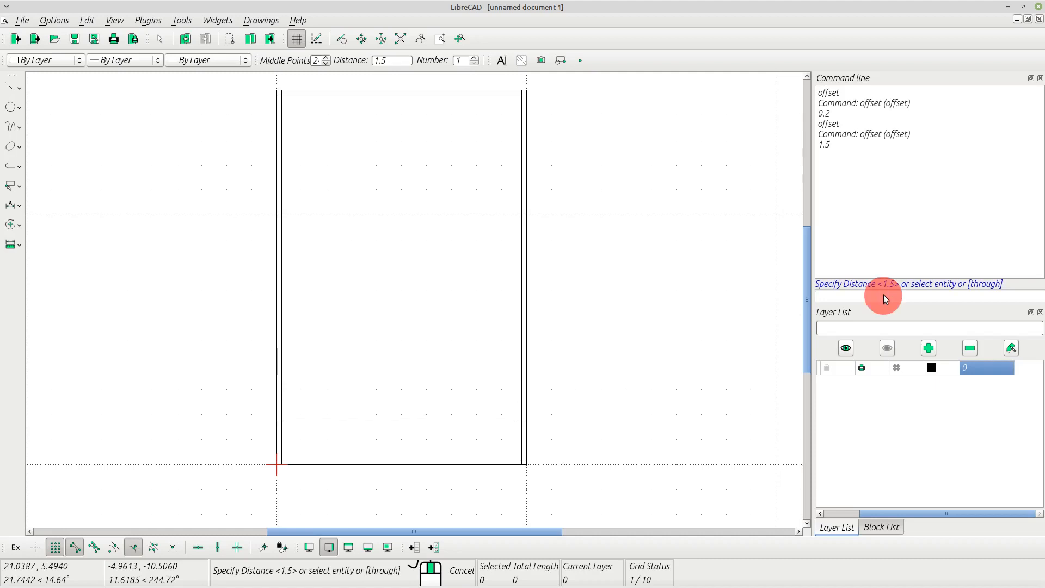
text(0.2)
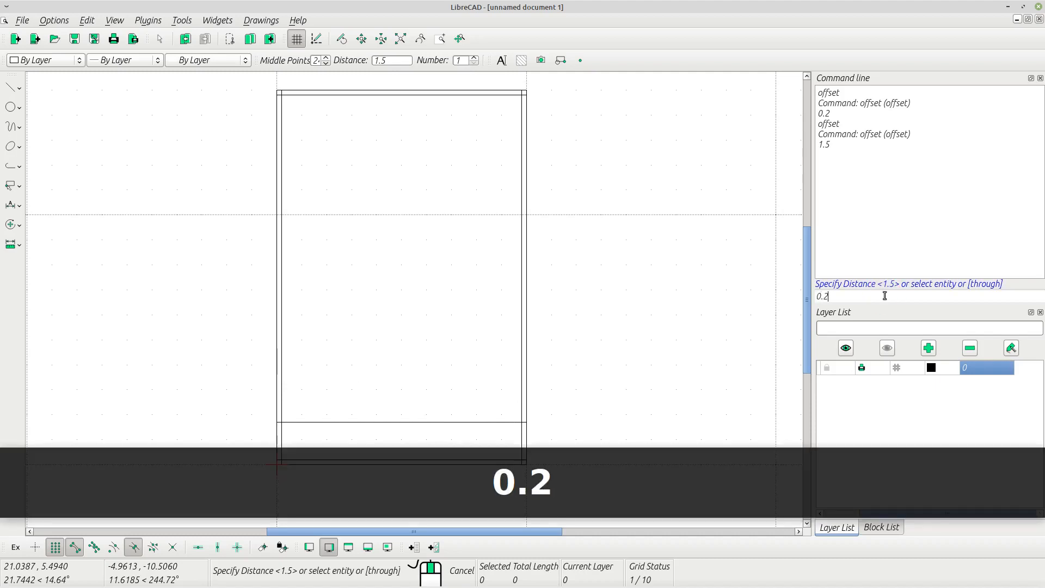
key(Return)
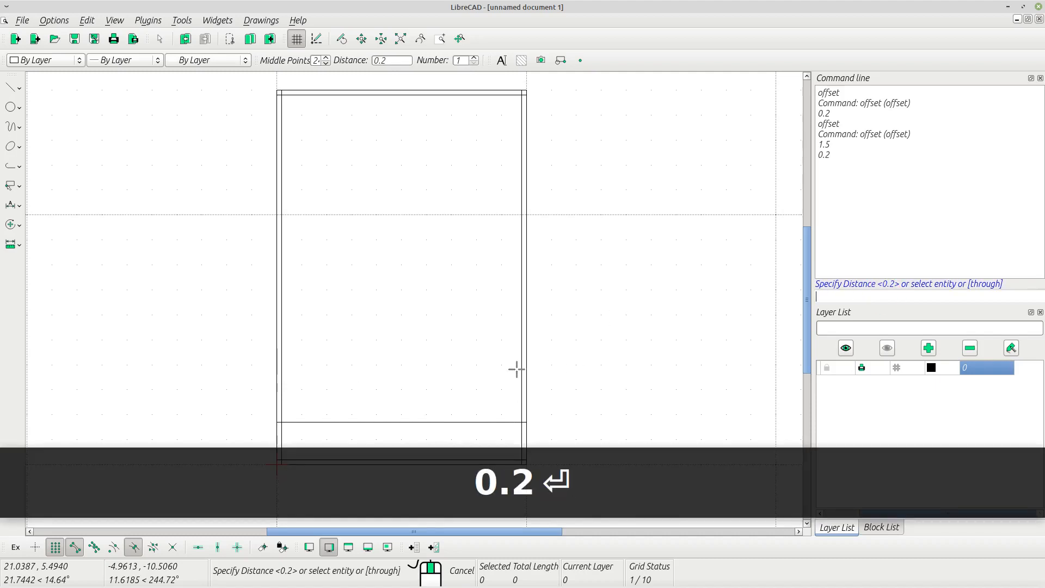
click(422, 414)
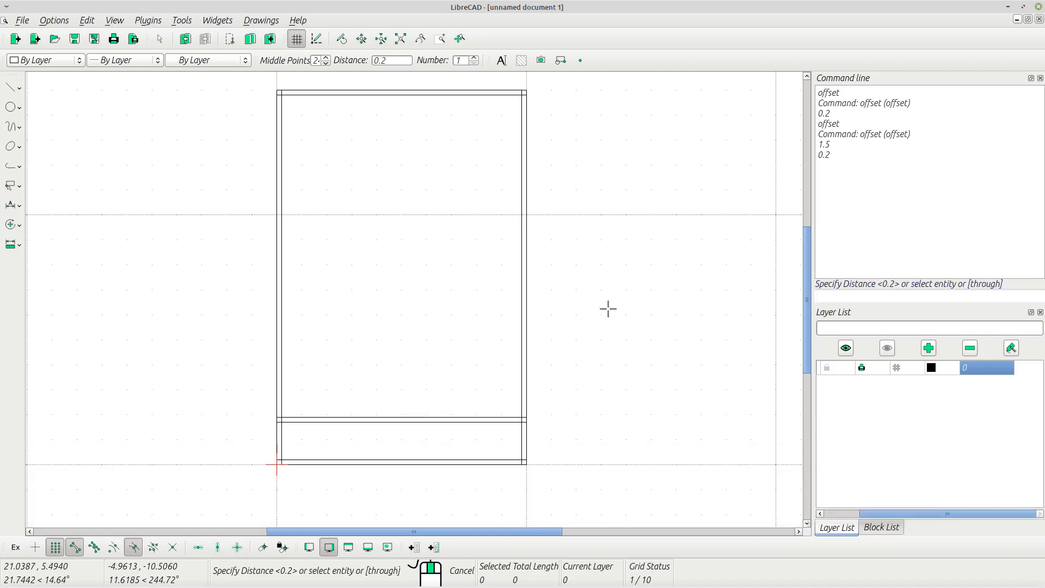
key(Escape)
key(Escape)
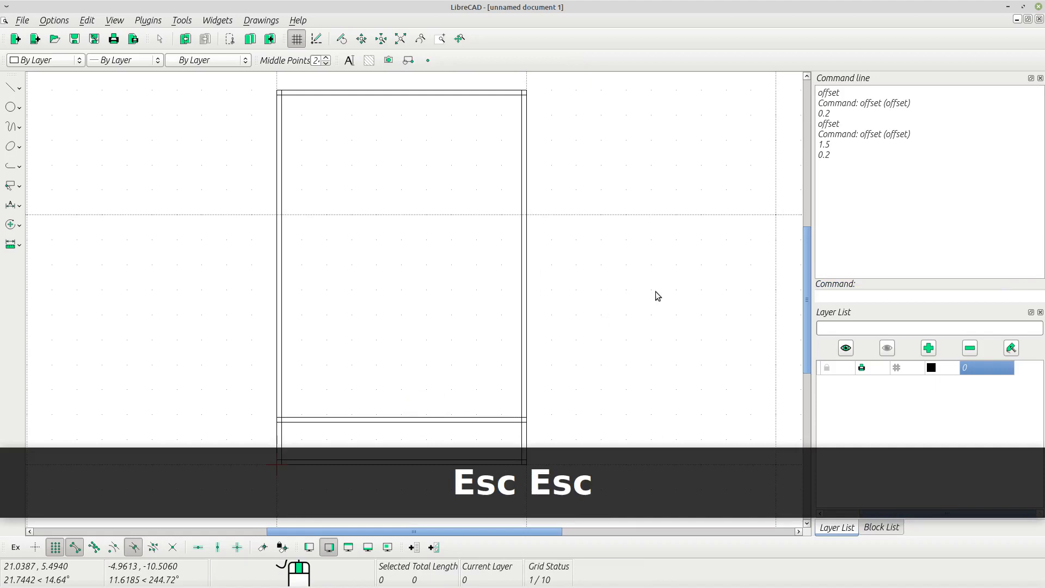
Examine where the partition's double lines cross the right wall and how the partition sits in the whole outline.
scroll(422, 413, up, 3)
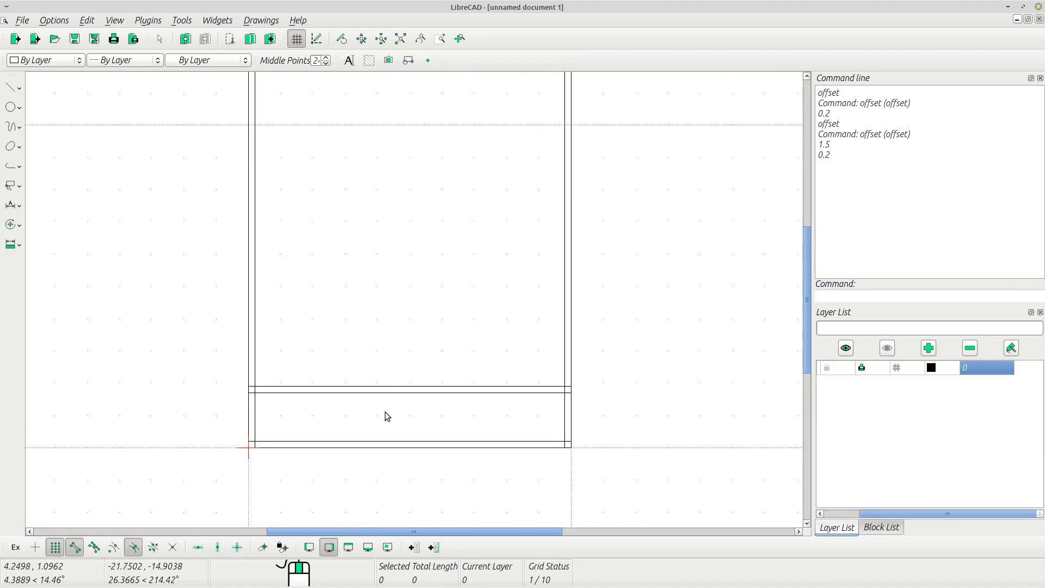
scroll(385, 415, up, 1)
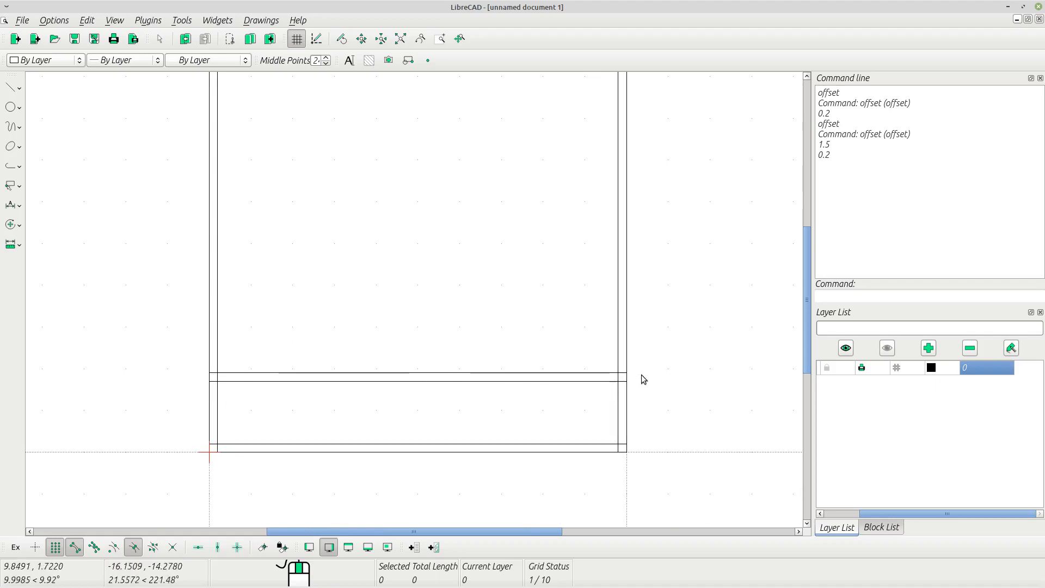
scroll(618, 384, up, 2)
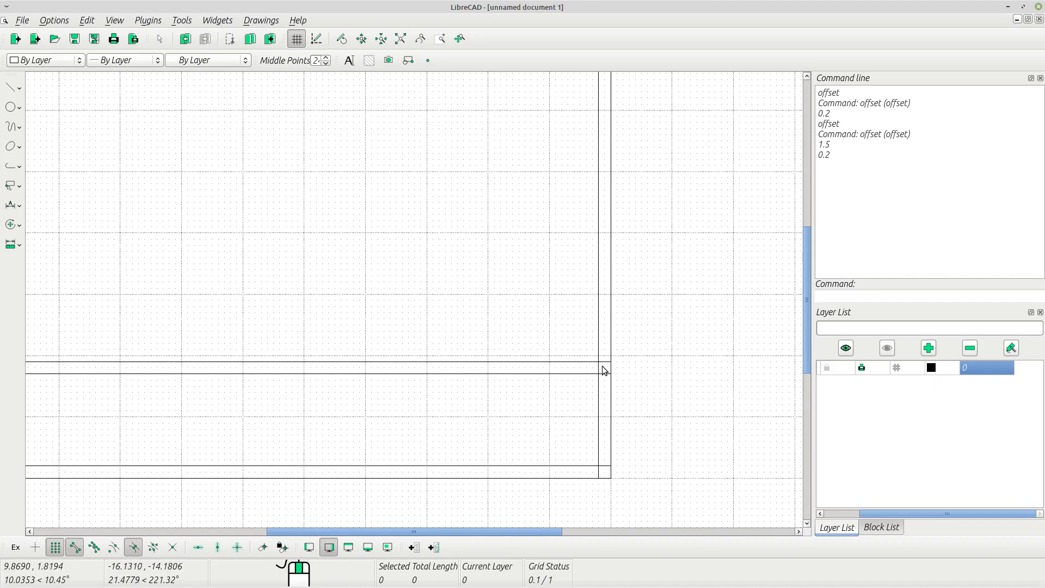
scroll(604, 370, down, 1)
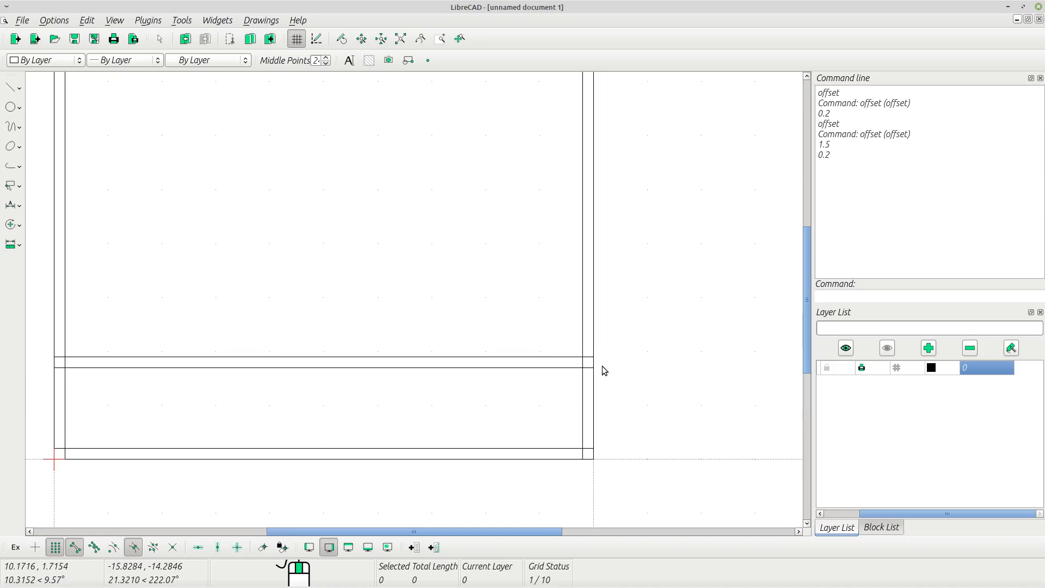
scroll(603, 369, down, 1)
scroll(603, 370, down, 4)
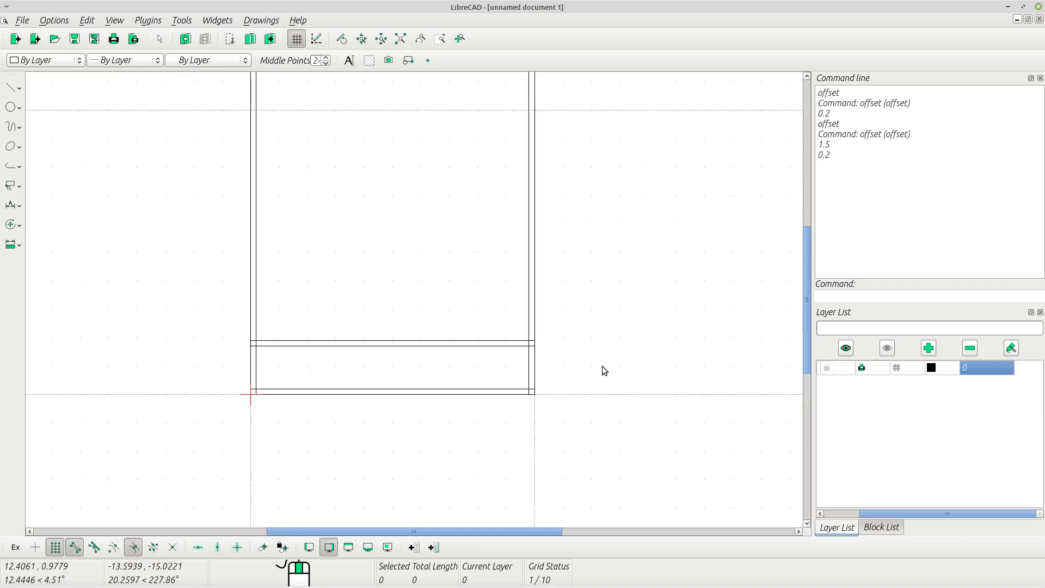
scroll(598, 359, down, 3)
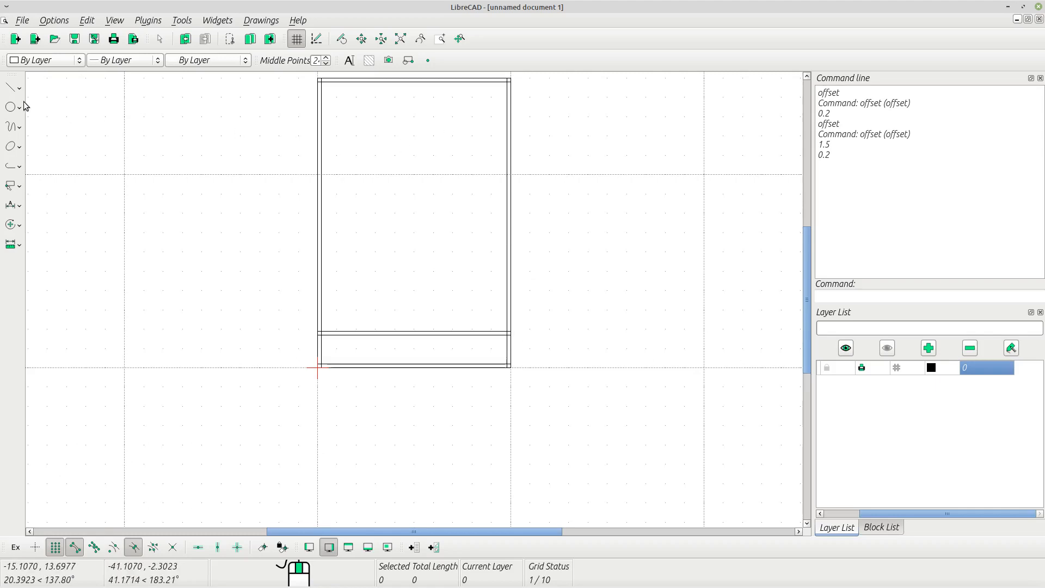
Enable intersection snapping and add a vertical dimension between the partition's lower line and the inner bottom wall line, about 0.7 m outside the left wall.
scroll(362, 347, up, 6)
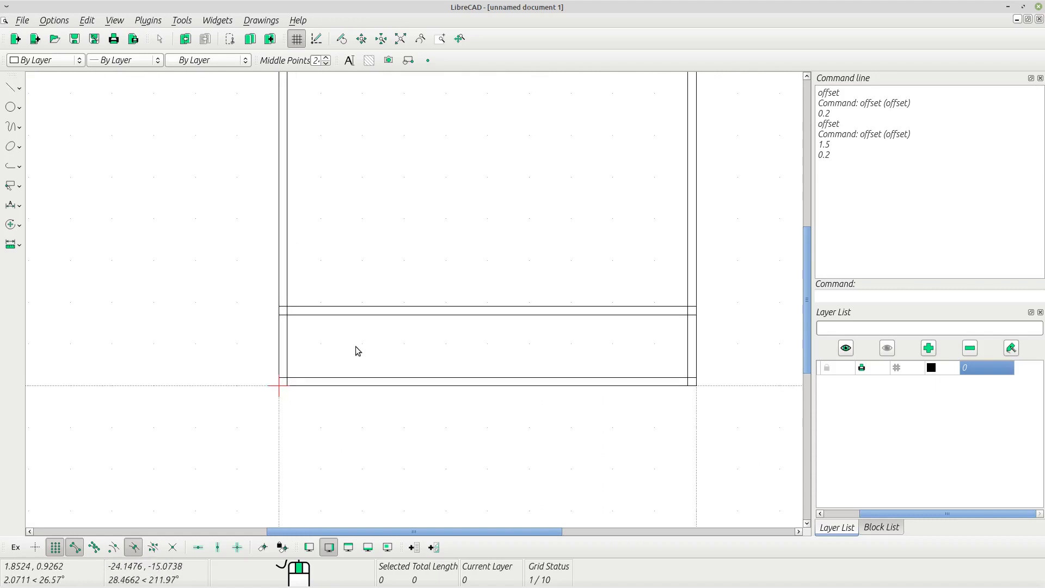
scroll(358, 350, up, 2)
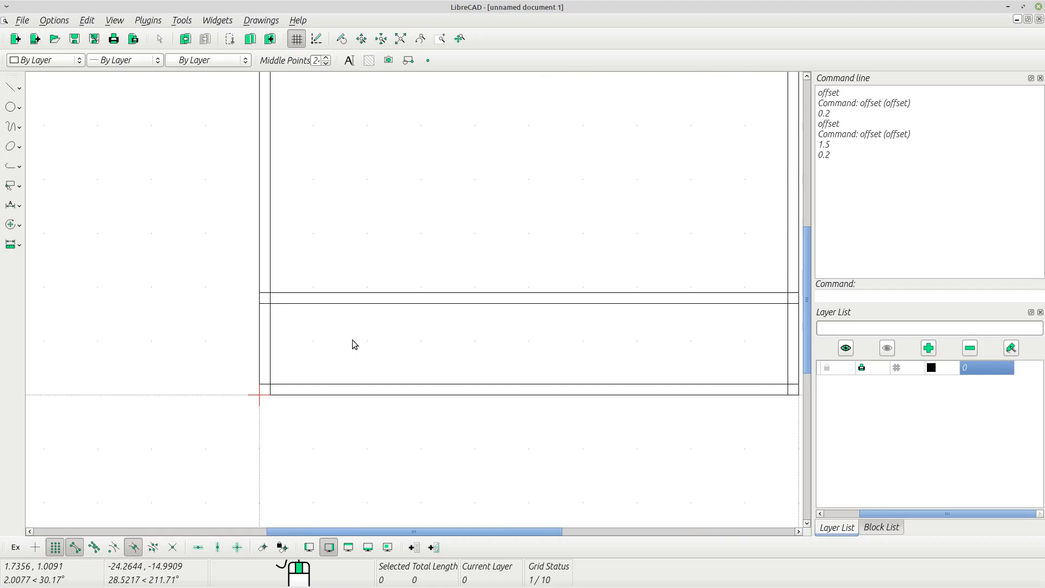
click(19, 207)
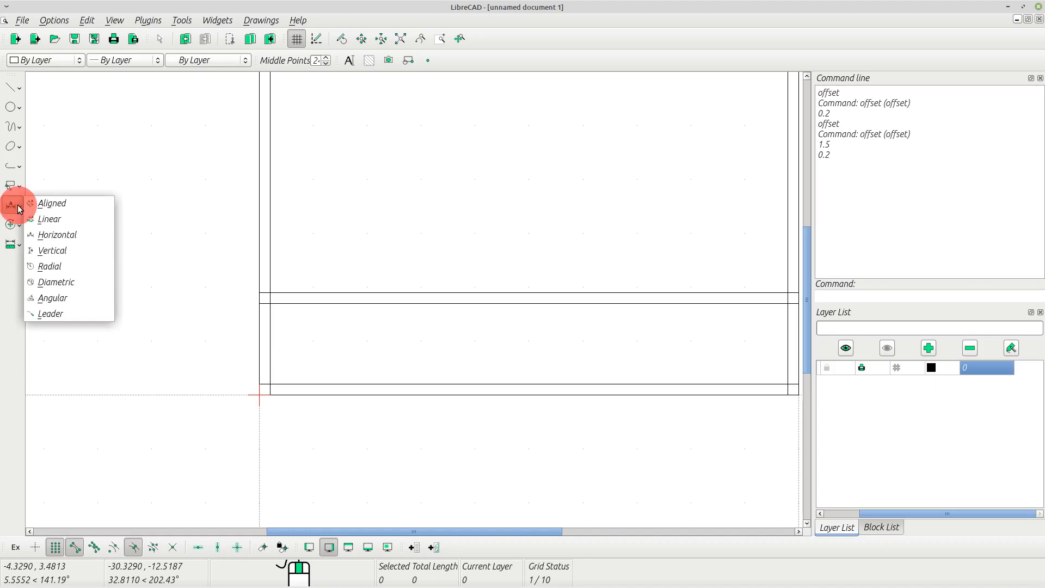
click(57, 251)
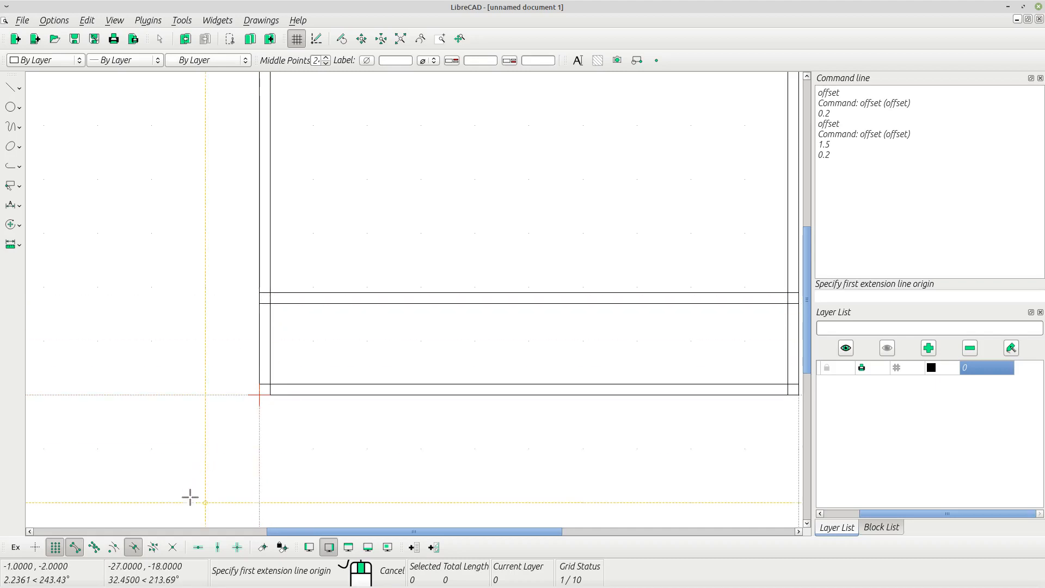
click(172, 551)
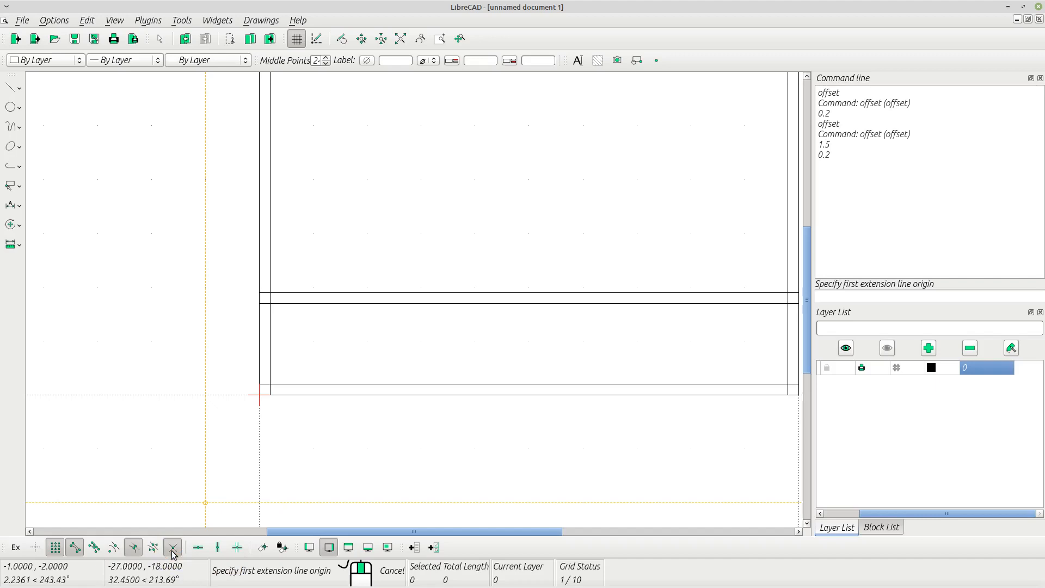
click(272, 306)
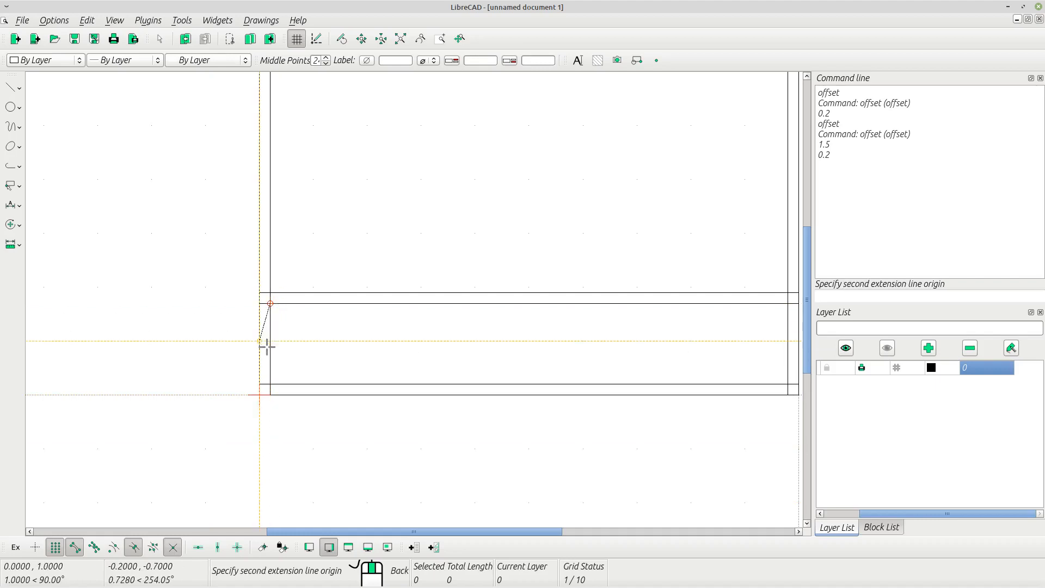
click(271, 383)
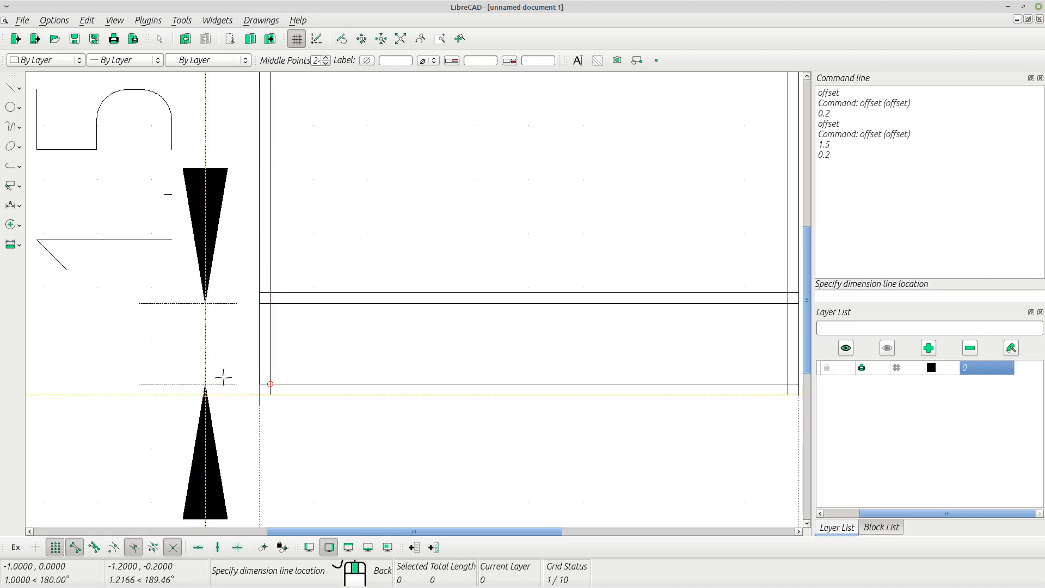
scroll(223, 376, up, 1)
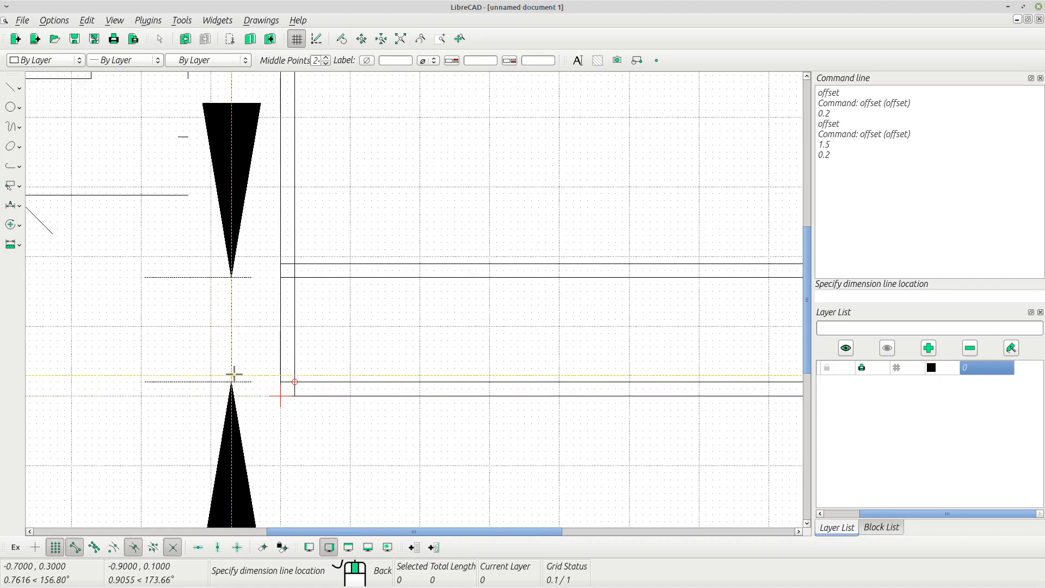
click(234, 375)
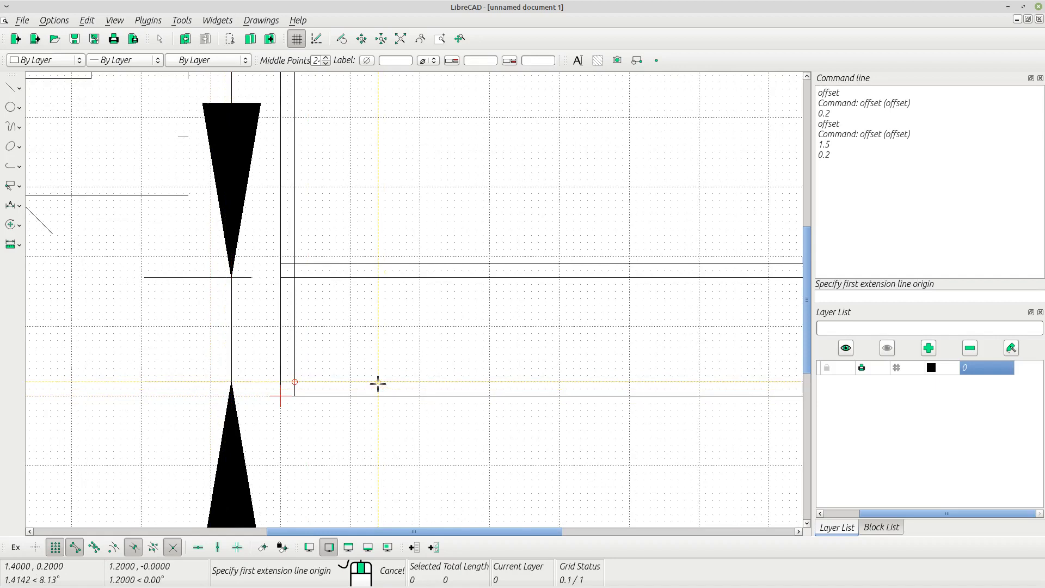
scroll(376, 382, down, 1)
key(Escape)
scroll(379, 387, down, 3)
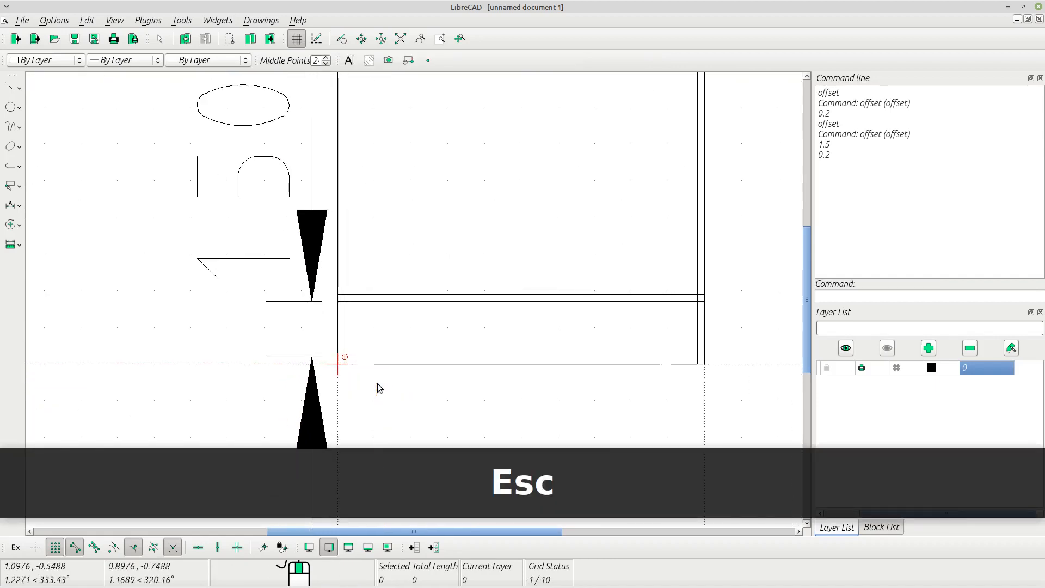
Set the drawing's dimension text height to 0.5 m and the dimension line gap to 0.1 m.
scroll(378, 386, down, 4)
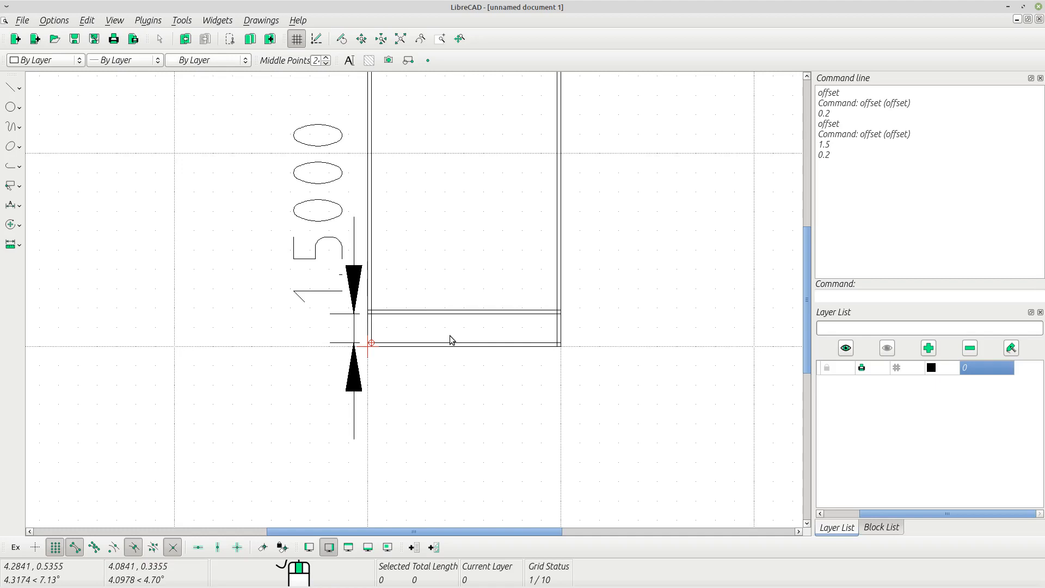
click(60, 21)
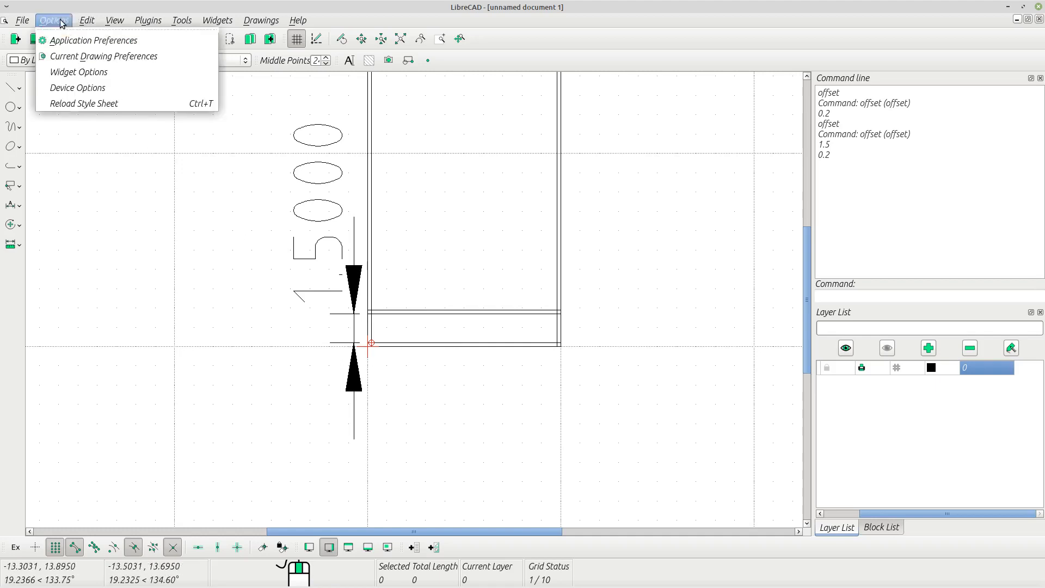
click(69, 57)
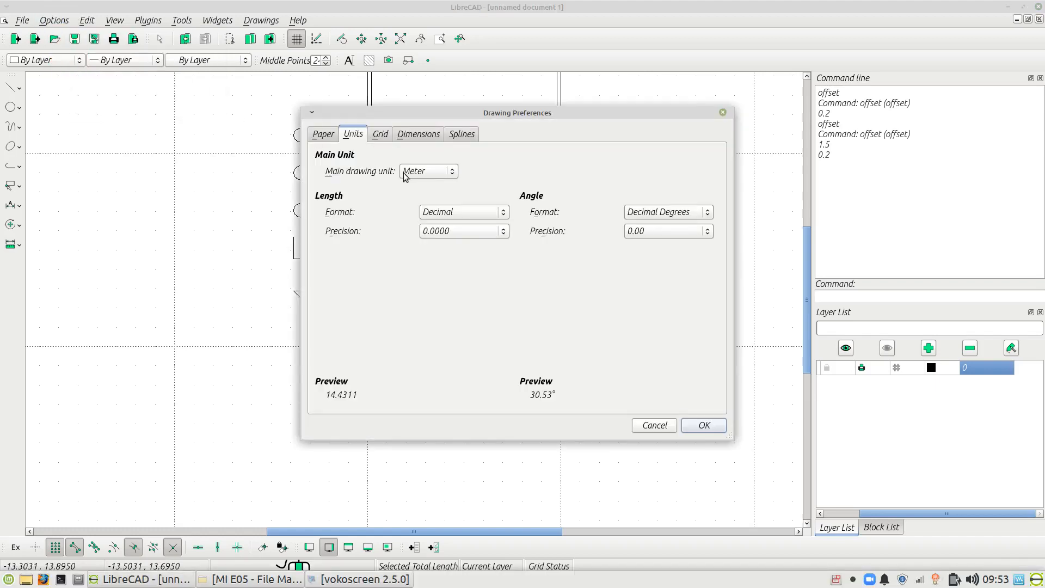
click(418, 141)
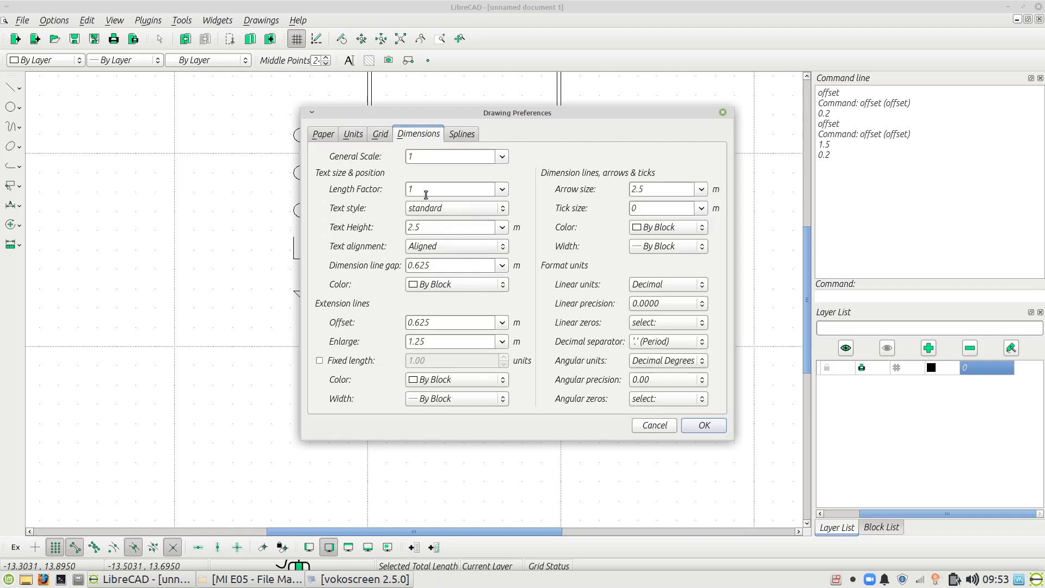
drag(428, 228, 404, 229)
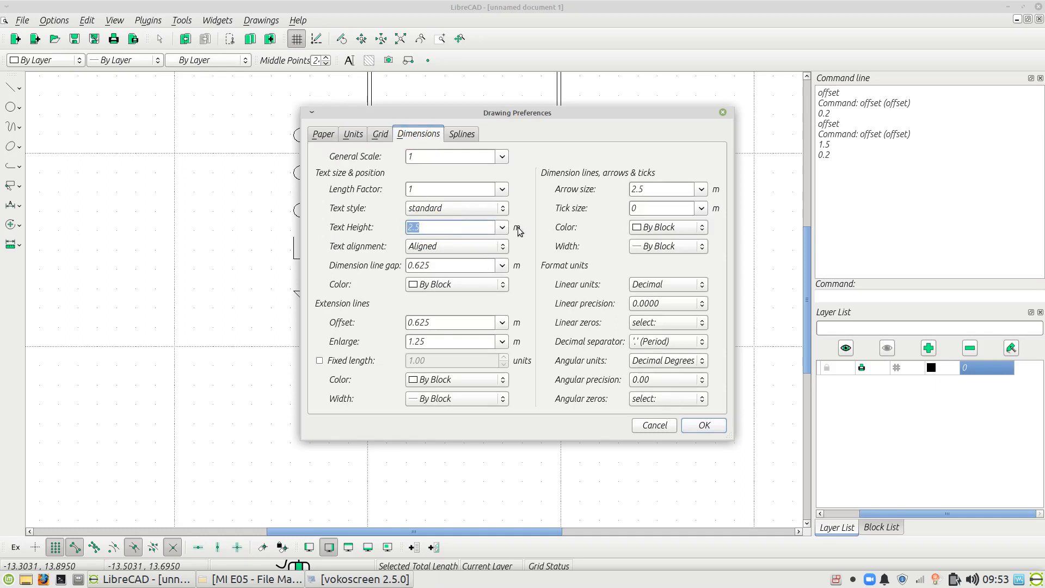
text(0.5)
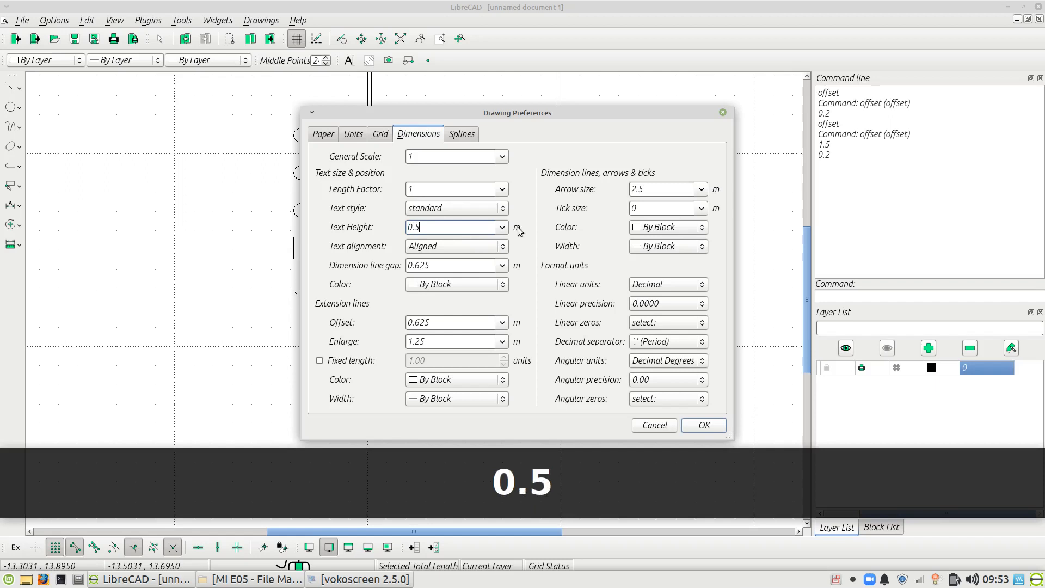
drag(466, 265, 370, 264)
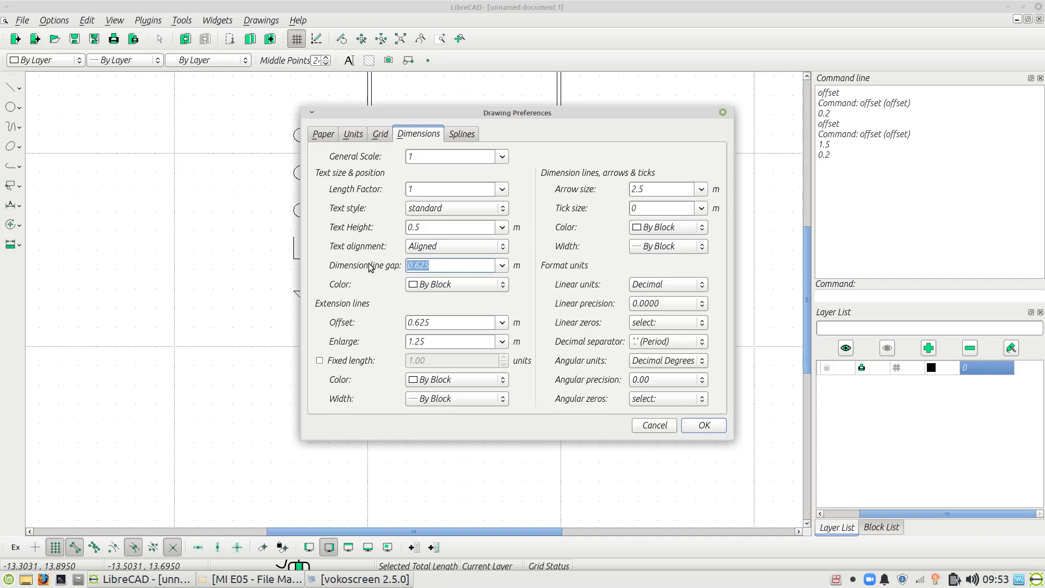
text(0.1)
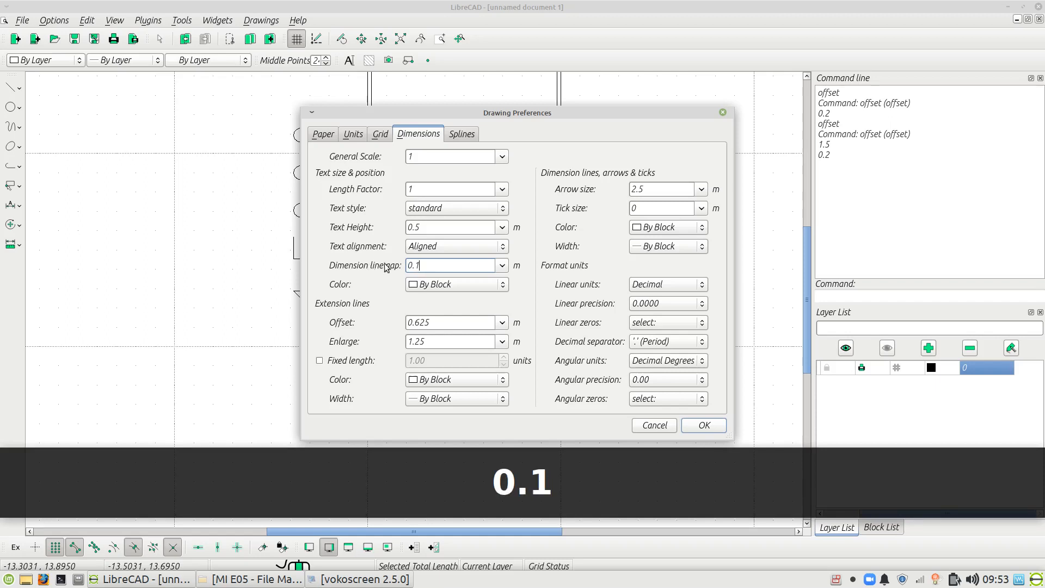
drag(449, 324, 384, 321)
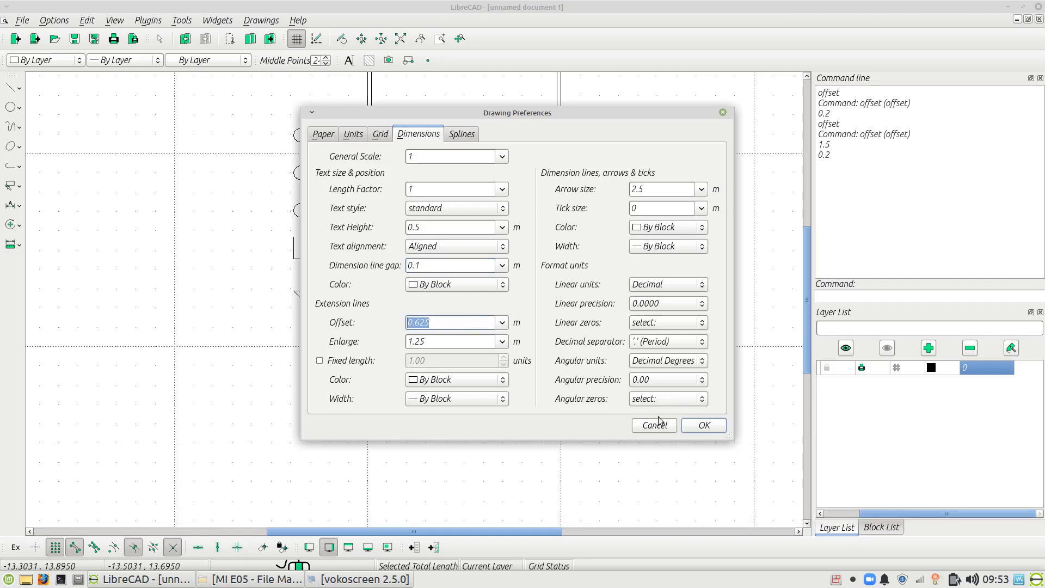
click(435, 266)
click(434, 227)
click(422, 267)
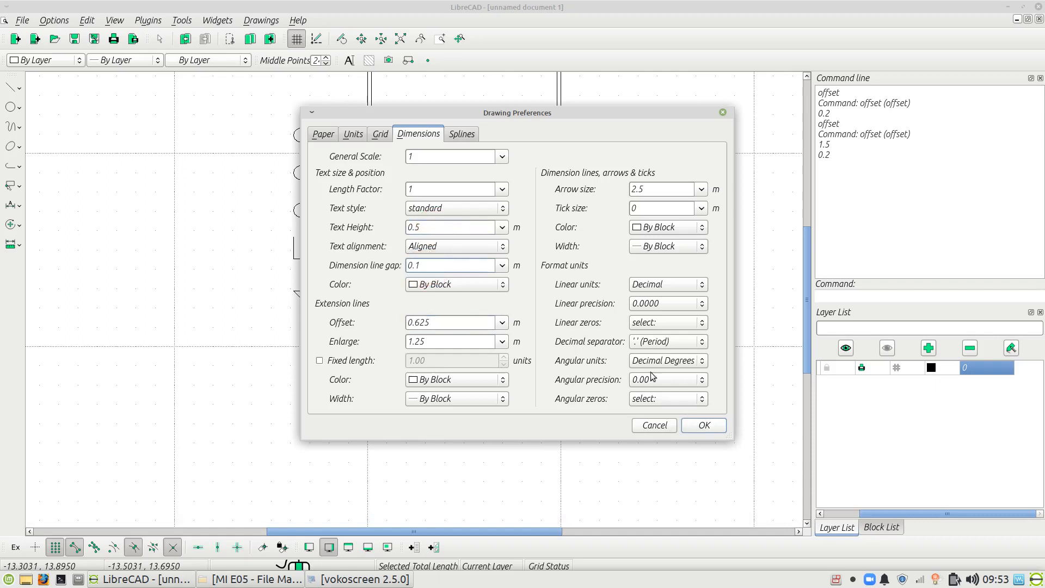
drag(475, 120, 628, 115)
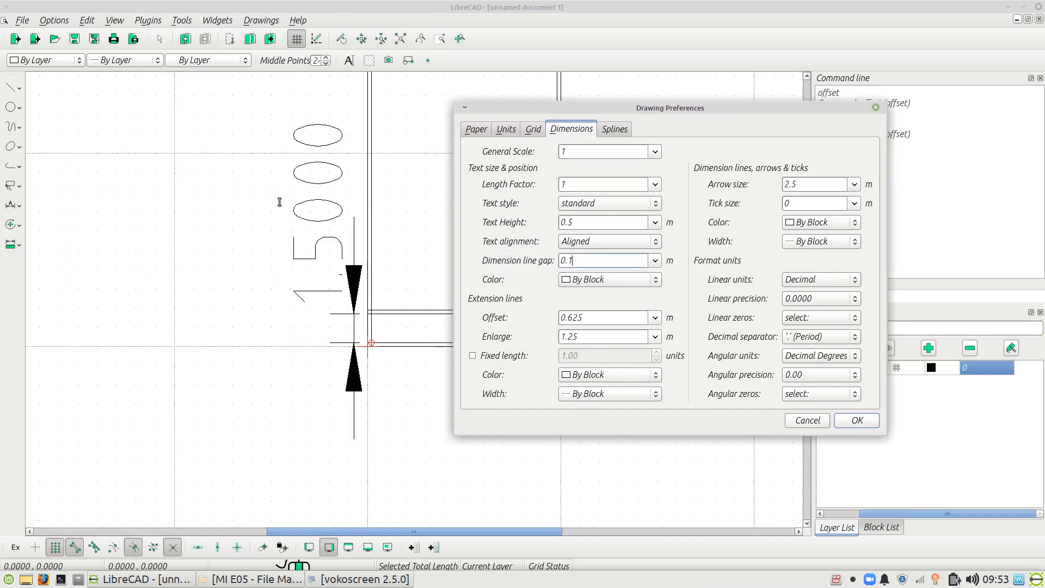
click(870, 424)
Set the dimension arrow size to 0.5 m in the drawing preferences.
scroll(379, 268, up, 5)
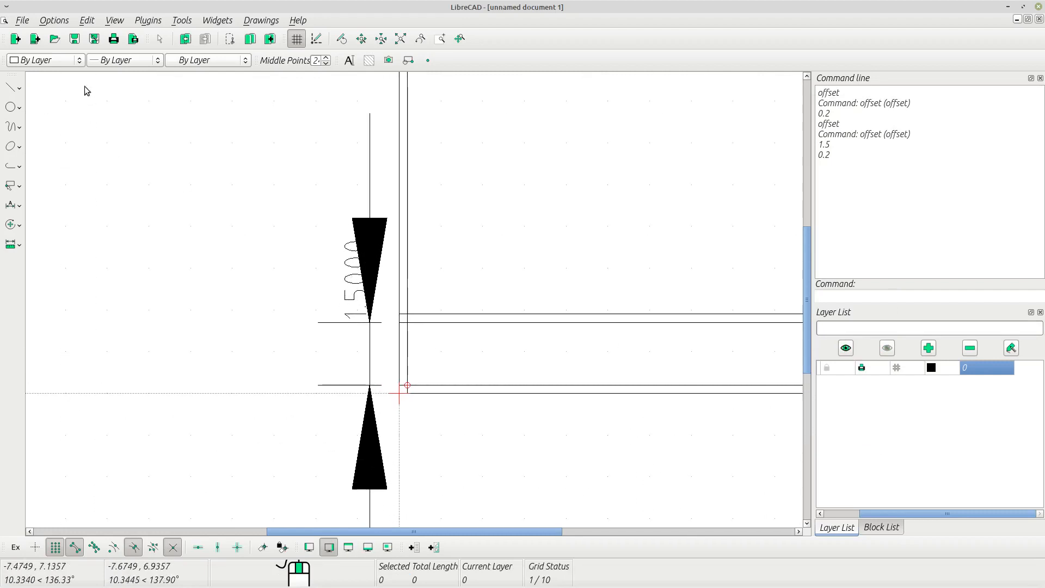
click(54, 20)
click(65, 53)
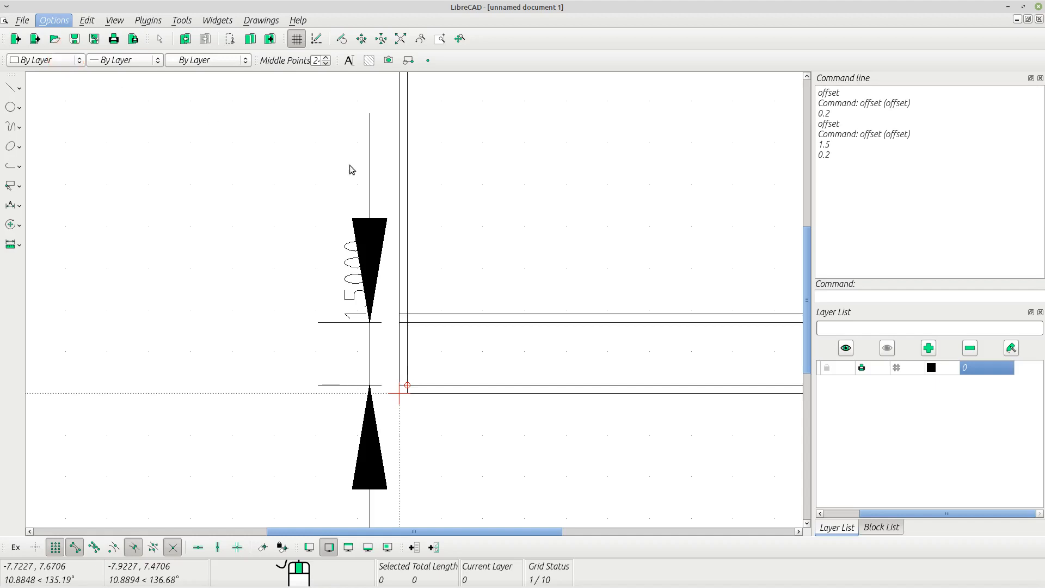
double_click(637, 192)
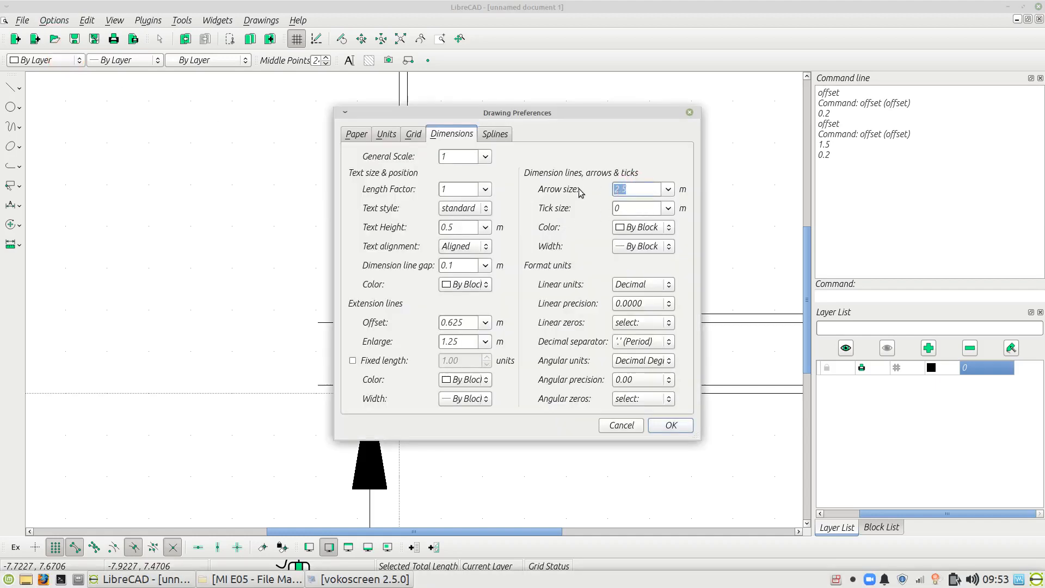
text(0.5)
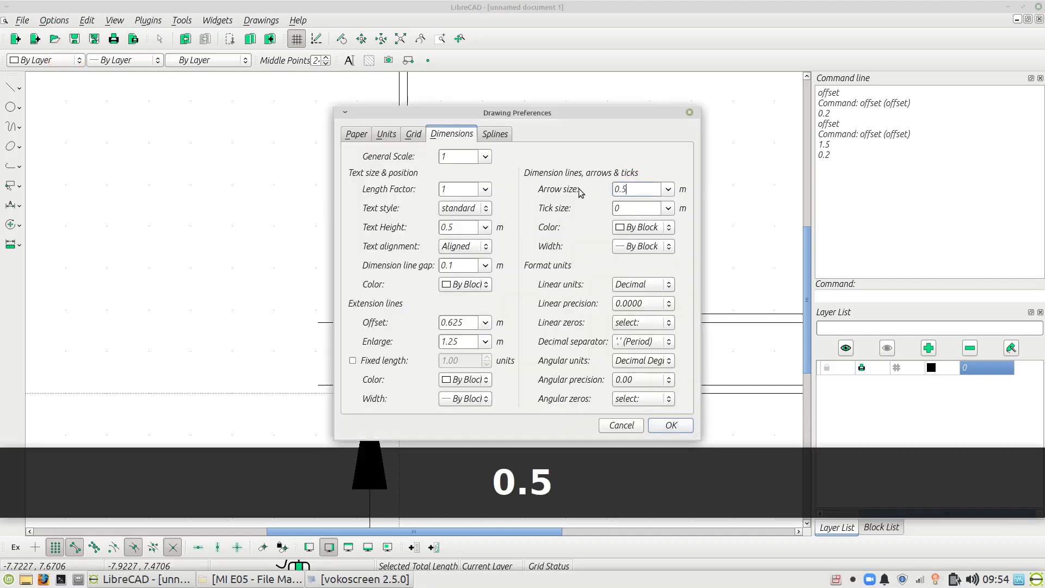
click(459, 228)
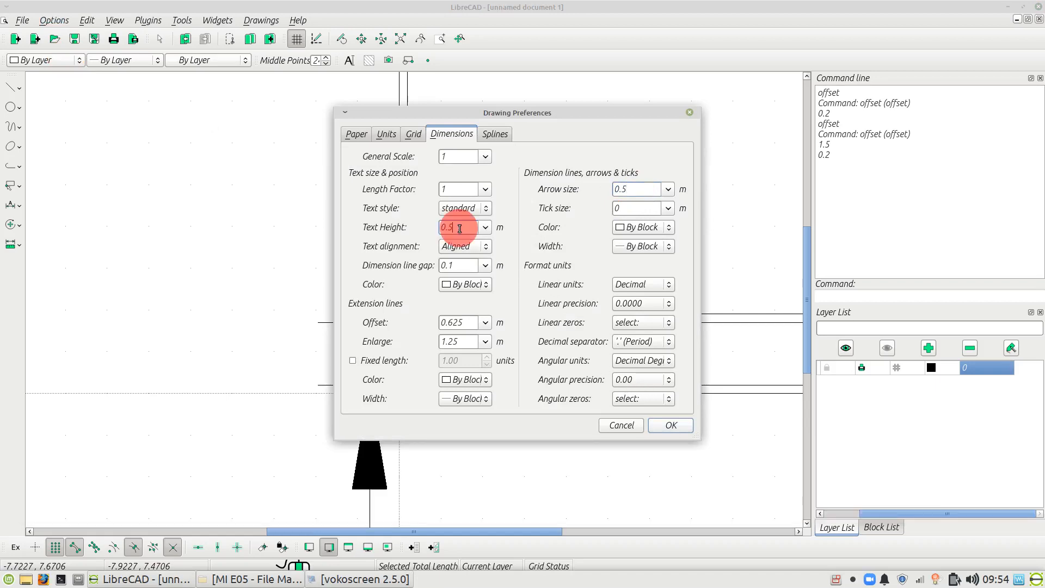
click(636, 188)
click(672, 426)
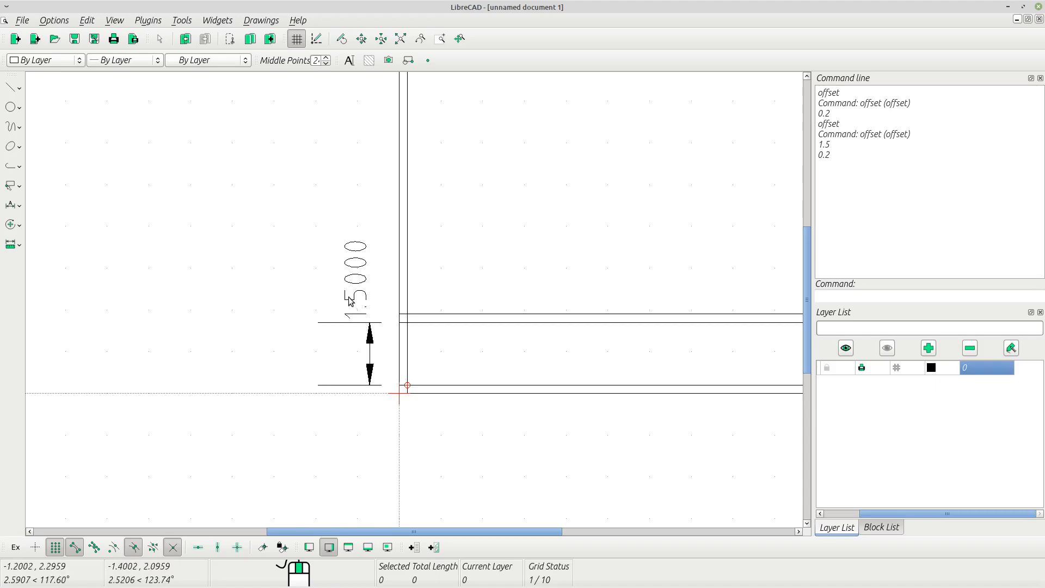
Set the enlargement of the dimension extension lines to 0.2 m in the drawing preferences.
click(50, 21)
click(64, 55)
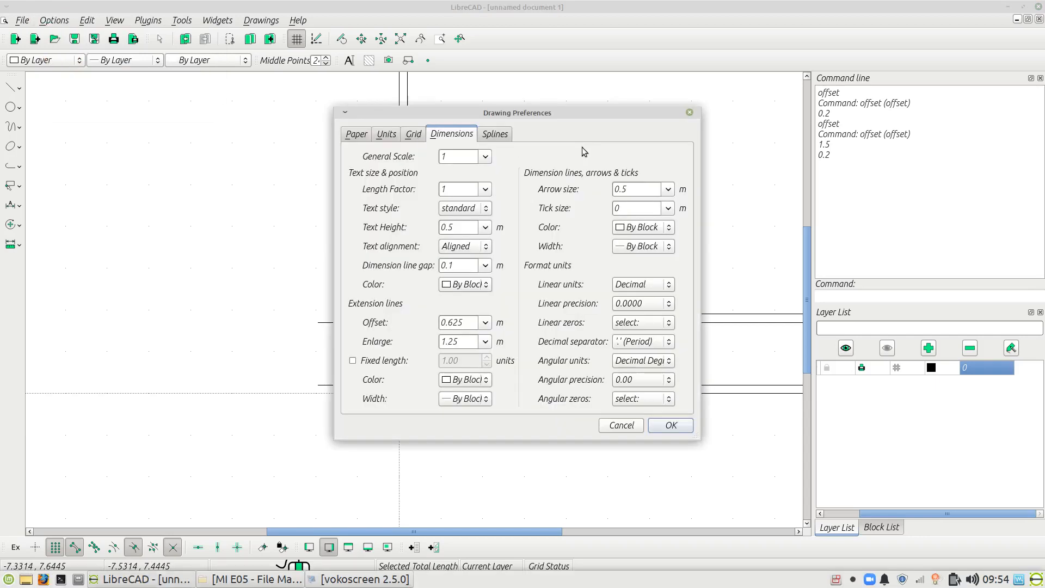
drag(485, 113, 664, 106)
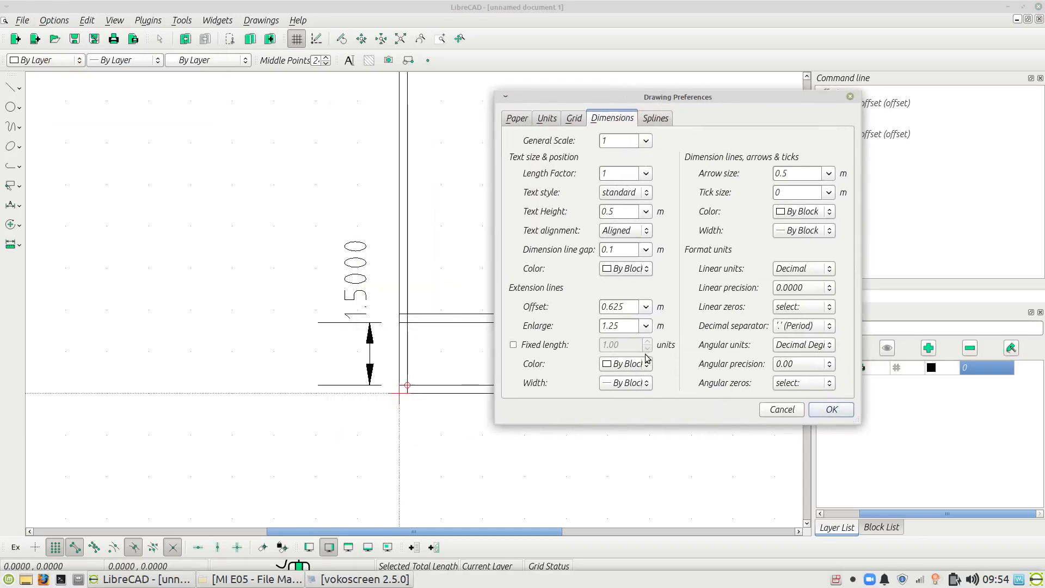
double_click(619, 326)
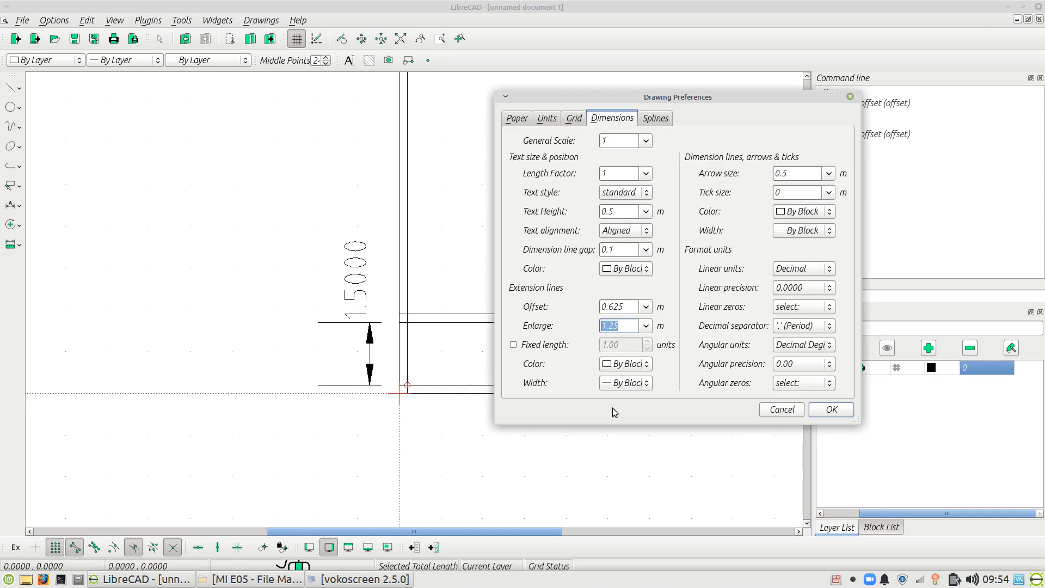
text(0.2)
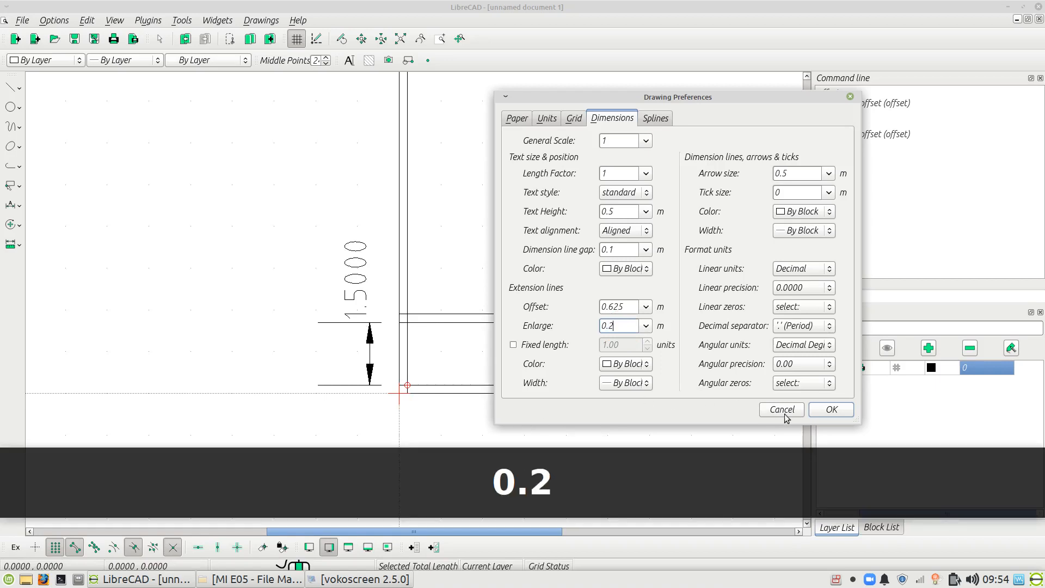
click(818, 405)
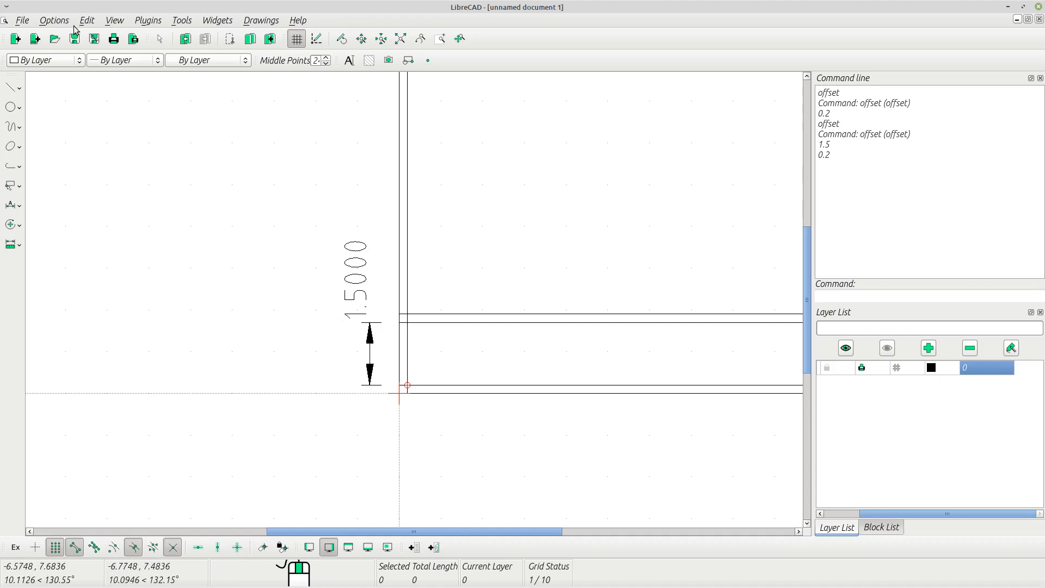
Set the offset of the dimension extension lines to 0.2 m in the drawing preferences.
click(54, 22)
click(61, 56)
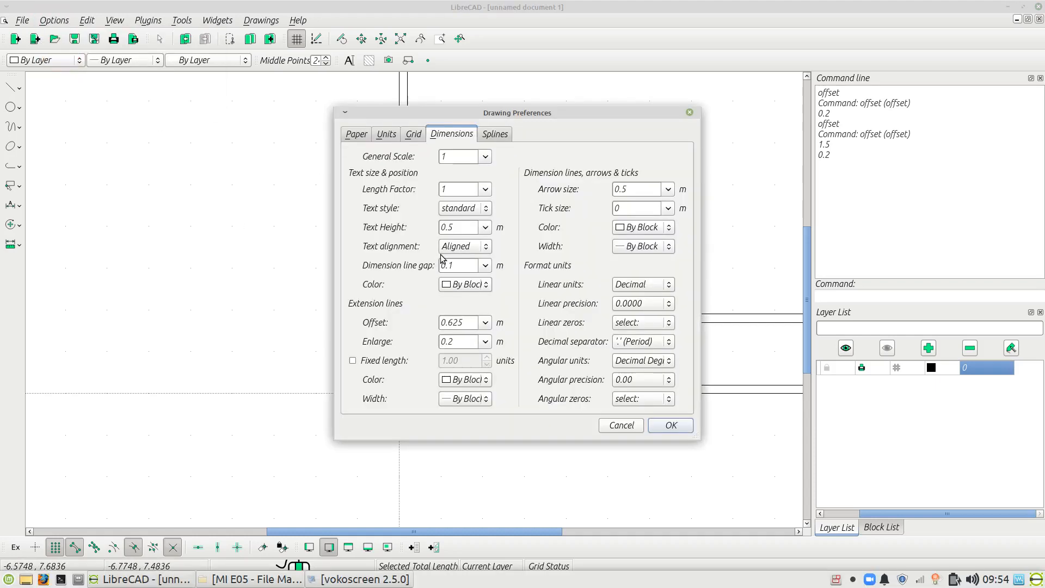
drag(435, 112, 553, 107)
double_click(585, 319)
text(0.2)
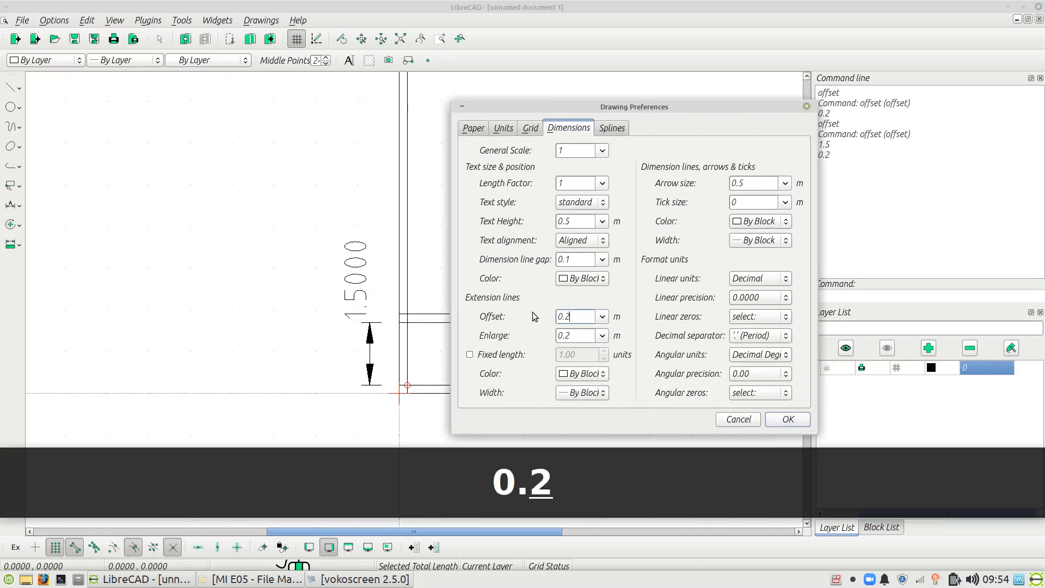
click(787, 420)
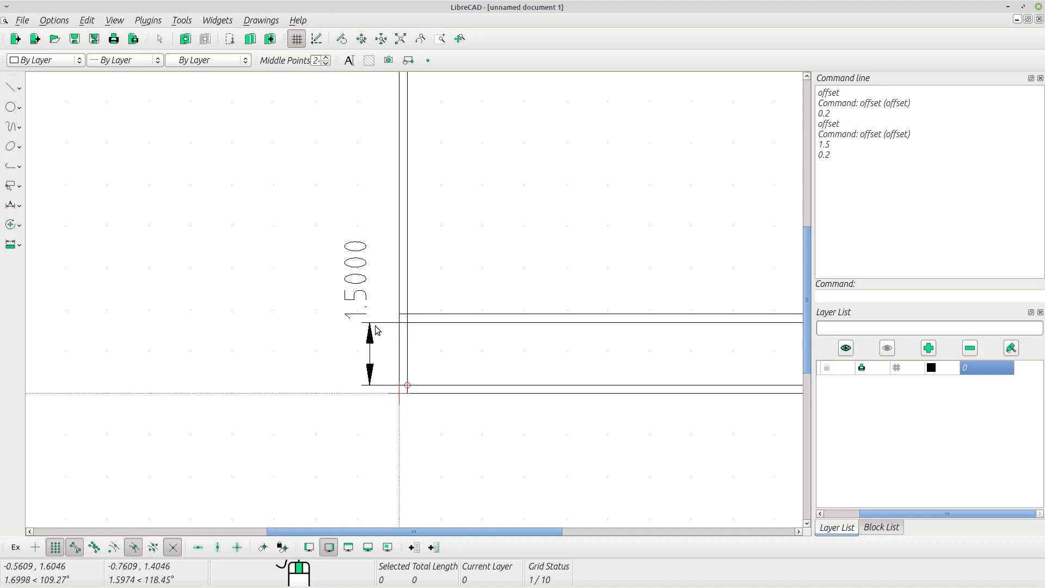
Set the offset of the dimension extension lines to 0.5 m in the drawing preferences.
click(62, 20)
click(68, 59)
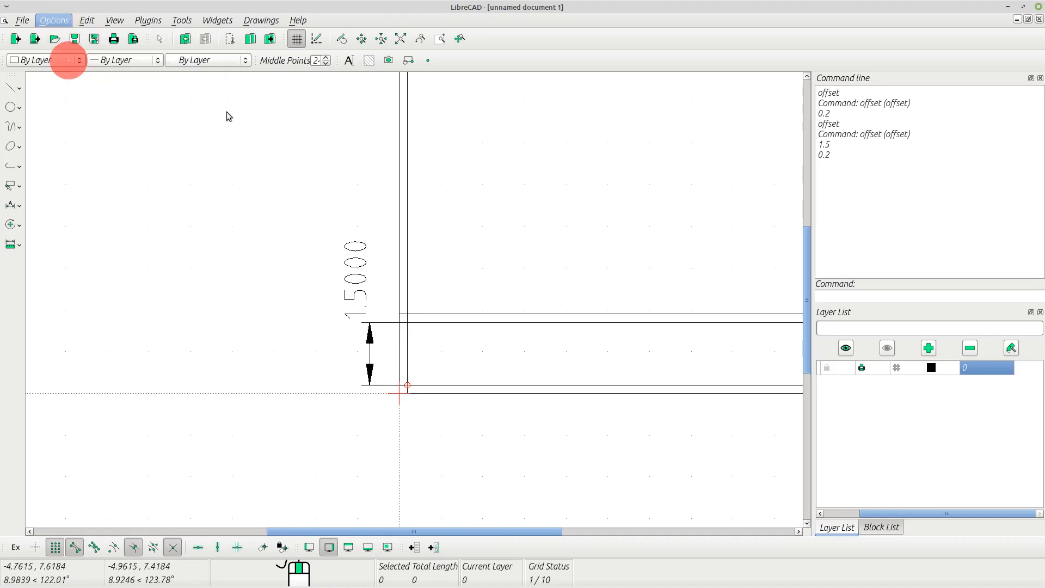
click(454, 322)
key(BackSpace)
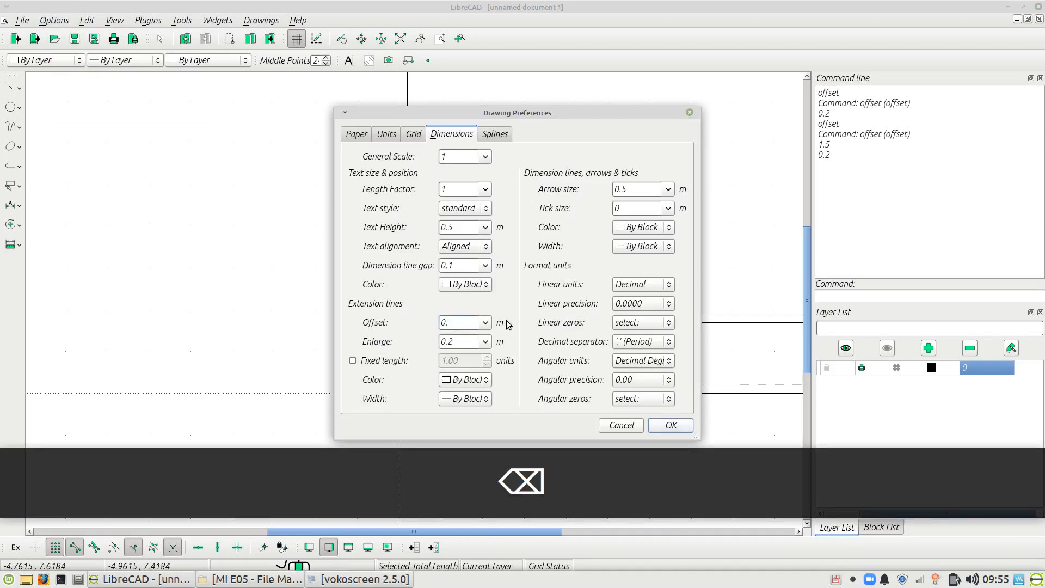
text(5)
click(670, 424)
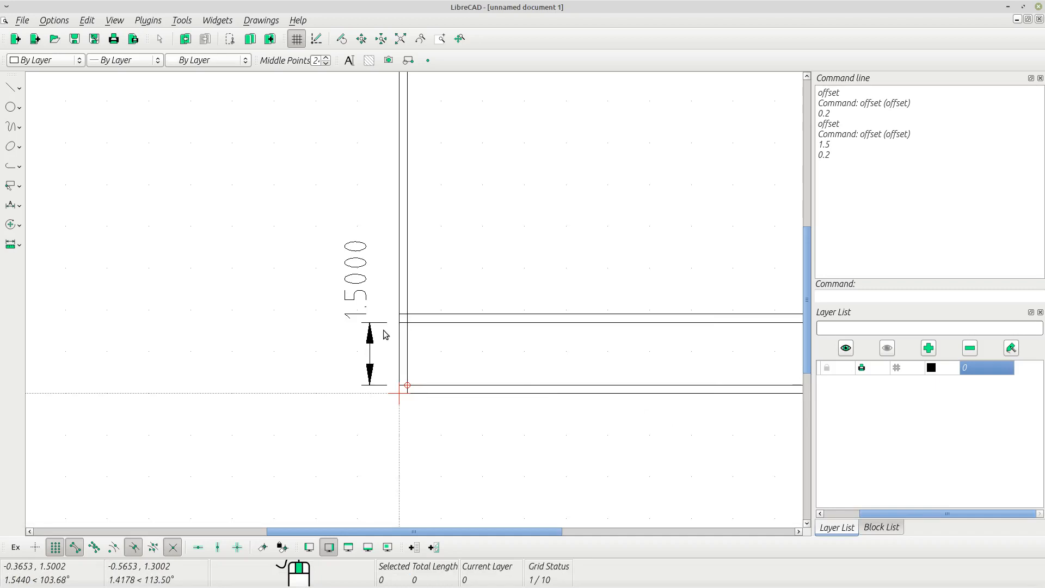
Set the linear precision of the dimensions to 0.00 in the drawing preferences.
click(53, 20)
click(61, 56)
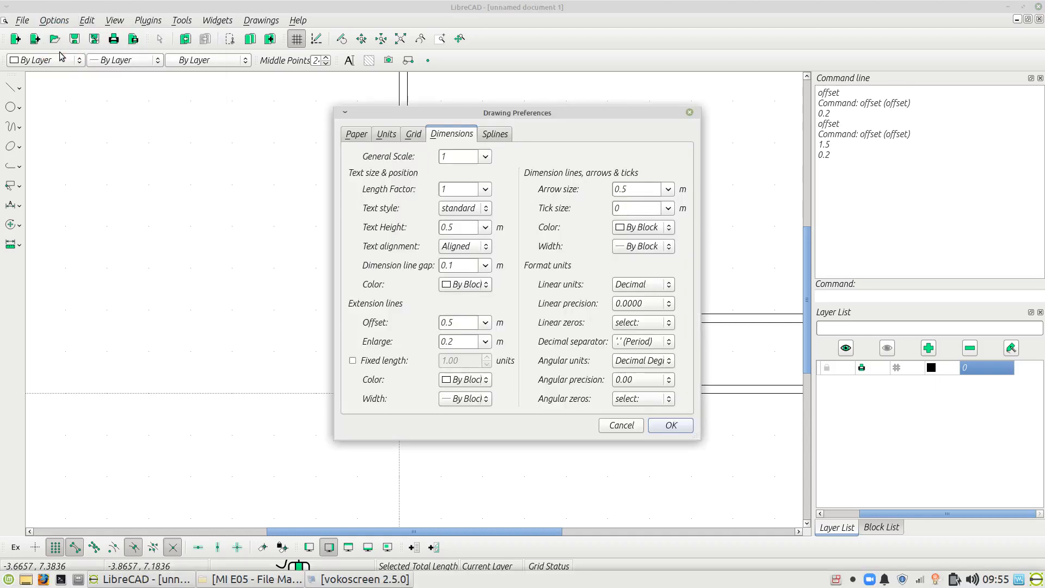
drag(379, 112, 594, 108)
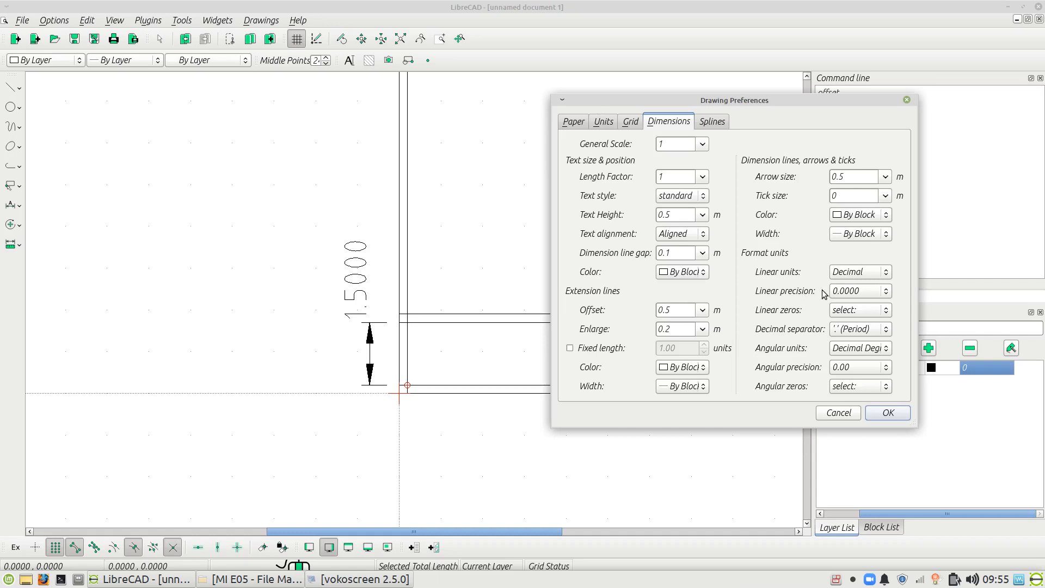
click(869, 292)
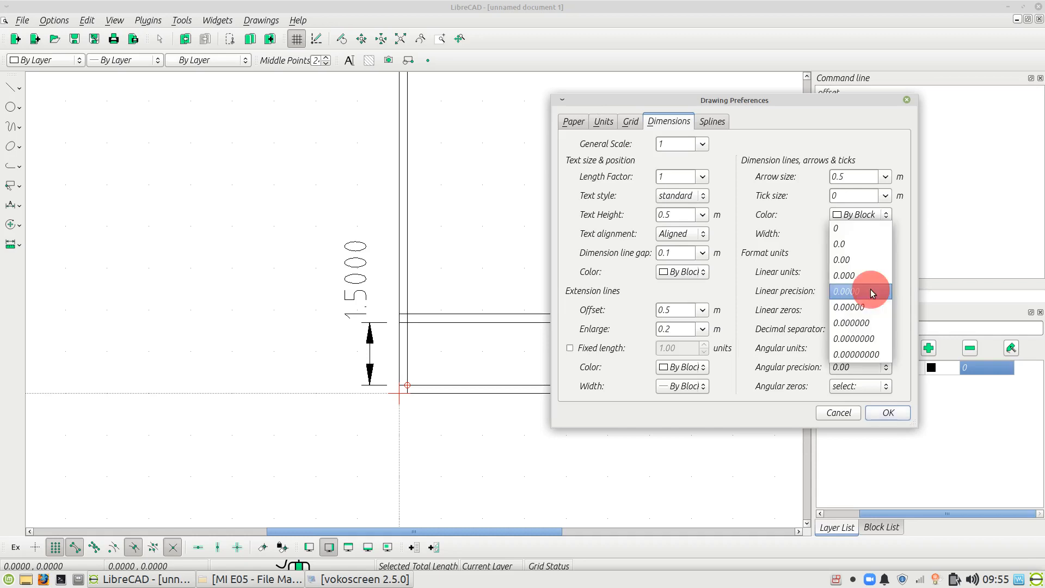
click(851, 260)
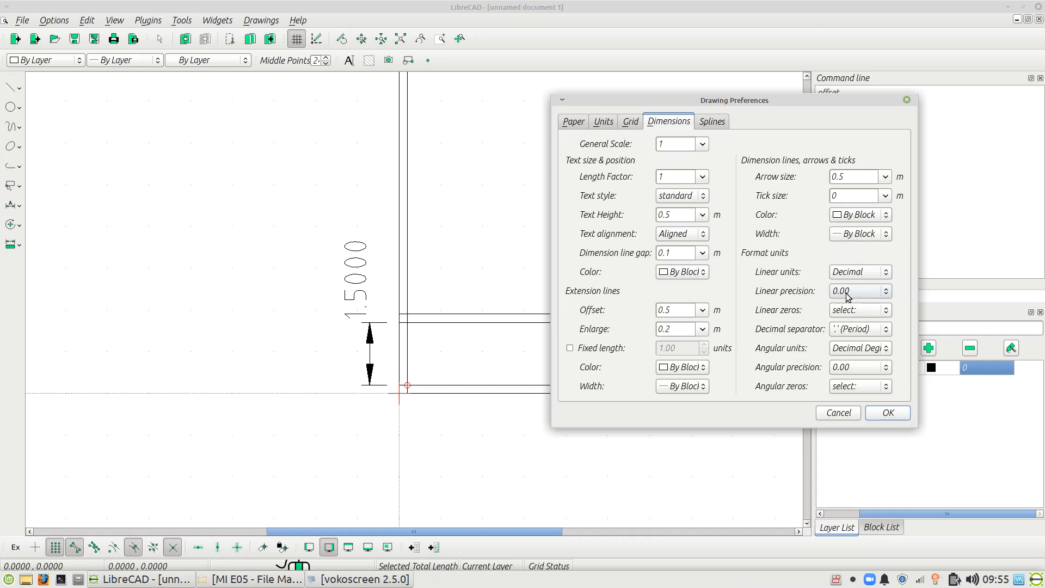
click(878, 412)
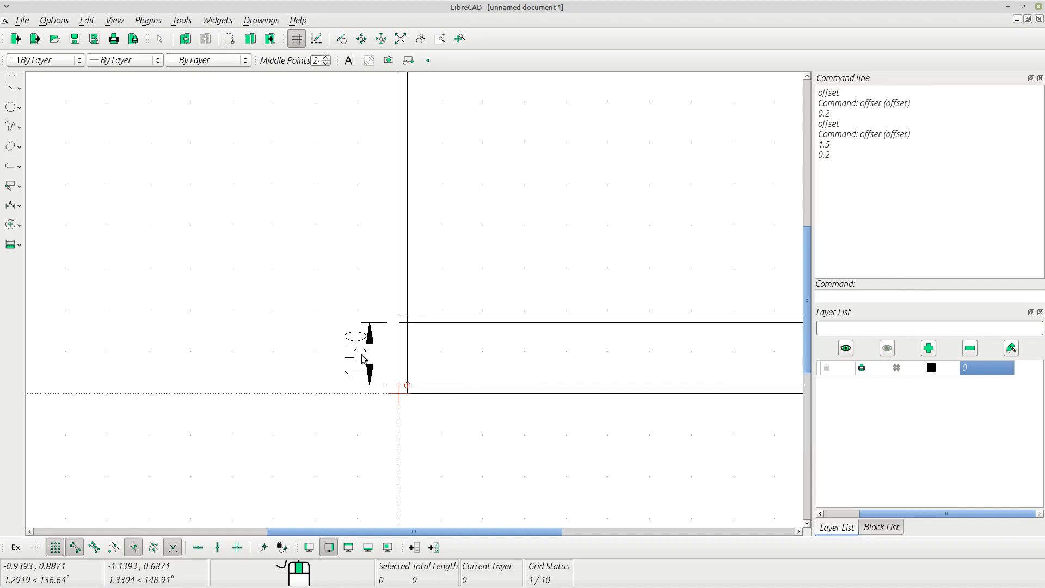
Set the dimension line gap to 0.2 m in the drawing preferences.
click(53, 20)
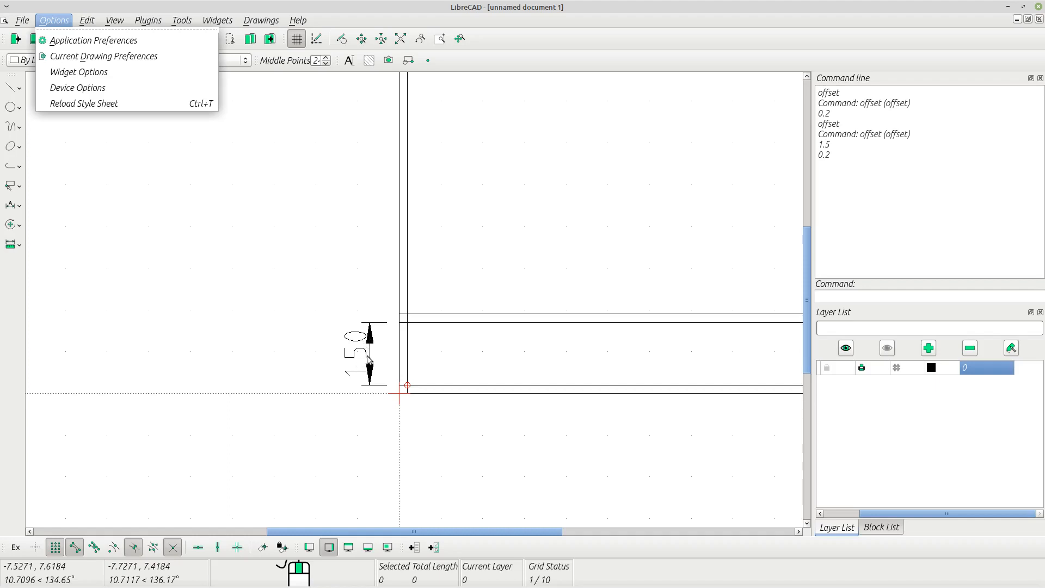
click(109, 57)
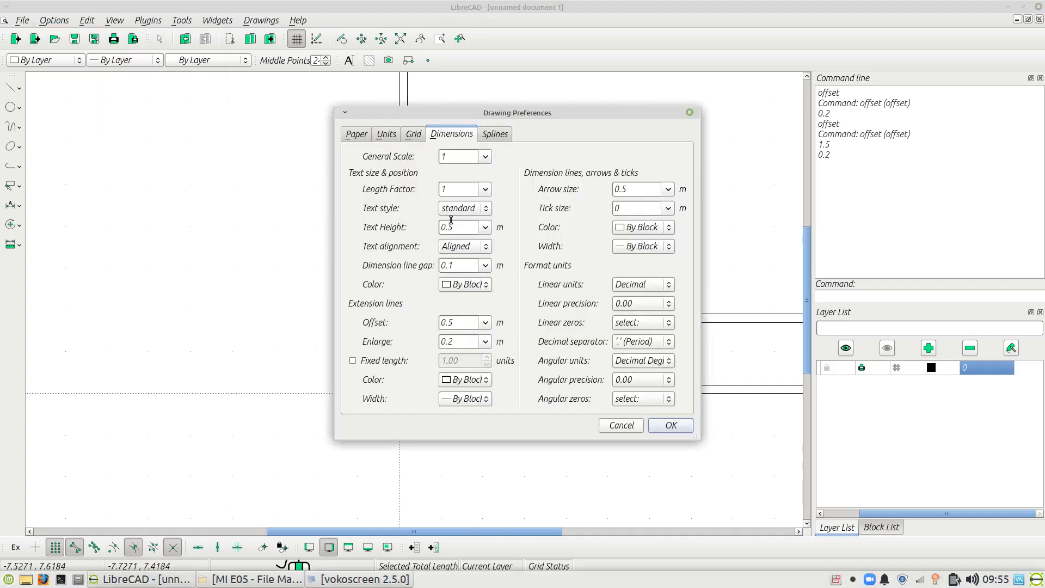
drag(428, 116, 650, 124)
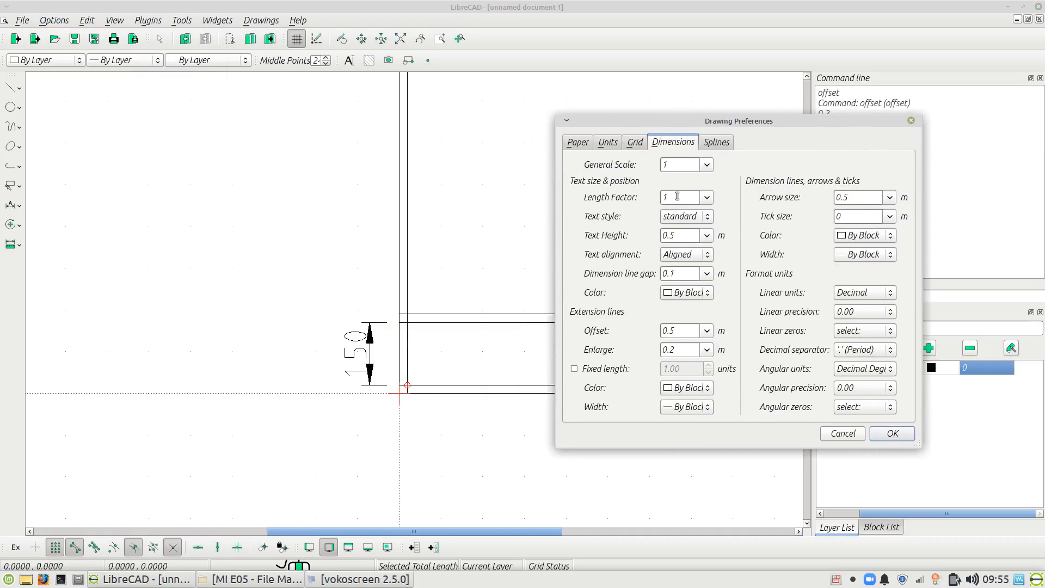
click(680, 273)
key(BackSpace)
text(2)
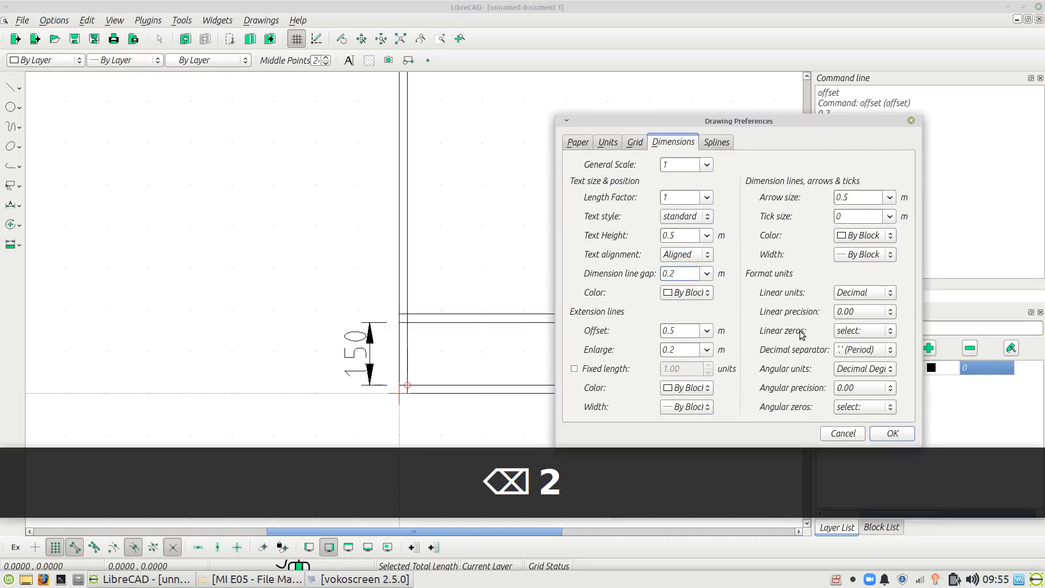
click(890, 433)
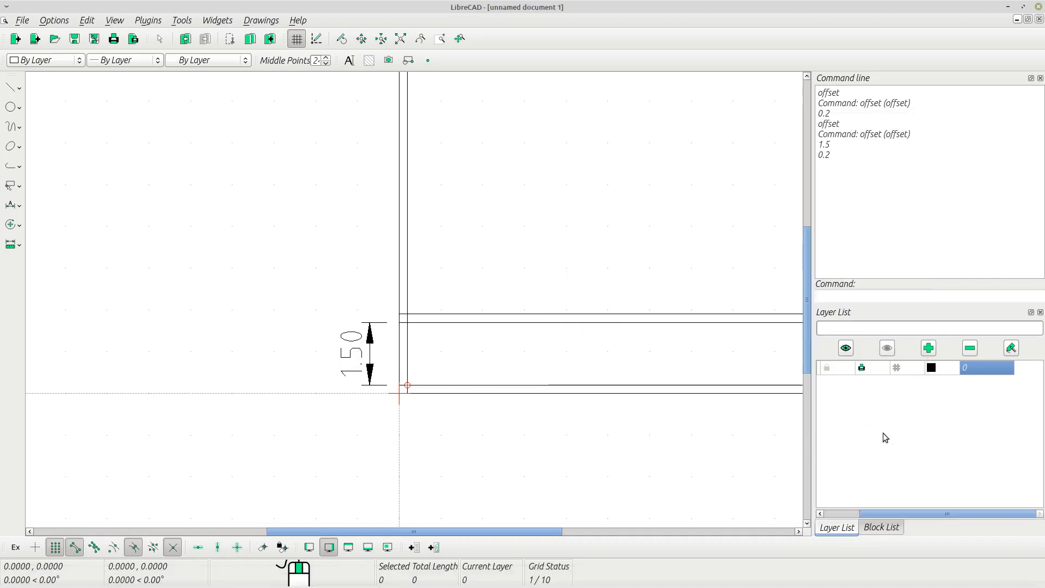
Set the dimension line gap to 0.3 m in the drawing preferences.
click(46, 20)
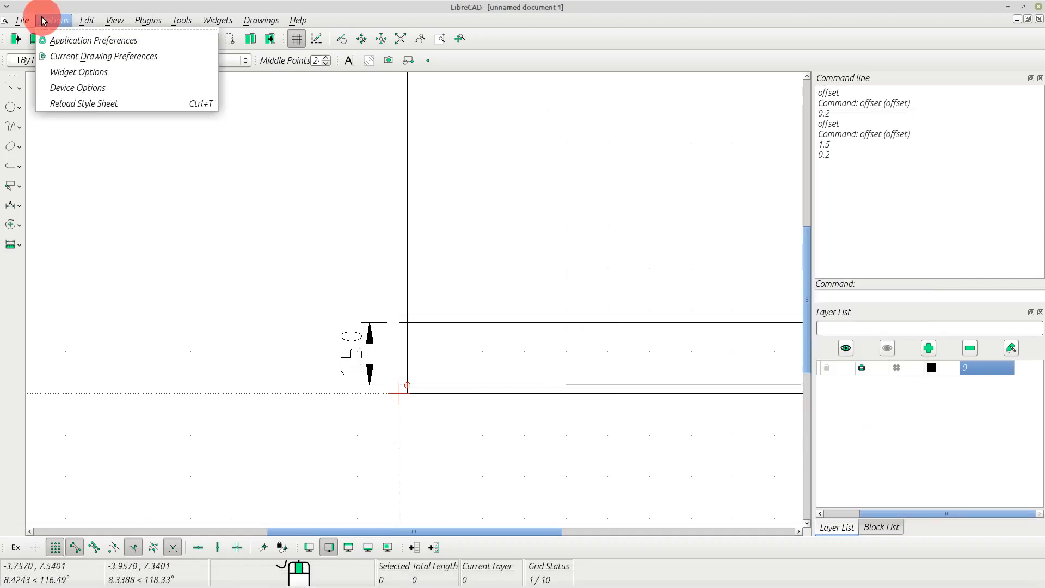
click(63, 57)
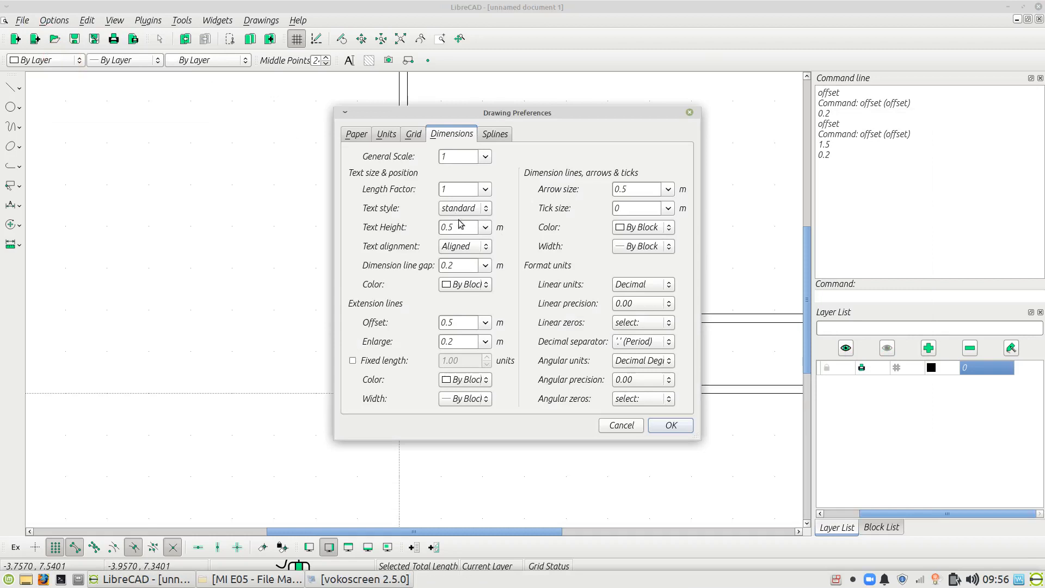
click(468, 265)
key(BackSpace)
text(3)
click(673, 426)
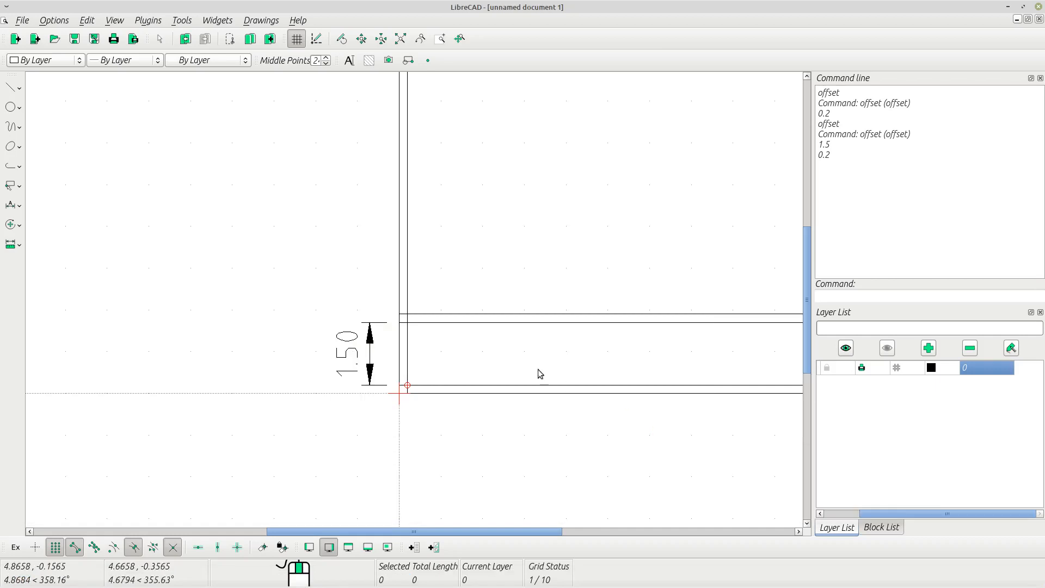
Set the dimension arrow size to 0.4 m in the drawing preferences.
click(43, 21)
click(53, 56)
drag(424, 116, 554, 127)
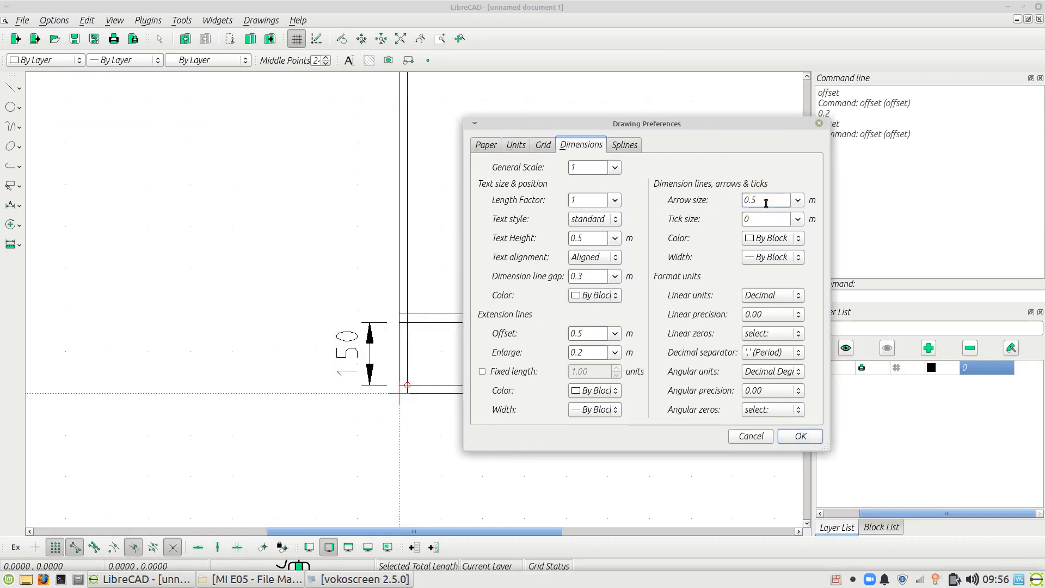
key(BackSpace)
text(4)
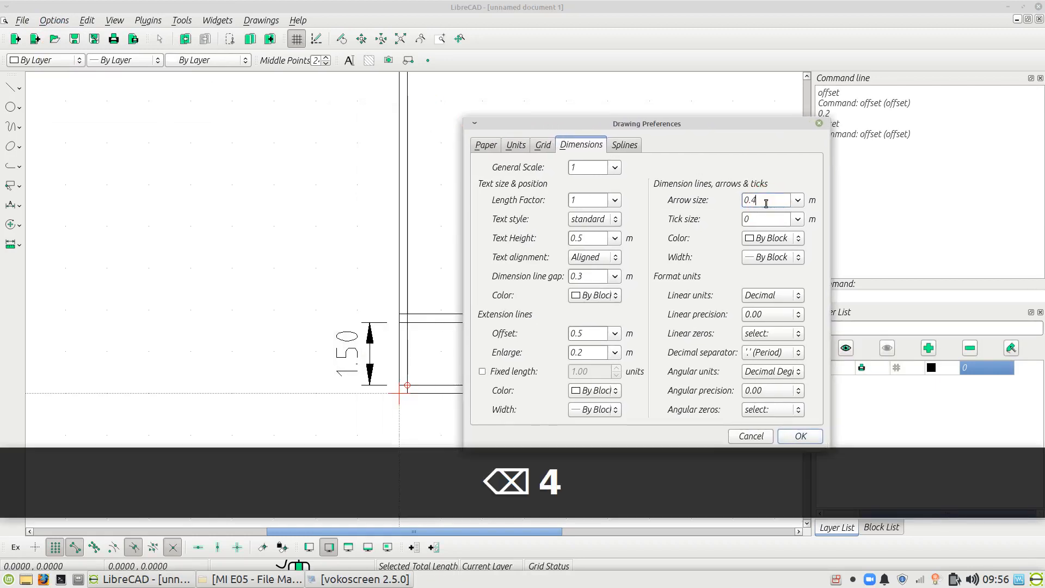
click(800, 436)
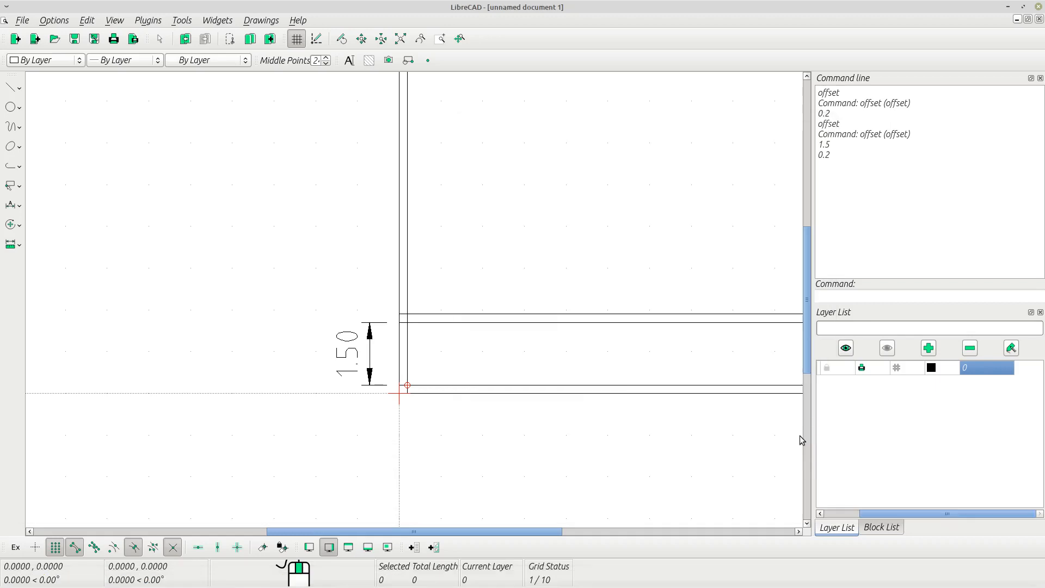
Add a horizontal dimension between the rectangle's two lower outer corners, placing its line about 2 m below the bottom wall.
scroll(598, 347, down, 5)
scroll(598, 343, down, 3)
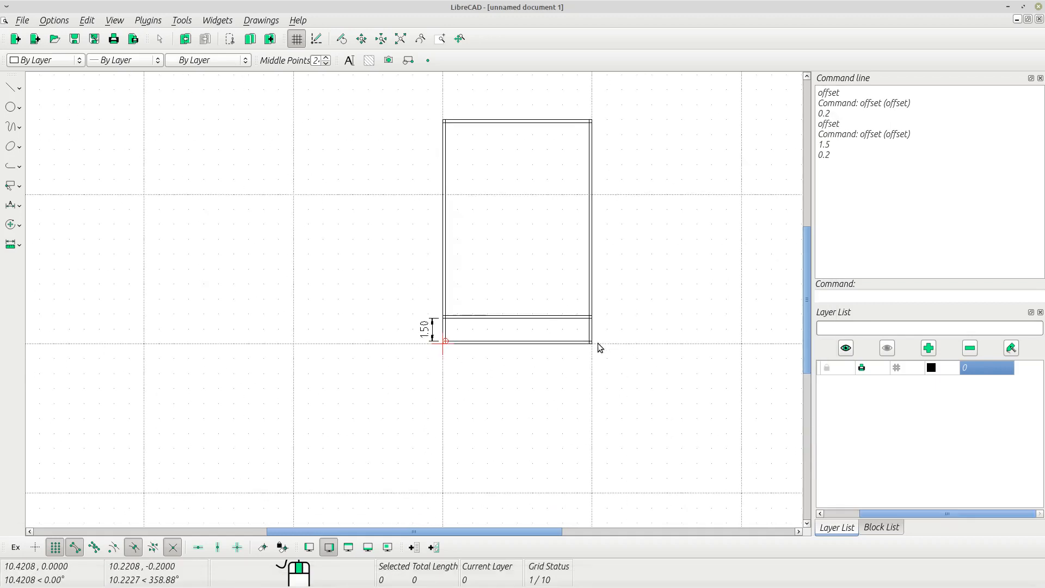
scroll(597, 343, up, 1)
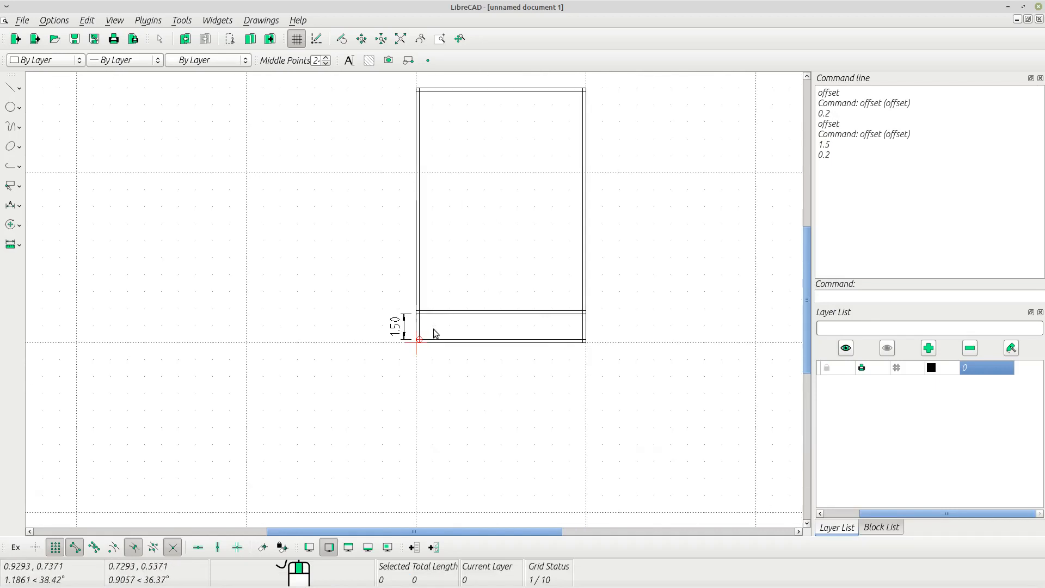
scroll(449, 323, up, 4)
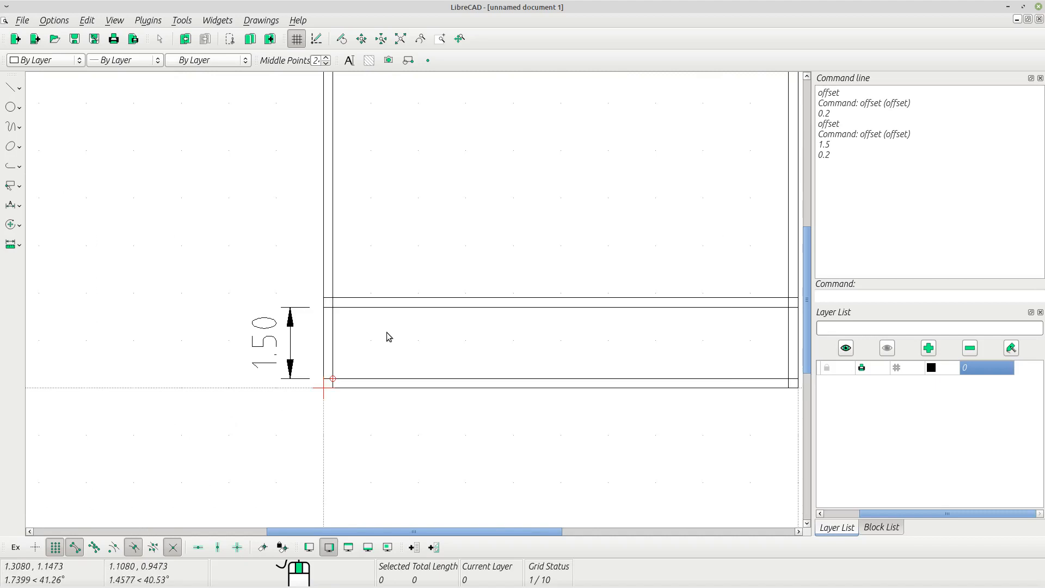
click(16, 207)
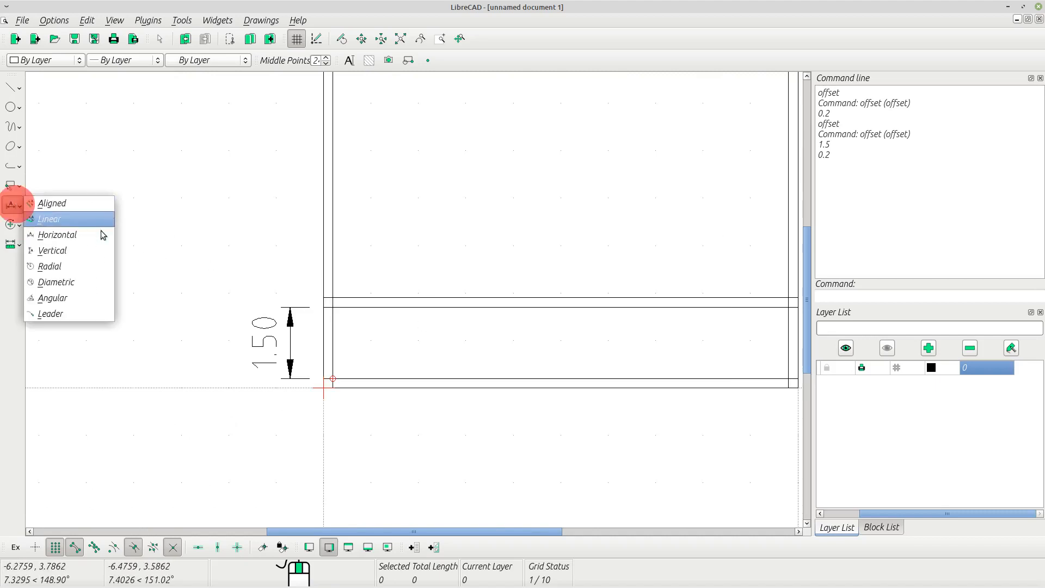
click(63, 235)
scroll(571, 364, down, 2)
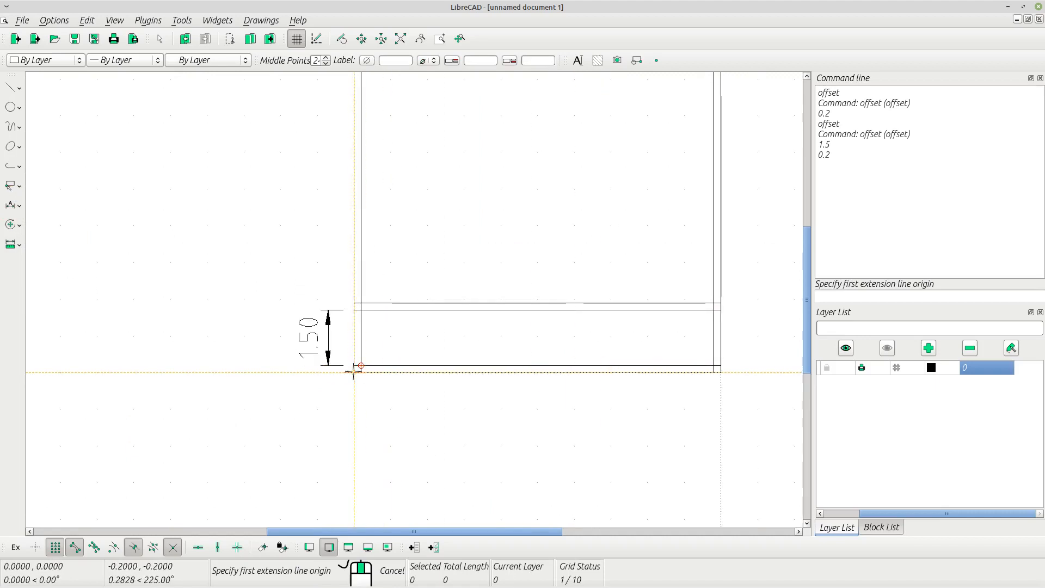
click(354, 372)
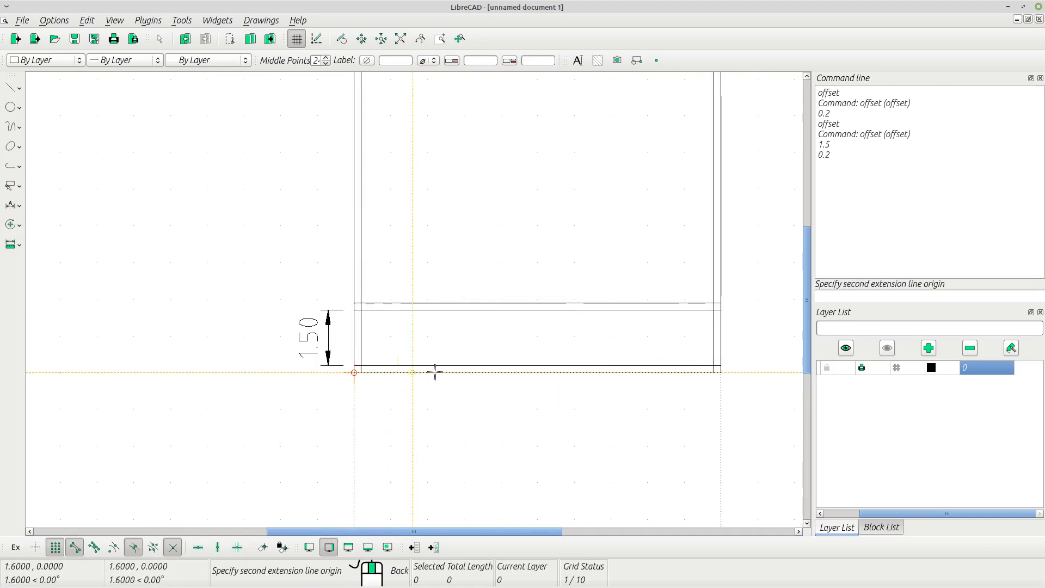
click(722, 372)
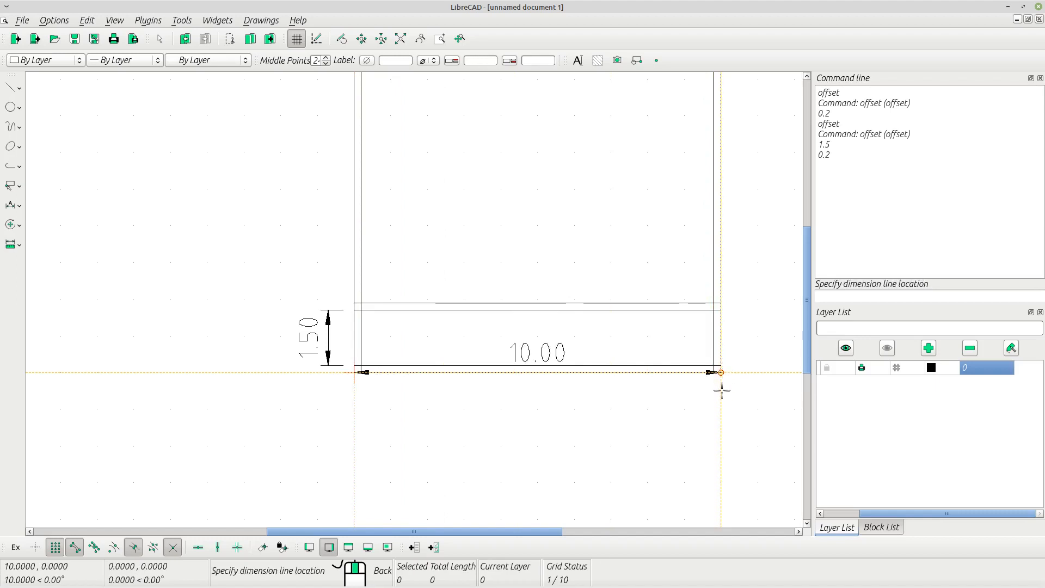
click(711, 434)
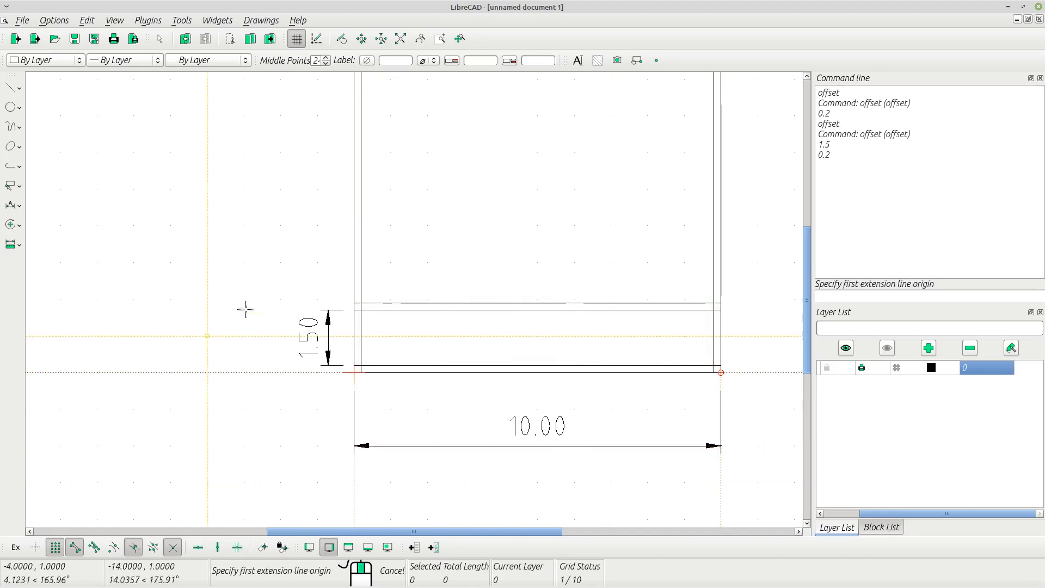
scroll(276, 301, down, 4)
scroll(280, 297, down, 2)
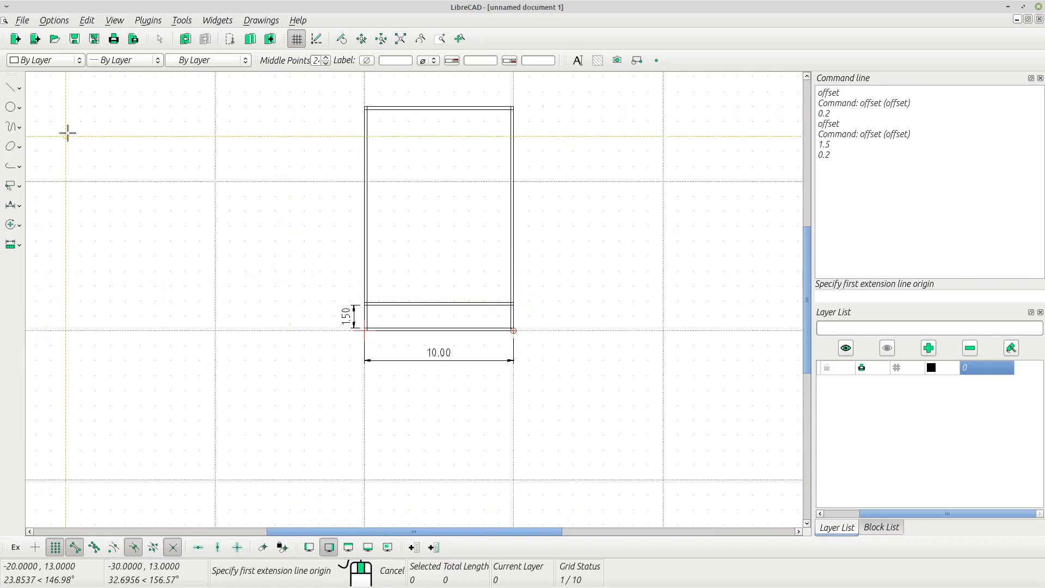
key(Escape)
key(Escape)
key(Escape)
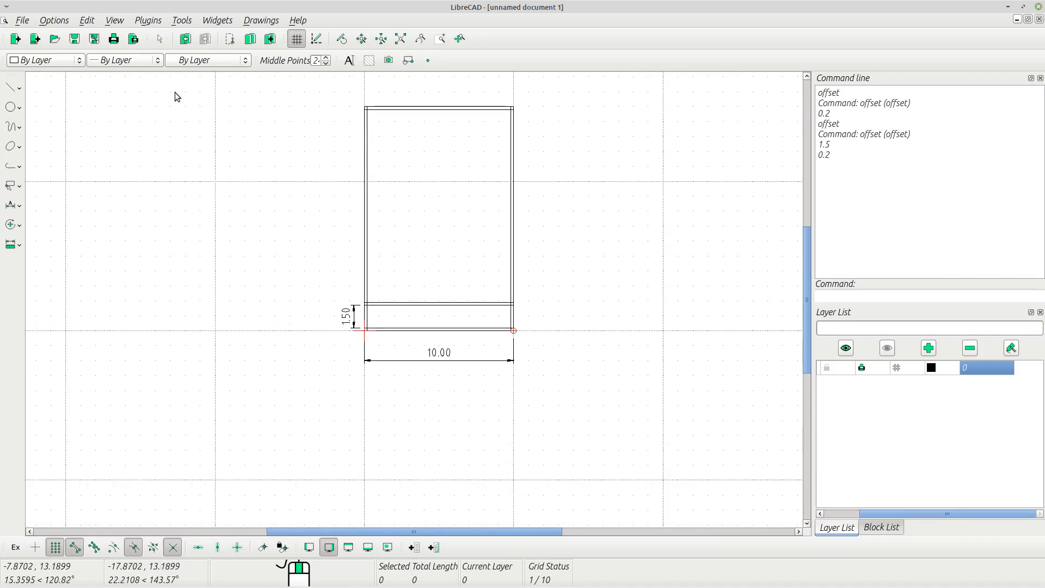
scroll(453, 119, up, 1)
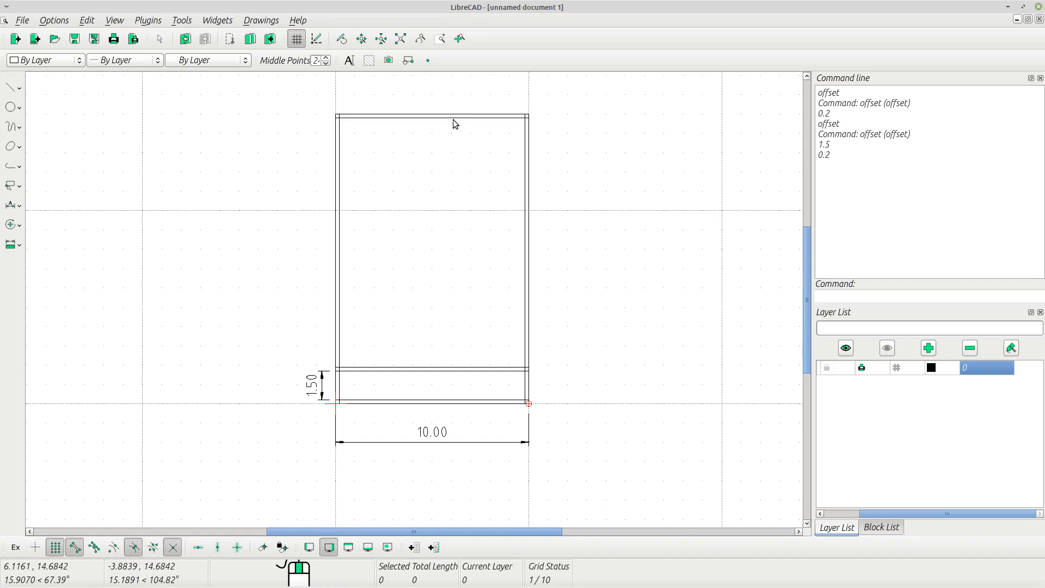
scroll(453, 125, up, 1)
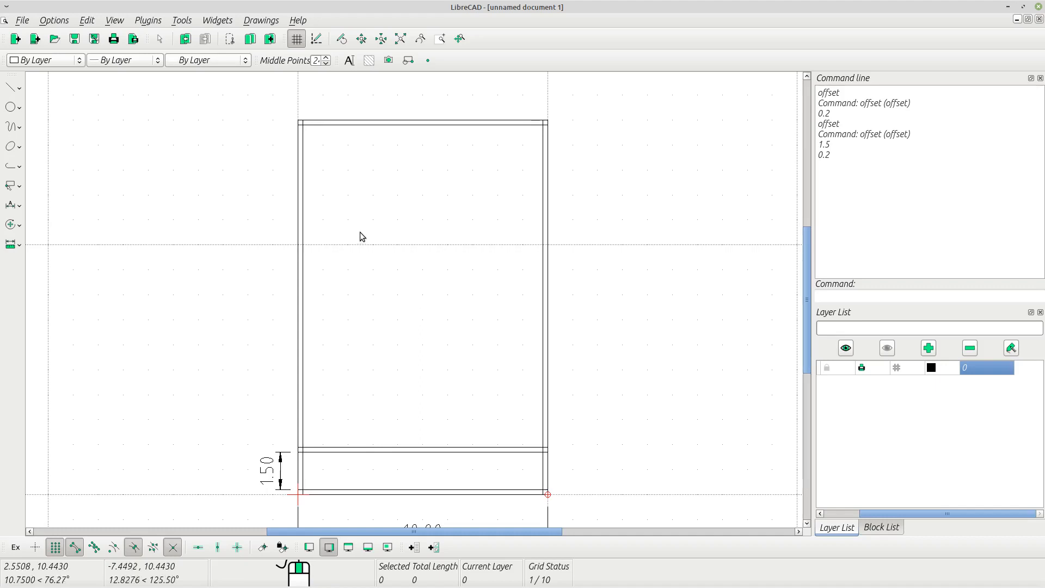
click(53, 21)
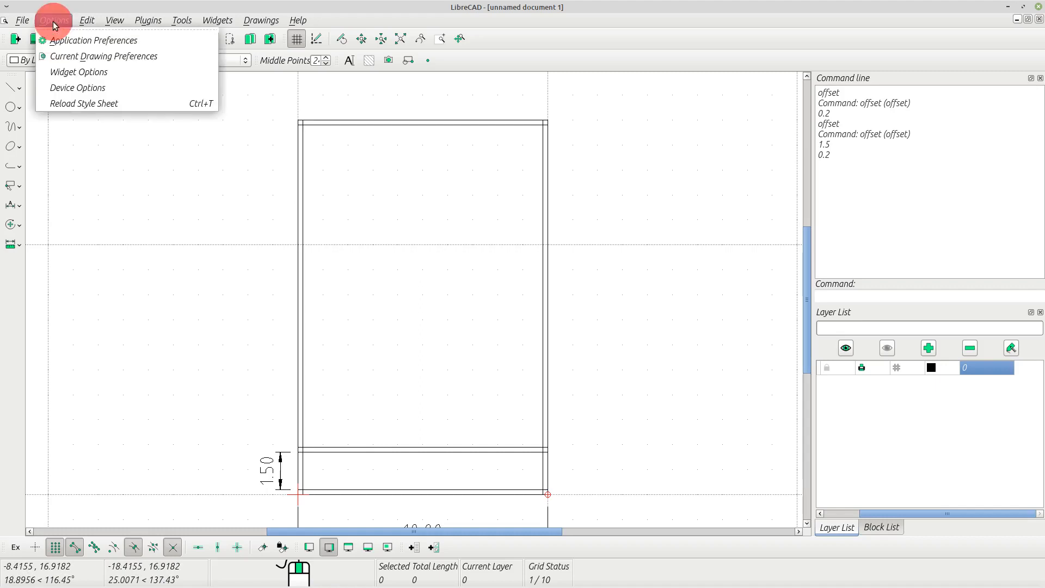
click(107, 1)
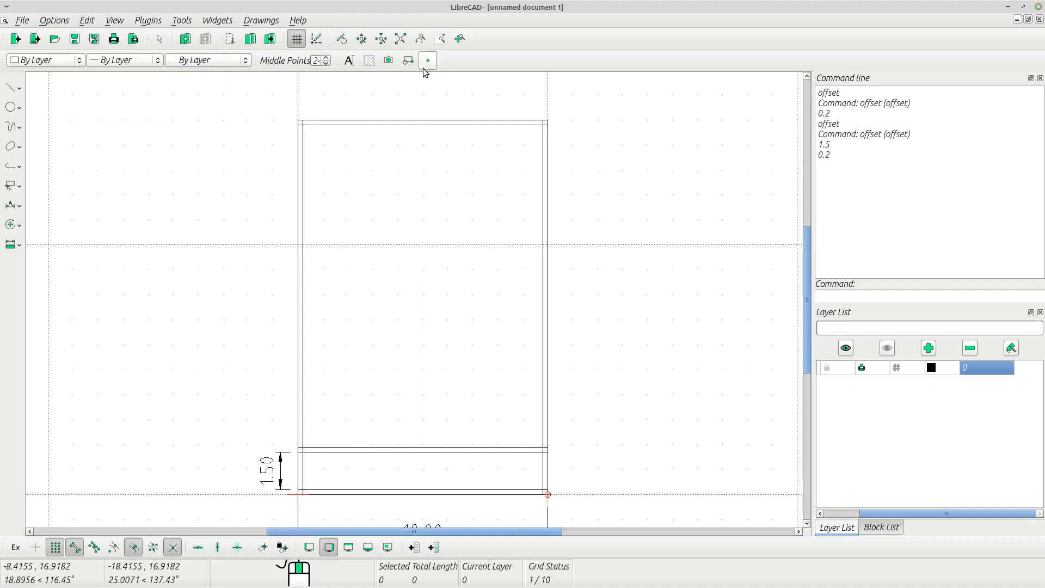
Offset the left wall's inner line 2 m toward the inside of the rectangle.
click(852, 298)
text(offset)
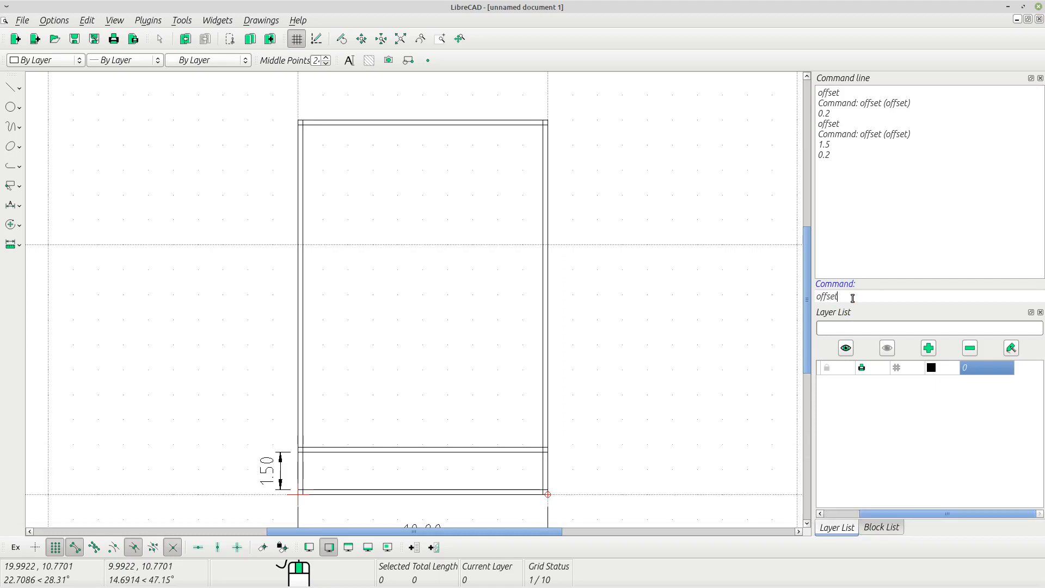
key(Return)
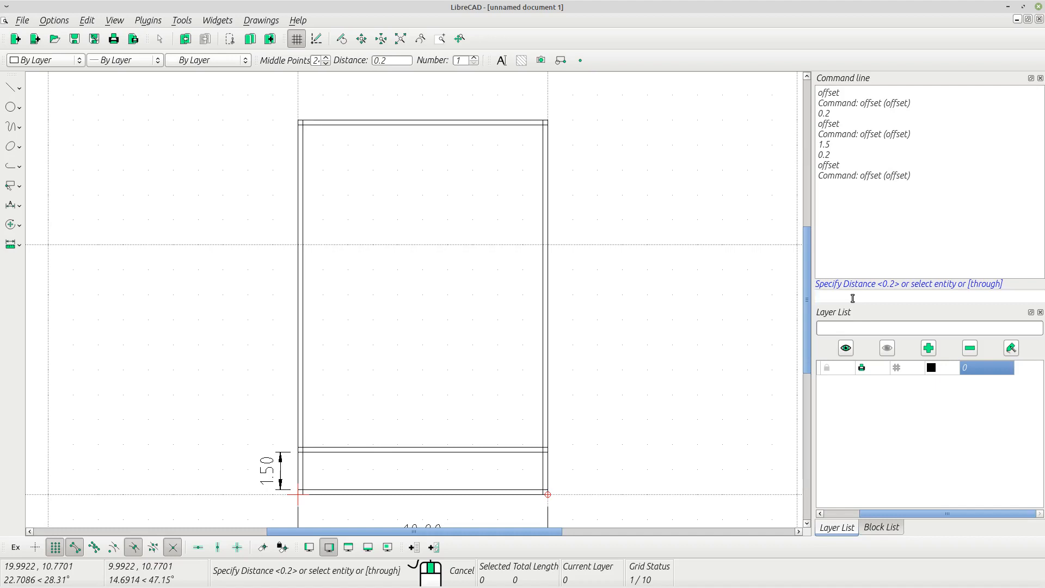
text(2)
key(Return)
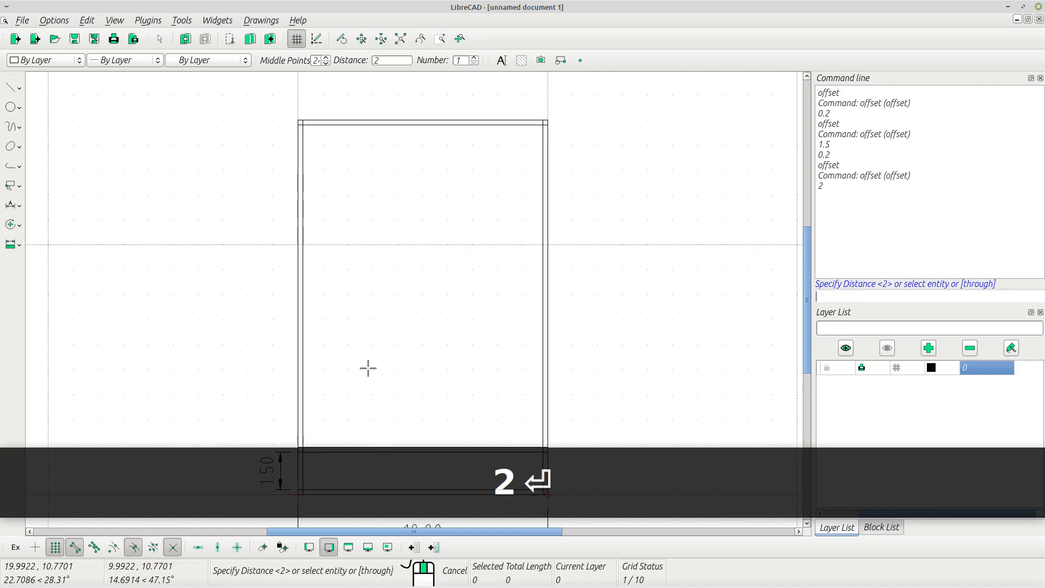
click(314, 356)
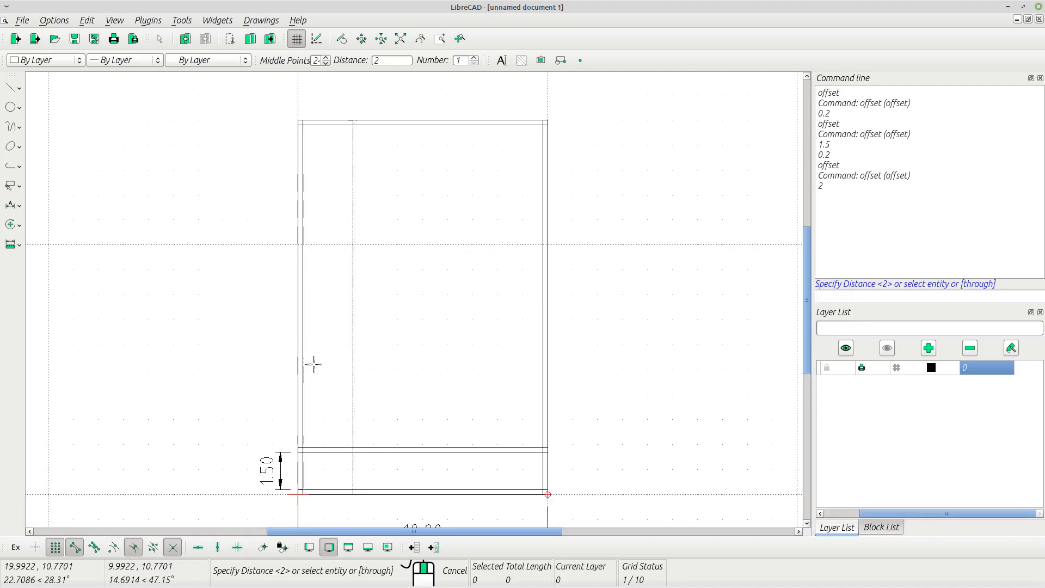
click(316, 367)
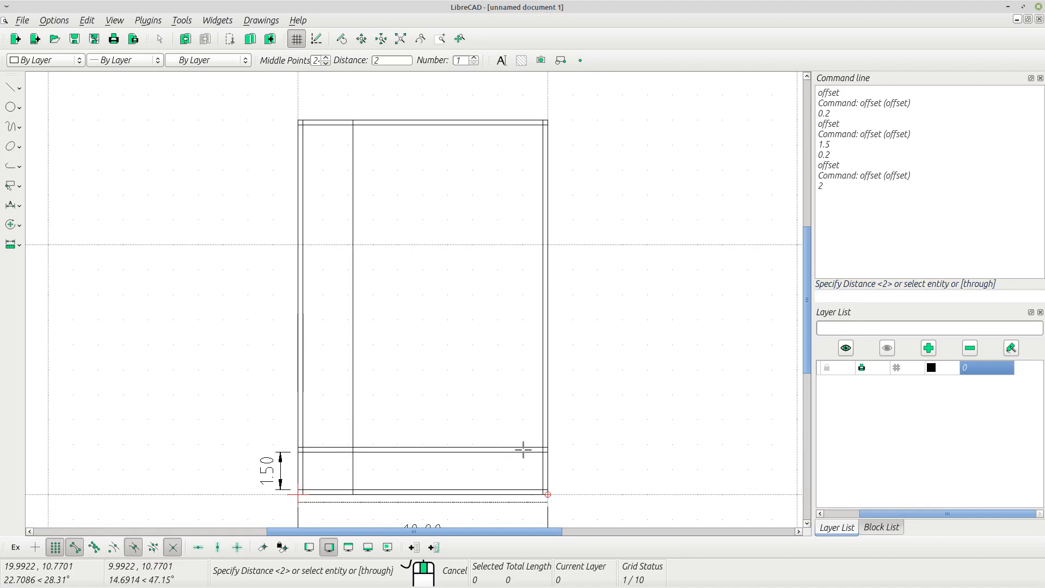
Offset the upper line of the lower horizontal partition 3 m upward.
click(913, 298)
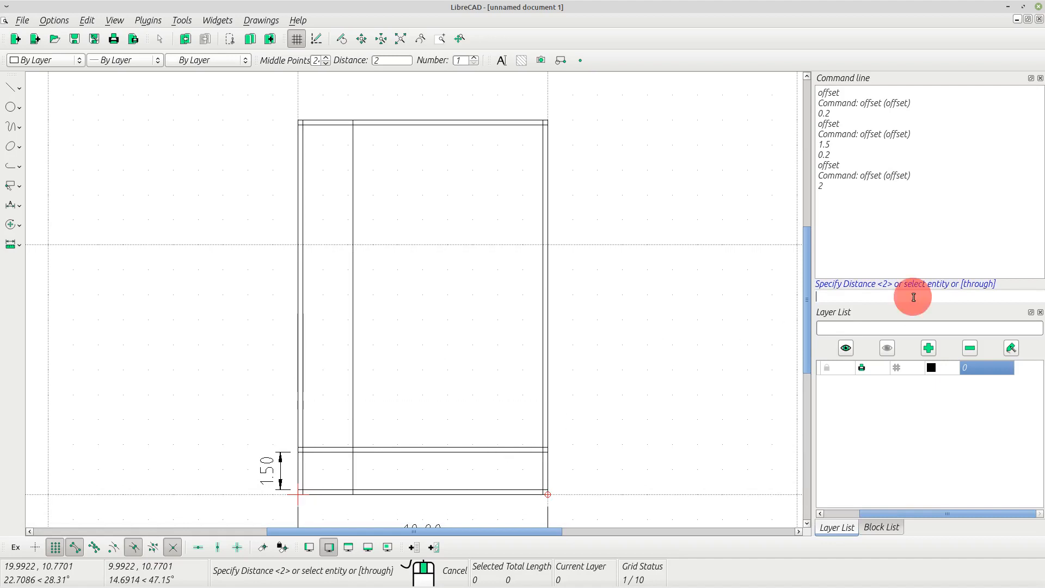
text(3)
key(Return)
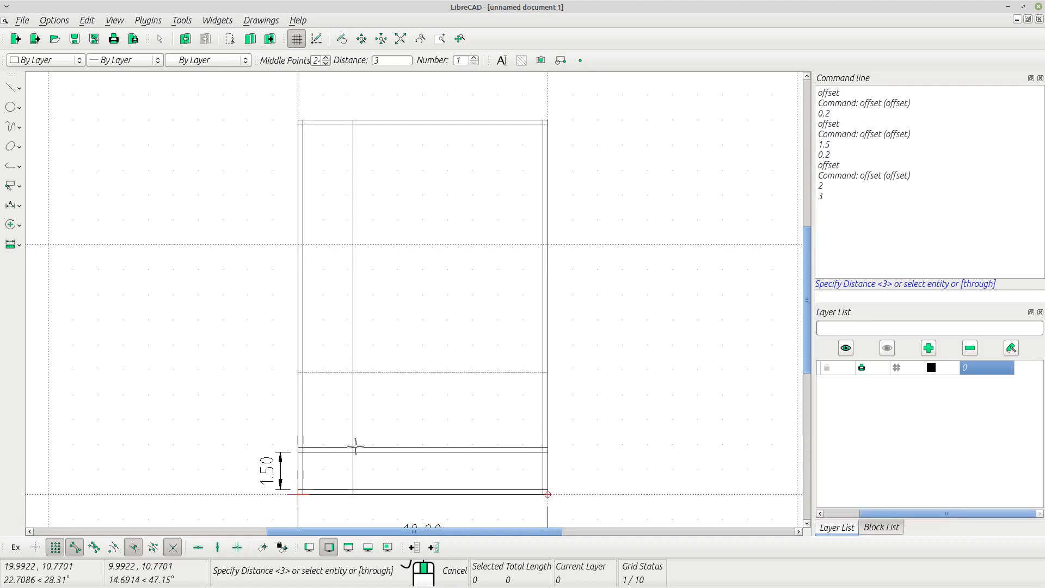
click(381, 430)
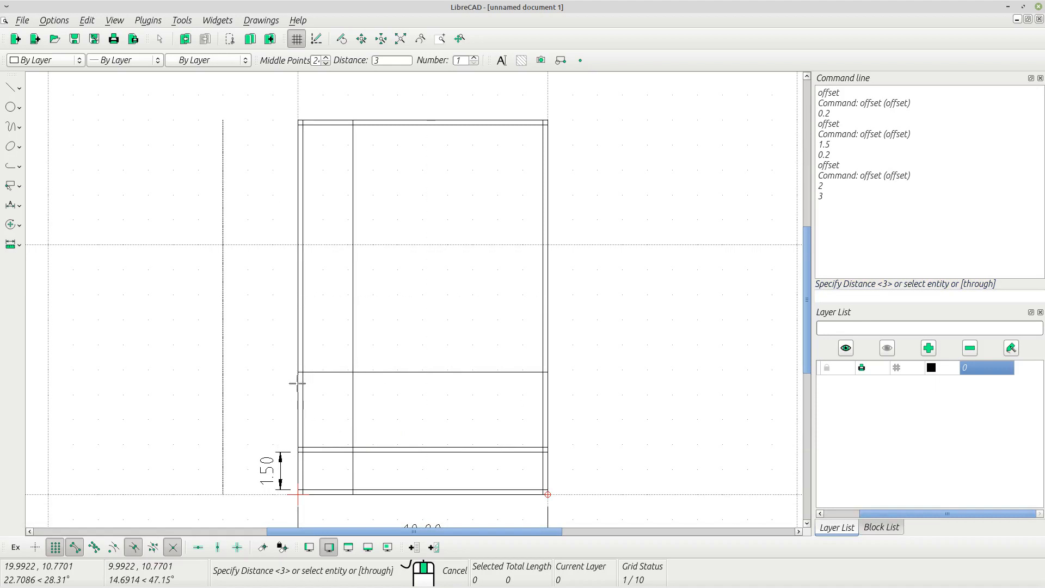
key(Escape)
key(Escape)
key(Escape)
Delete the single vertical and horizontal lines offset 2 m and 3 m inside the rectangle.
scroll(309, 398, down, 1)
scroll(308, 424, up, 4)
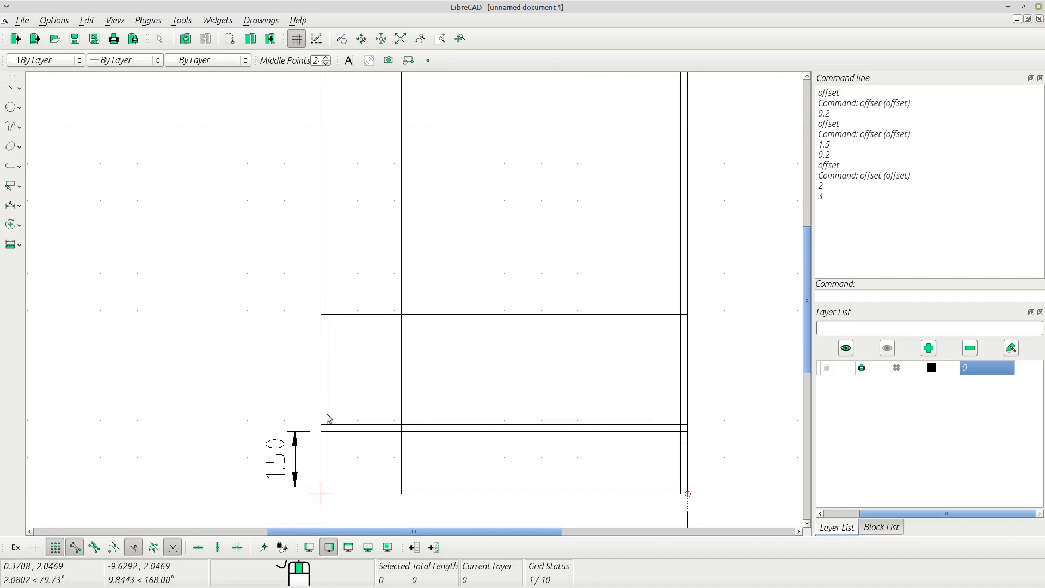
drag(452, 352, 386, 291)
key(Delete)
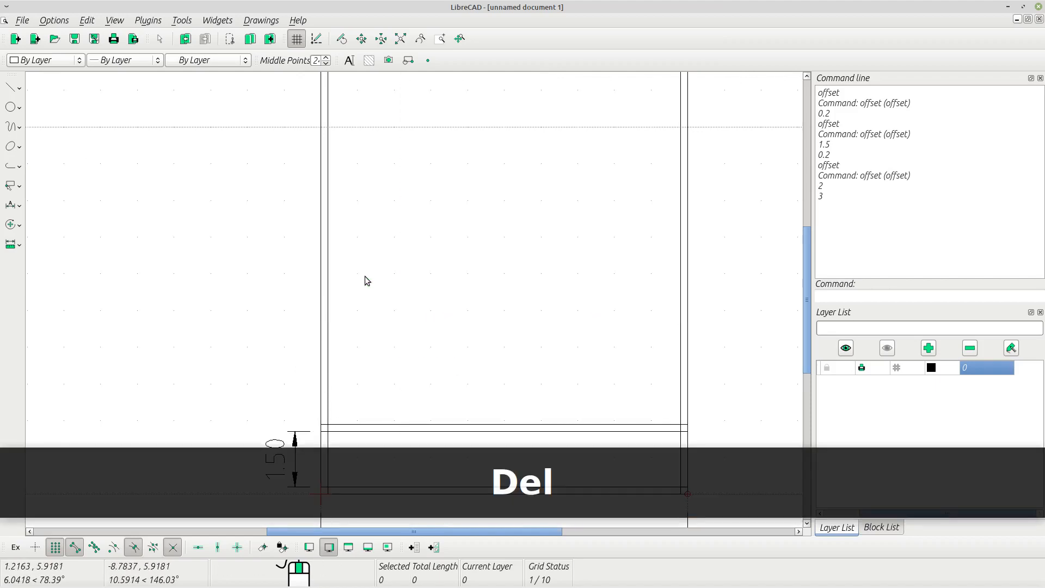
Offset the left wall's inner line 4 m to the right to start a vertical partition.
click(865, 299)
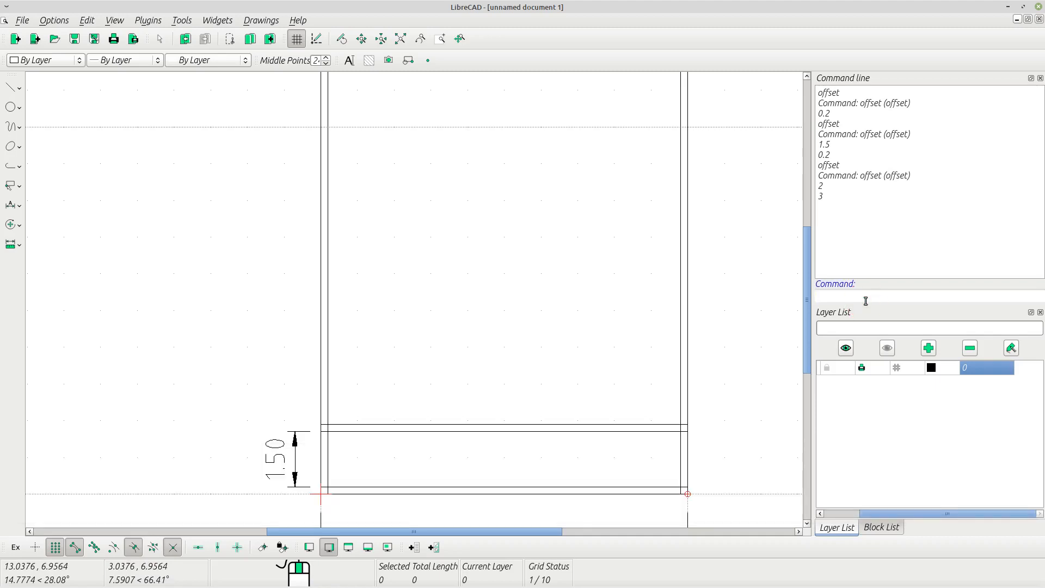
text(offset)
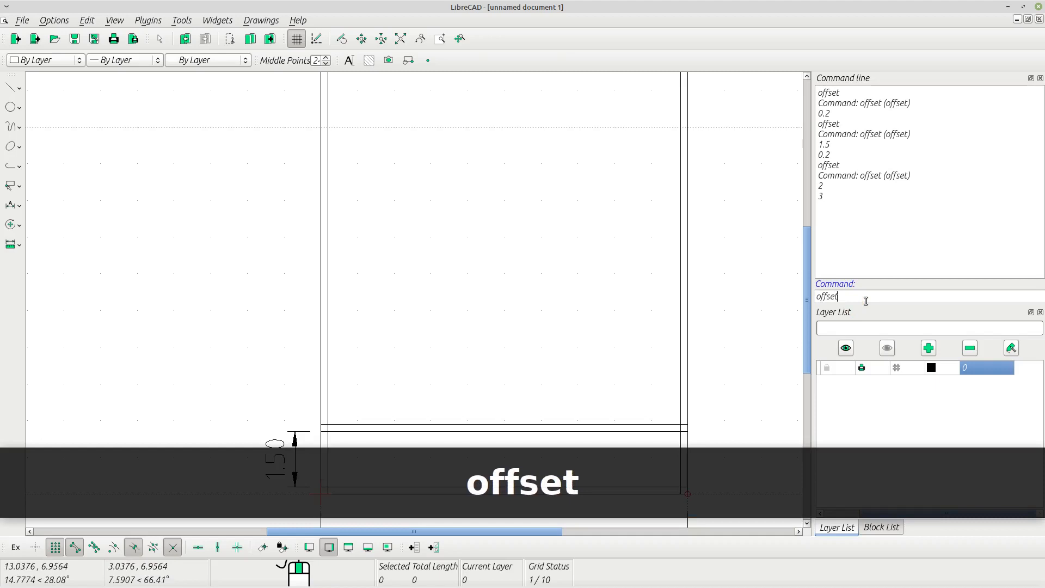
key(Return)
click(865, 301)
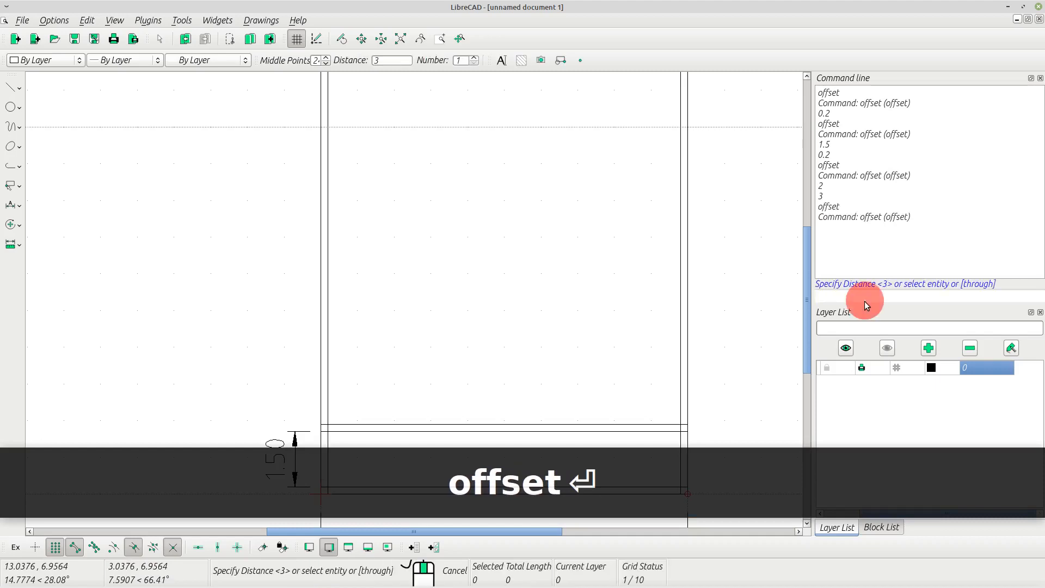
text(4)
key(Return)
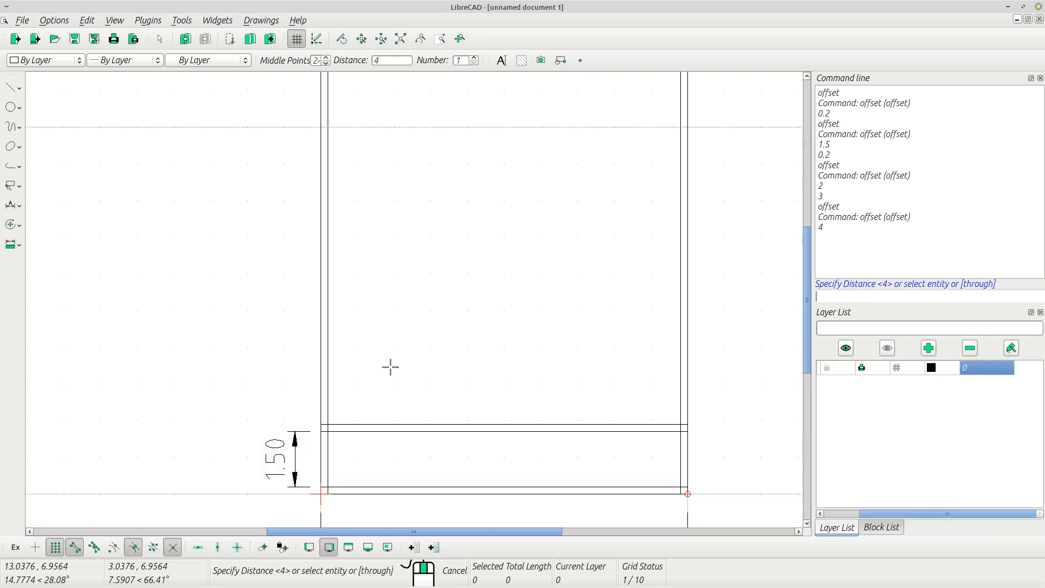
click(345, 301)
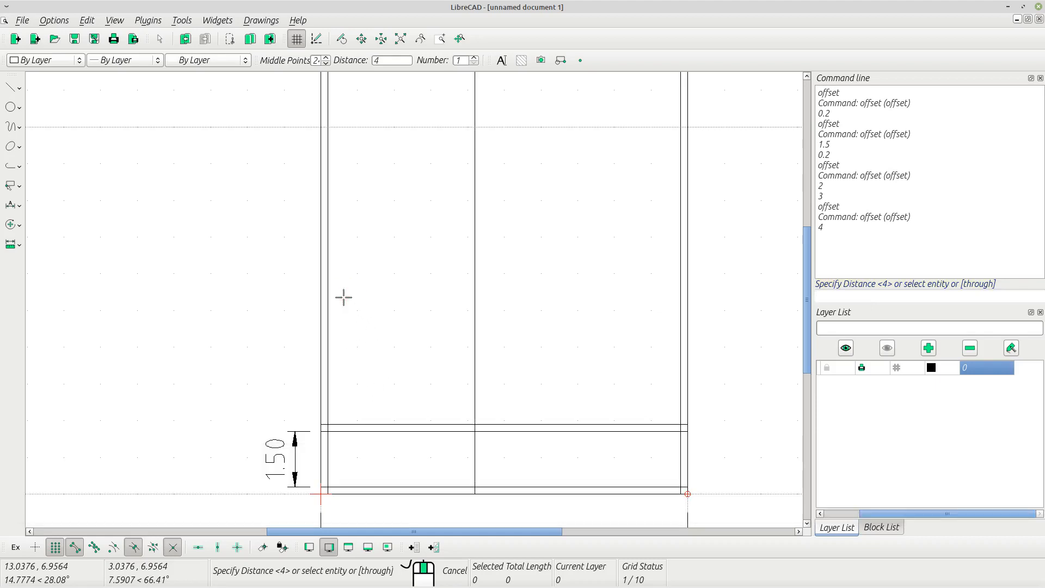
key(Escape)
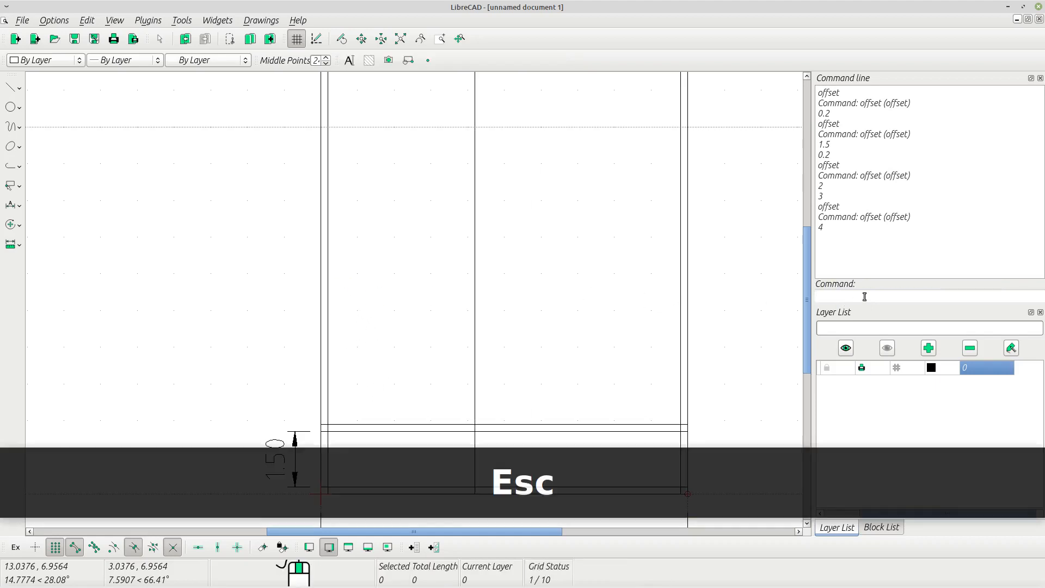
Offset the upper line of the lower horizontal partition 5 m upward to start a second horizontal partition.
click(864, 297)
text(o)
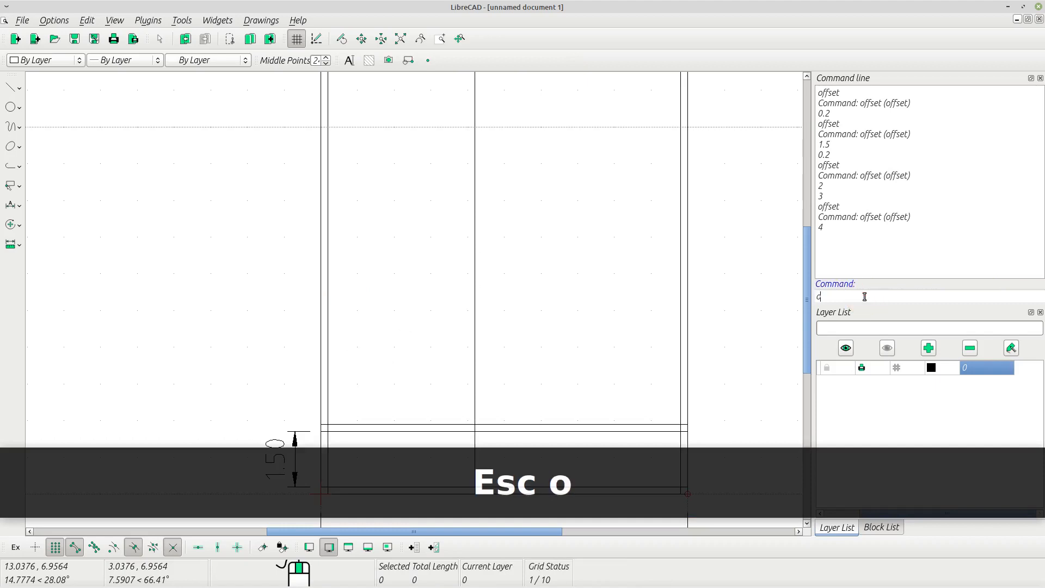
text(ffset)
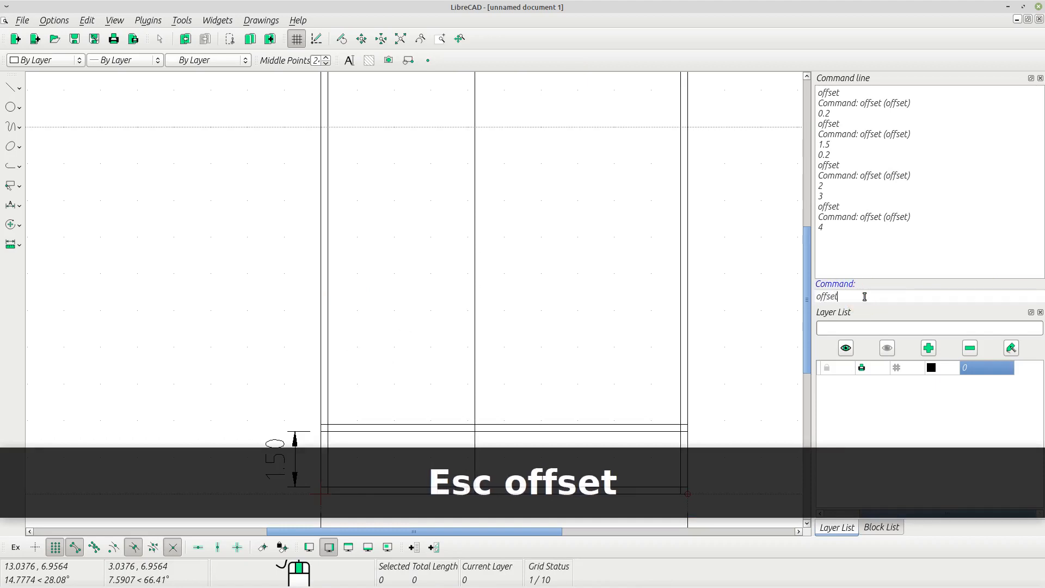
key(Return)
text(5)
key(Return)
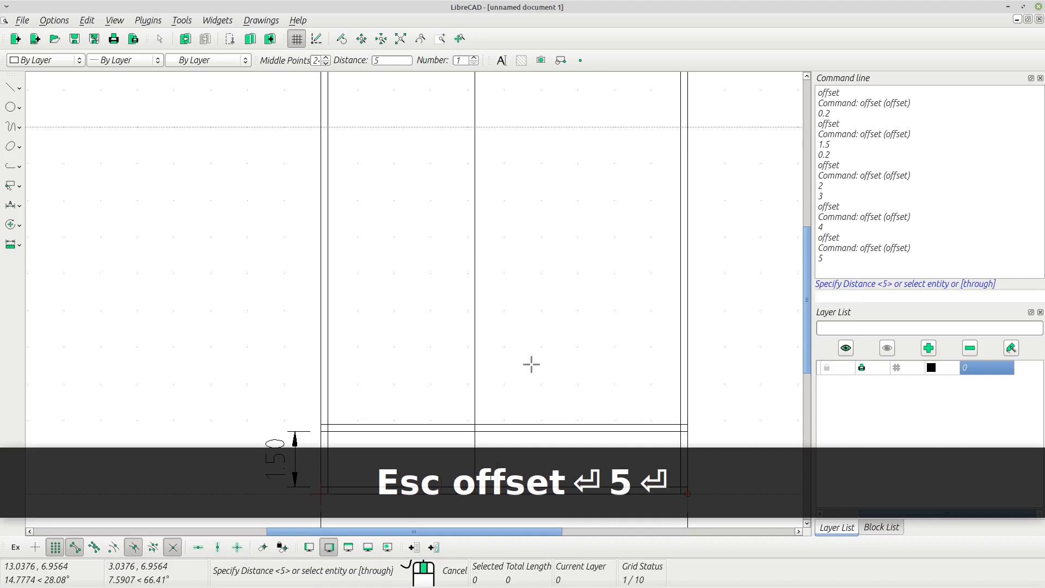
click(527, 405)
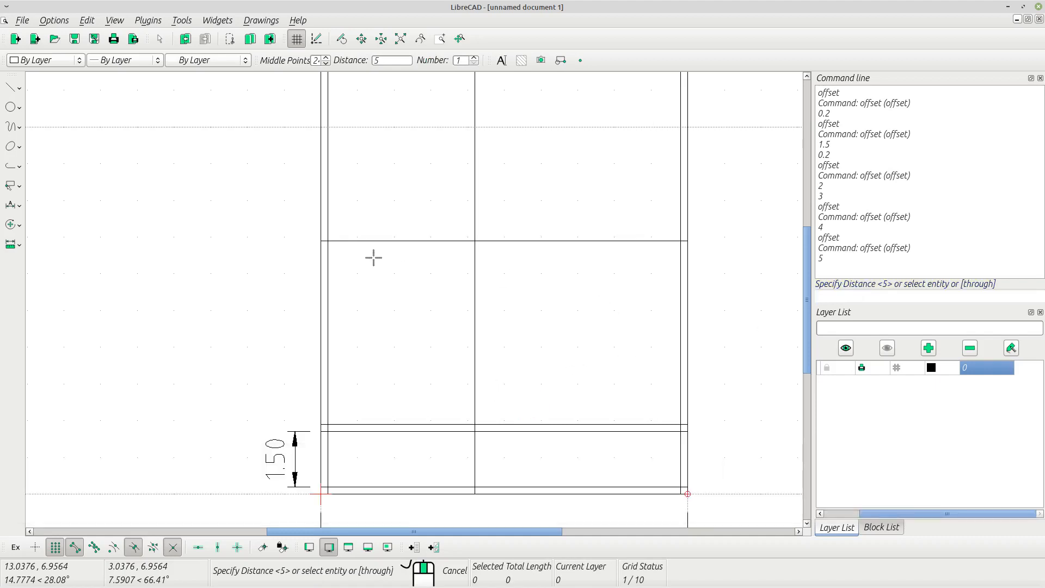
key(Escape)
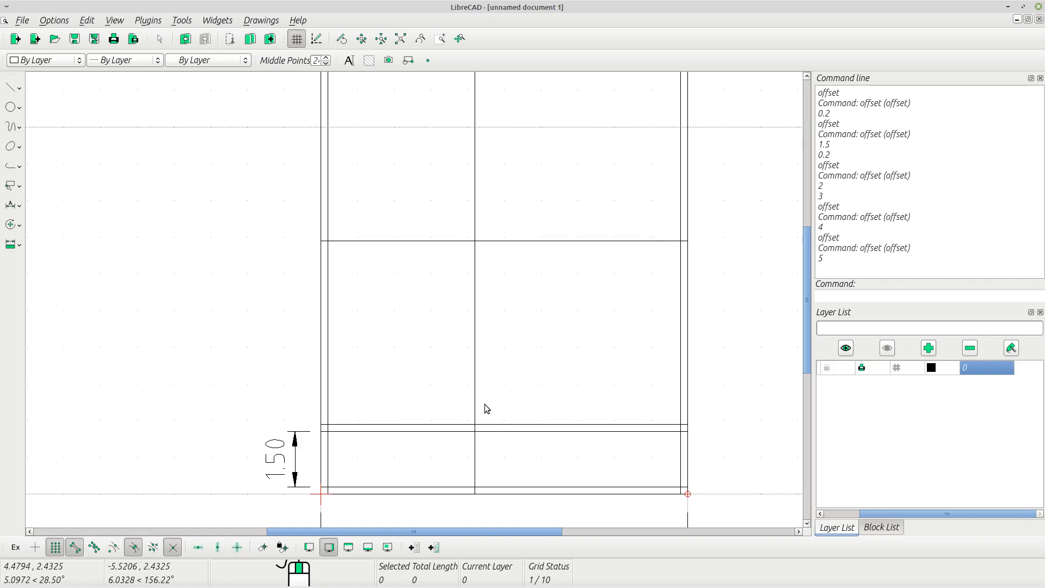
Offset the new vertical line 0.2 m to the right and the new horizontal line 0.2 m upward to give both partitions thickness.
click(872, 290)
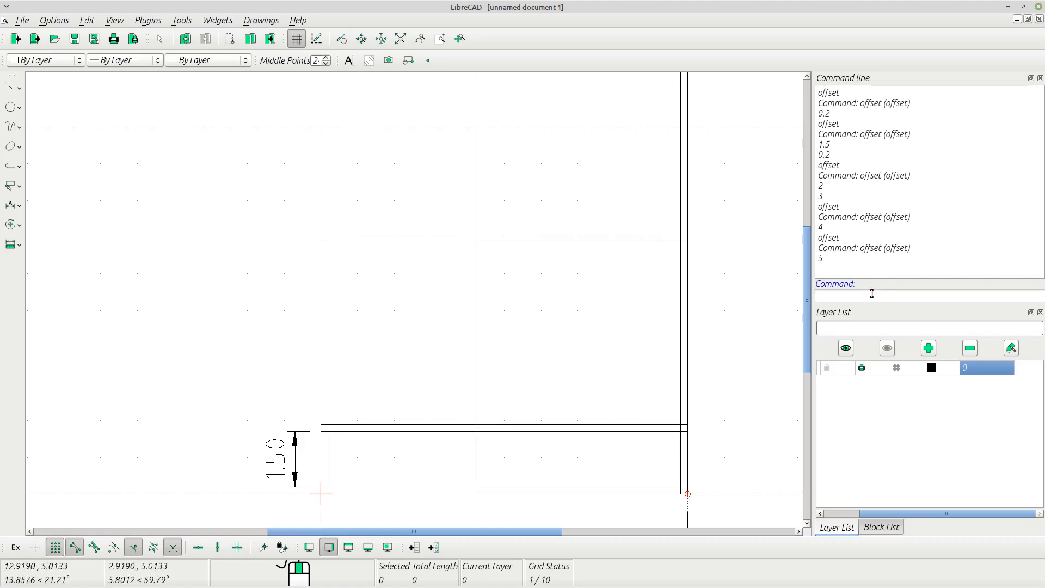
text(offset)
key(Return)
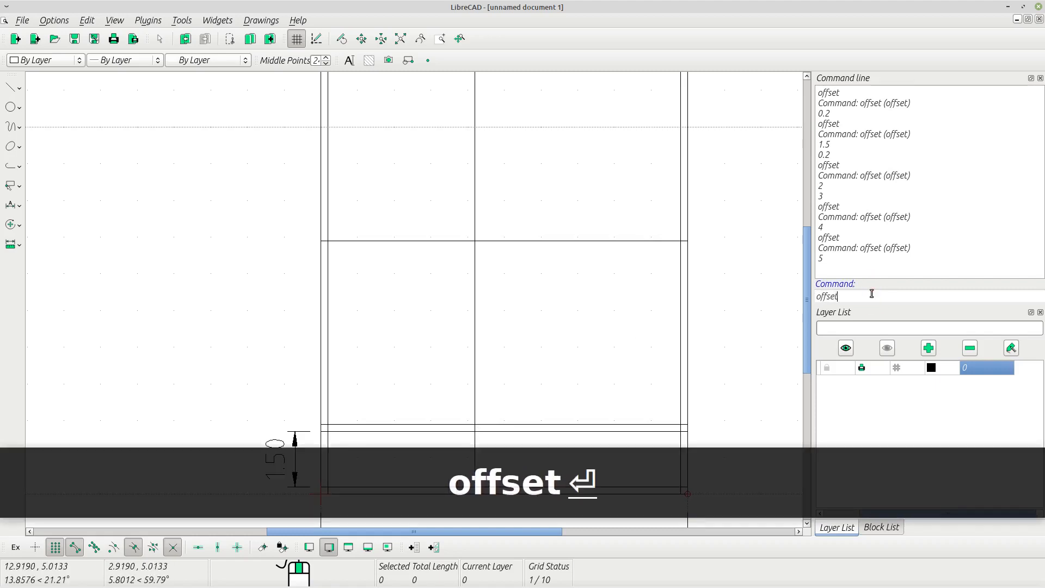
text(0.2)
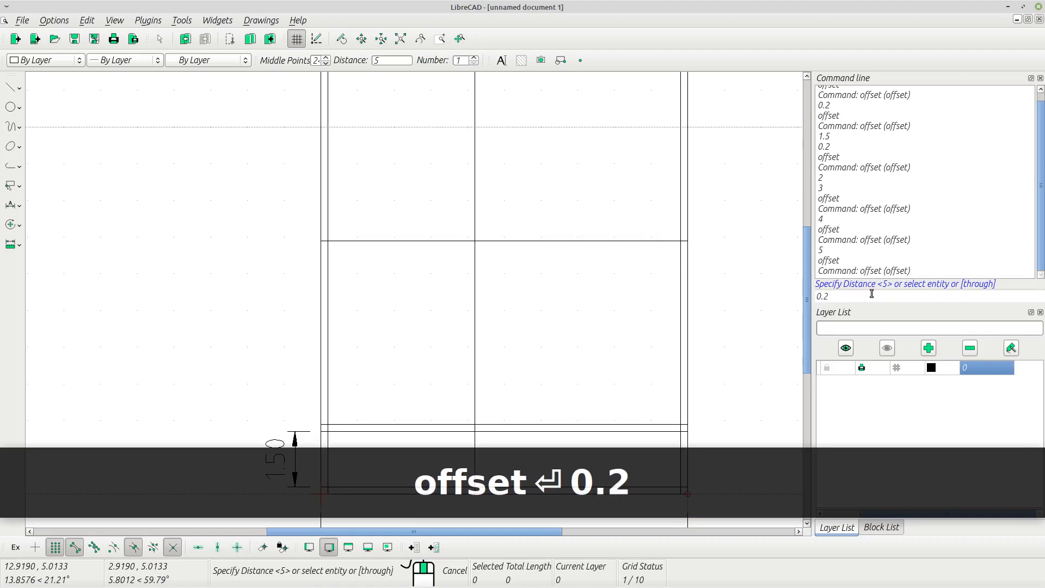
key(Return)
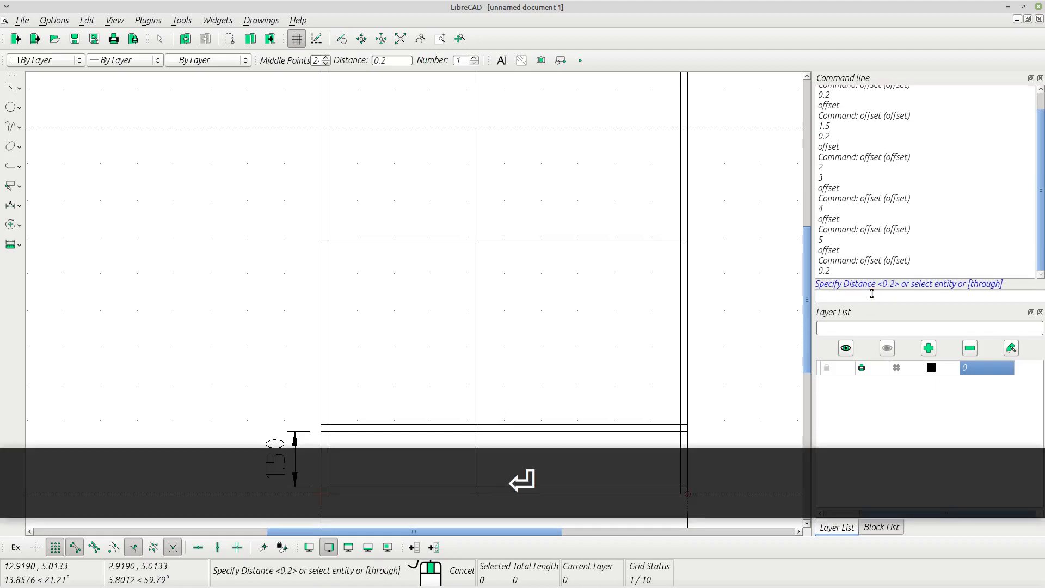
click(479, 286)
click(435, 231)
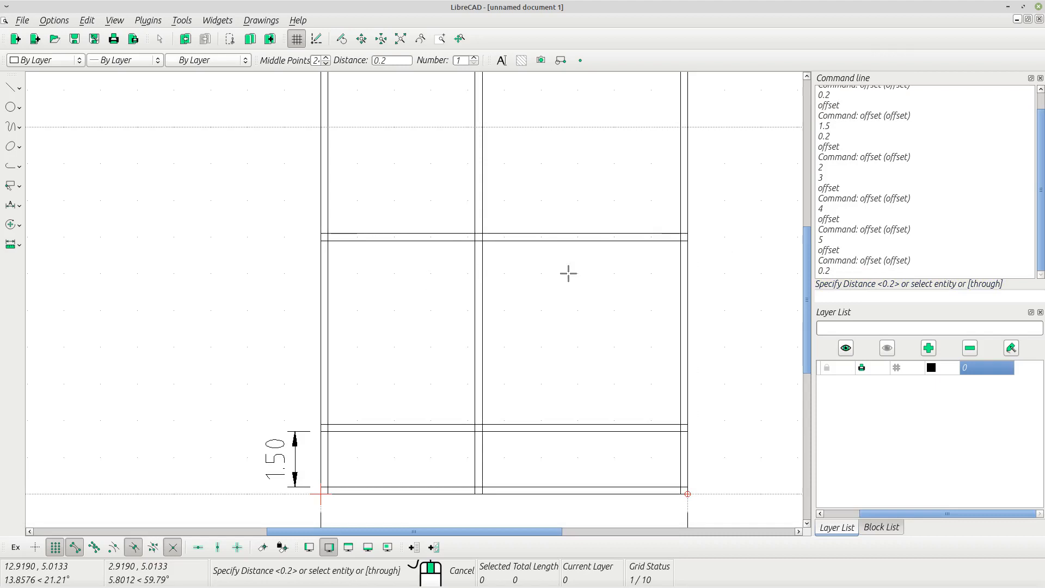
key(Escape)
key(Escape)
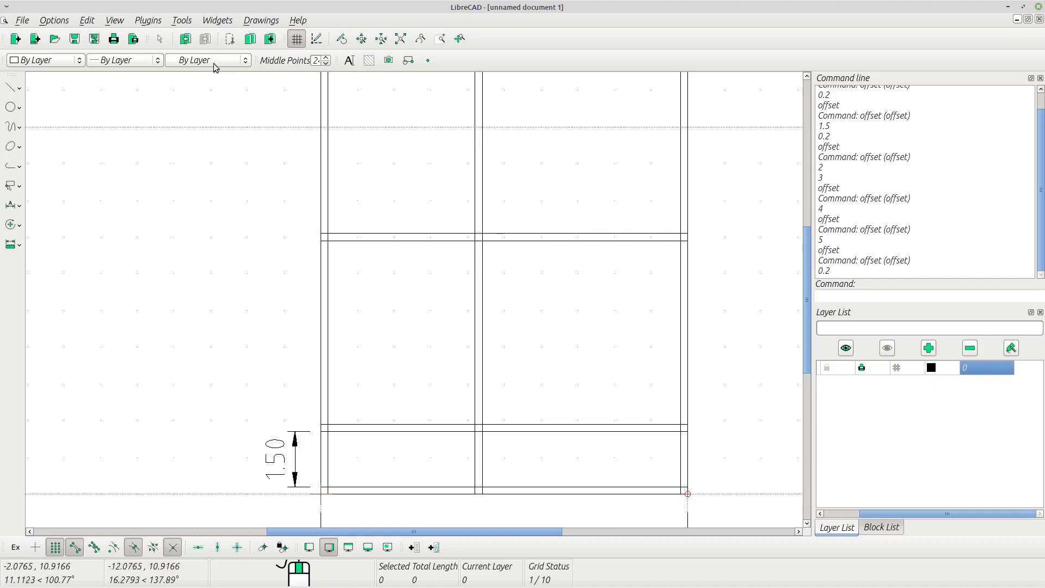
Divide the lower line of the upper horizontal partition at its intersection with the vertical partition's right-hand line.
click(176, 22)
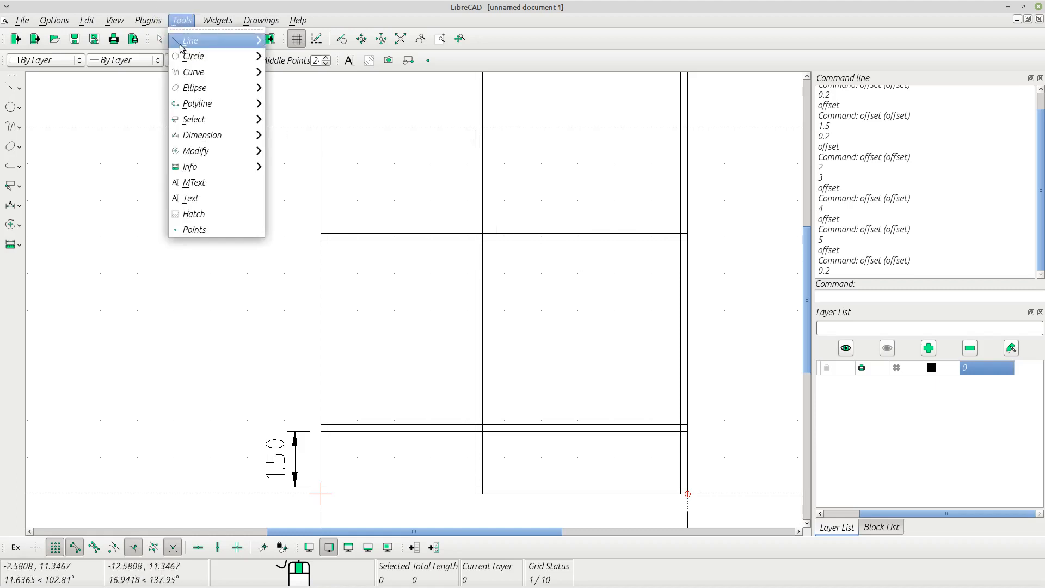
mouse_move(204, 152)
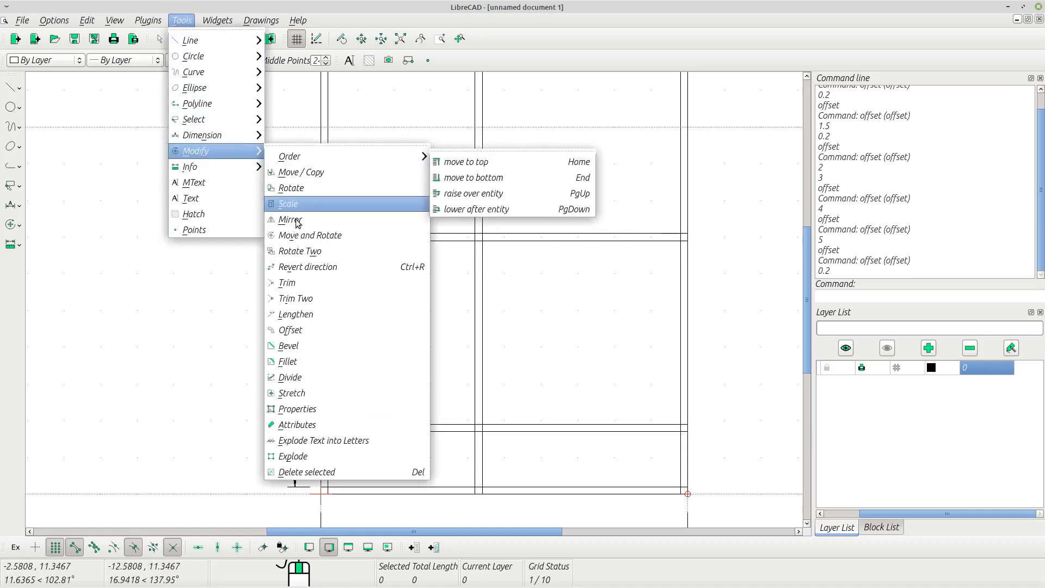
click(309, 380)
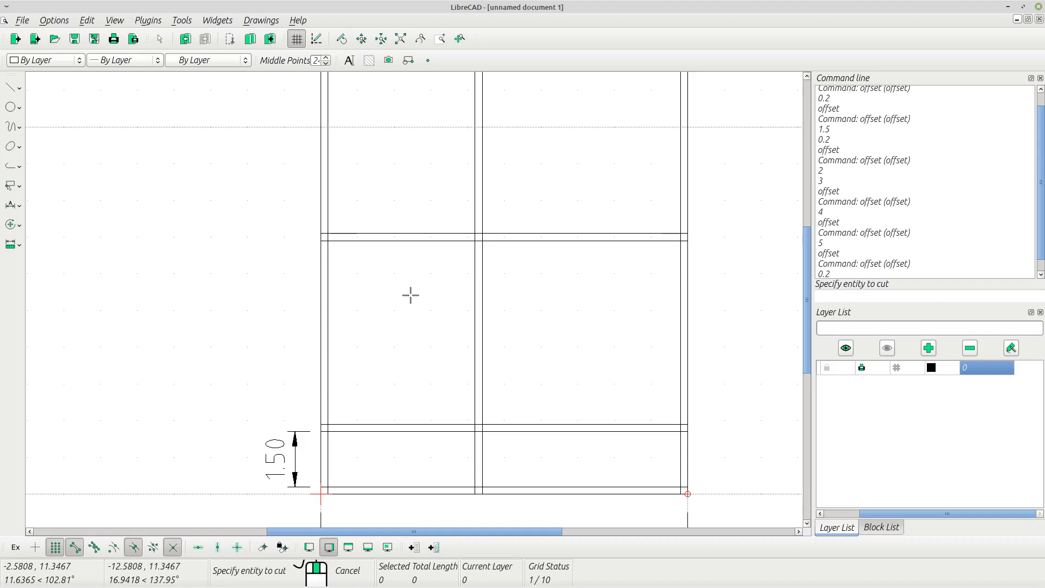
click(514, 241)
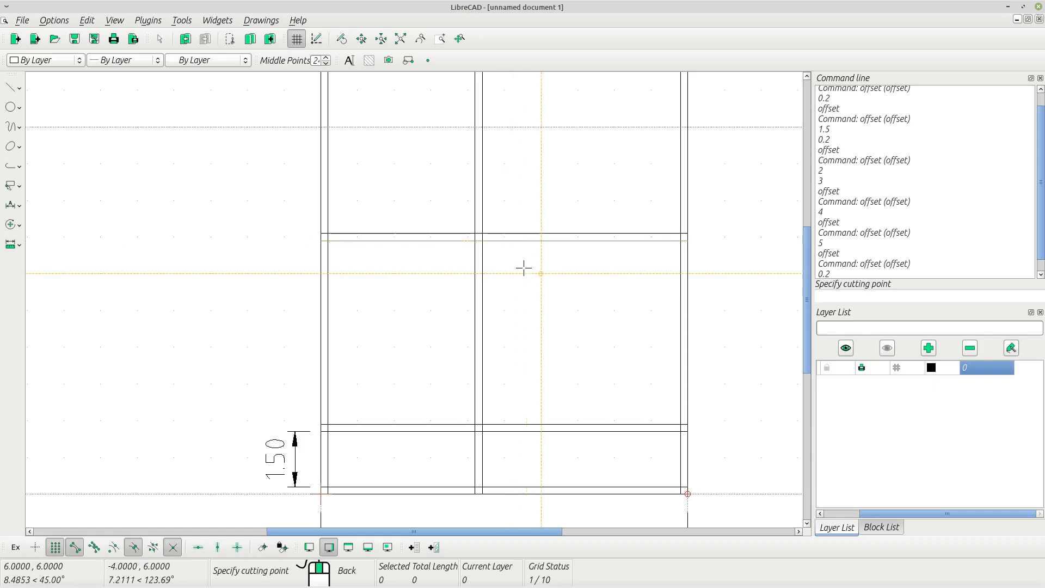
scroll(520, 274, up, 5)
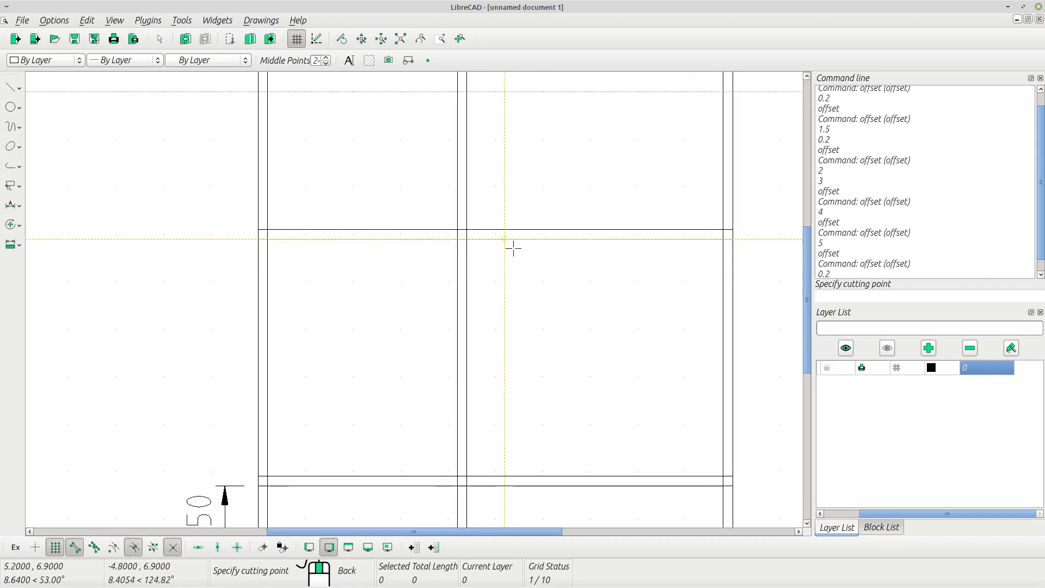
scroll(439, 240, up, 5)
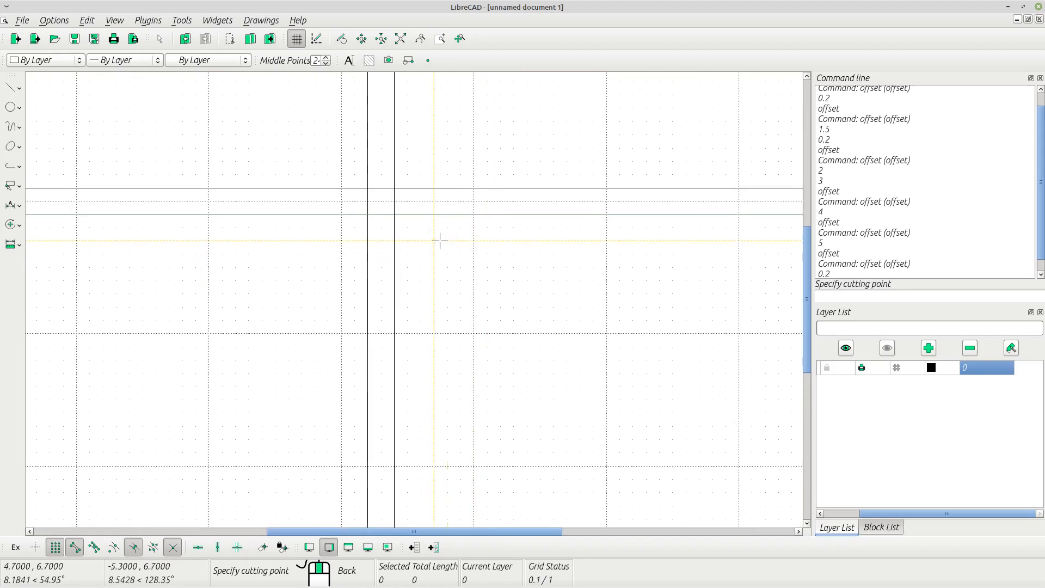
scroll(416, 229, down, 1)
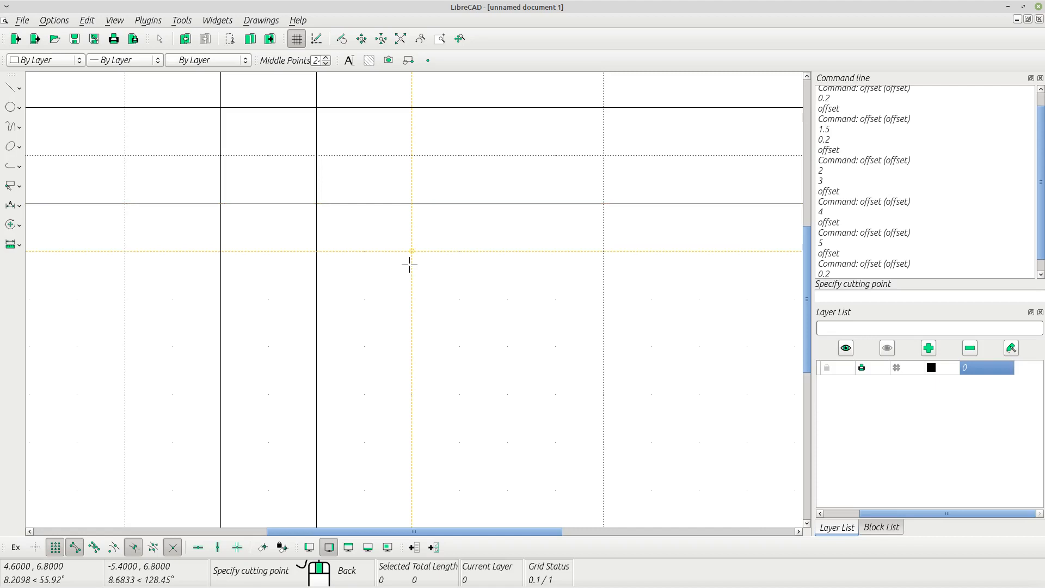
scroll(397, 267, down, 1)
scroll(398, 267, down, 3)
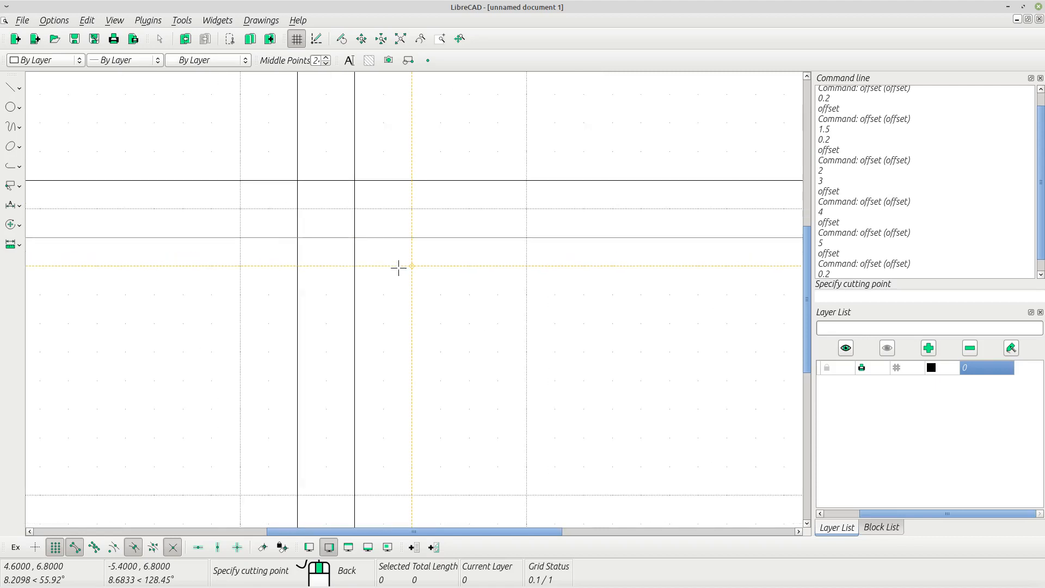
click(354, 237)
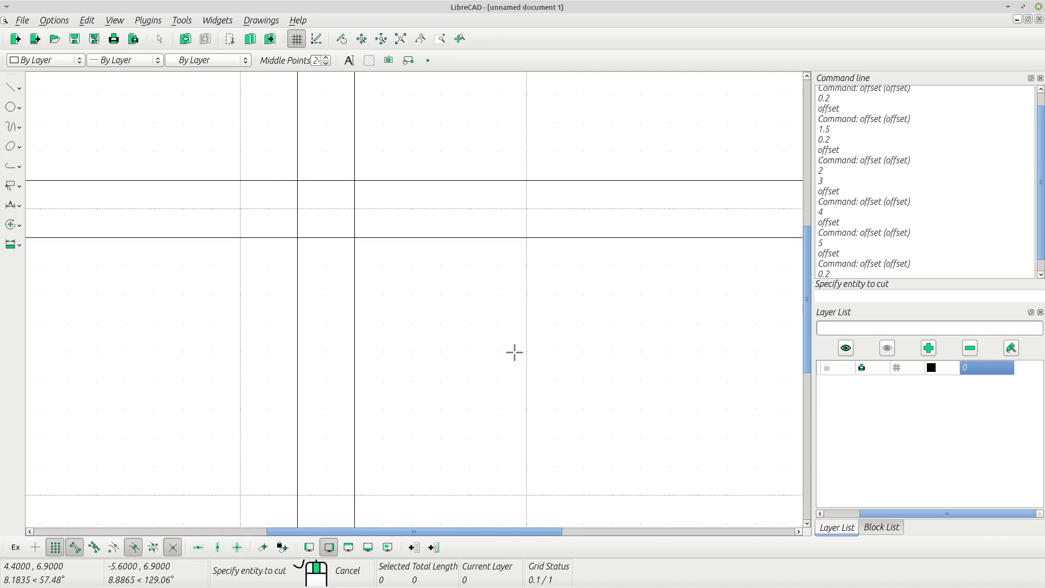
Delete the divided lower line's segment between the vertical partition and the right outer wall.
scroll(514, 352, down, 3)
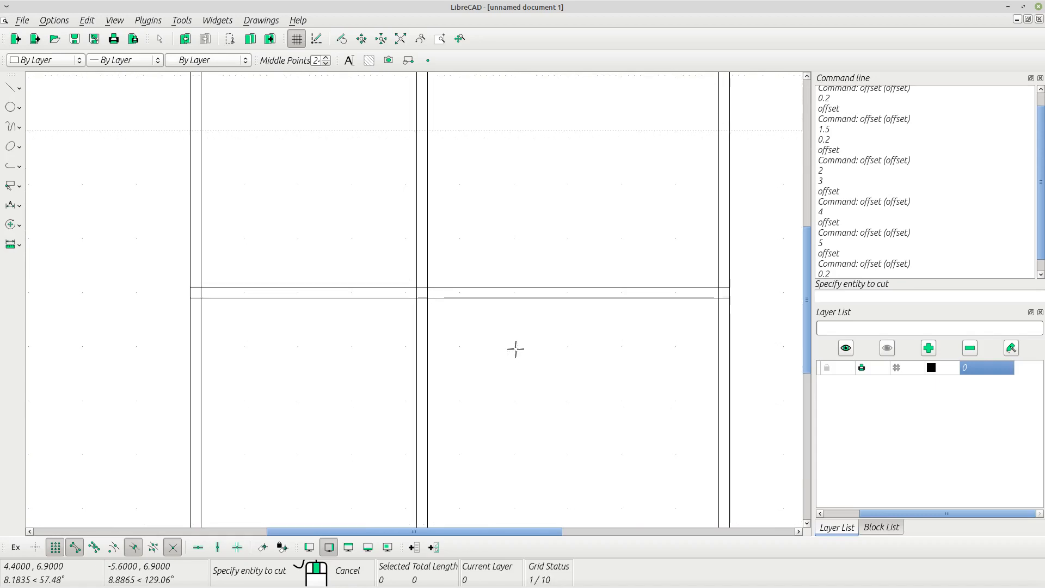
key(Escape)
key(Escape)
key(Escape)
key(Escape)
click(507, 320)
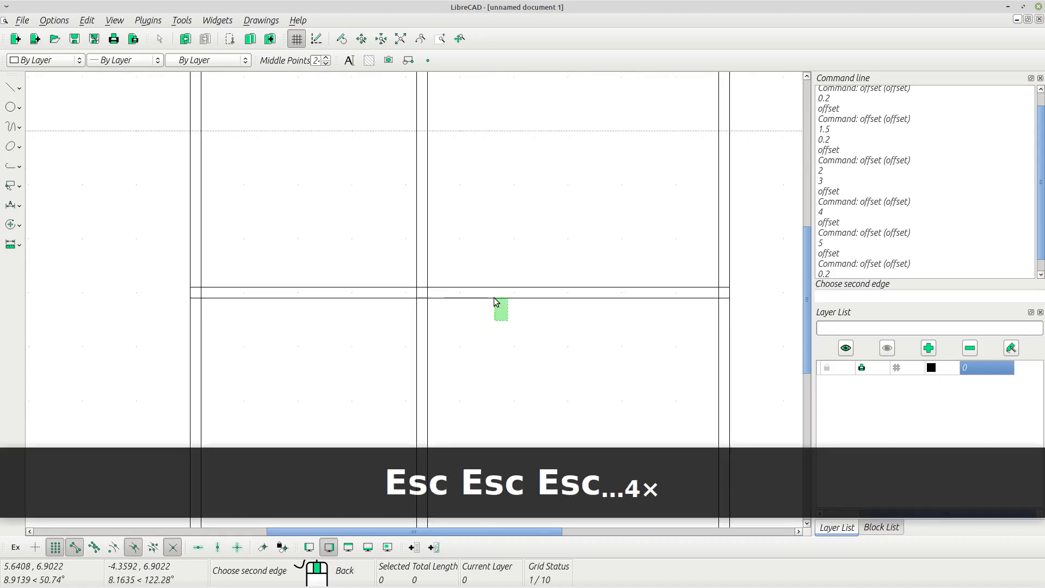
click(493, 298)
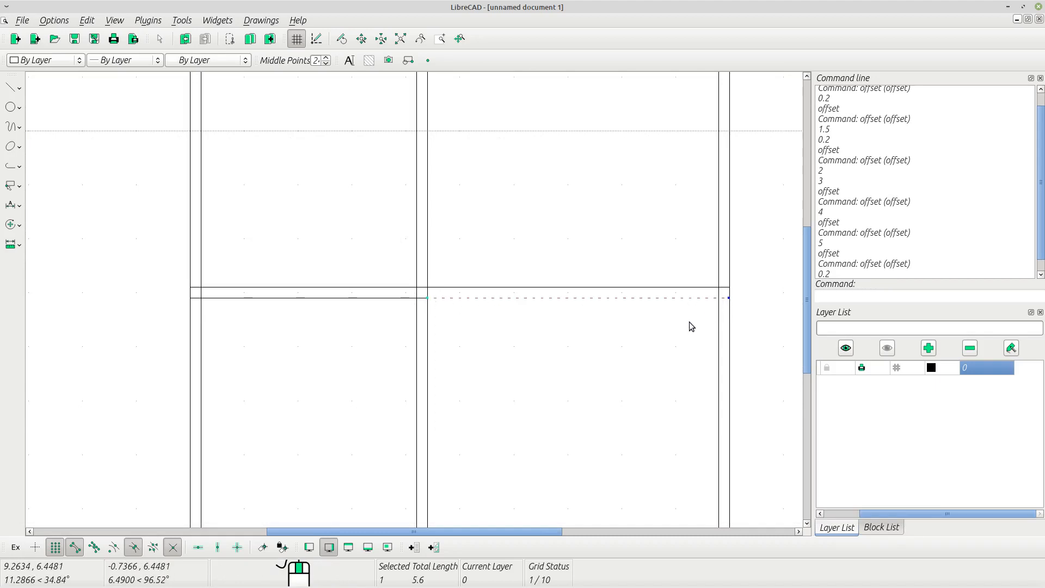
key(Delete)
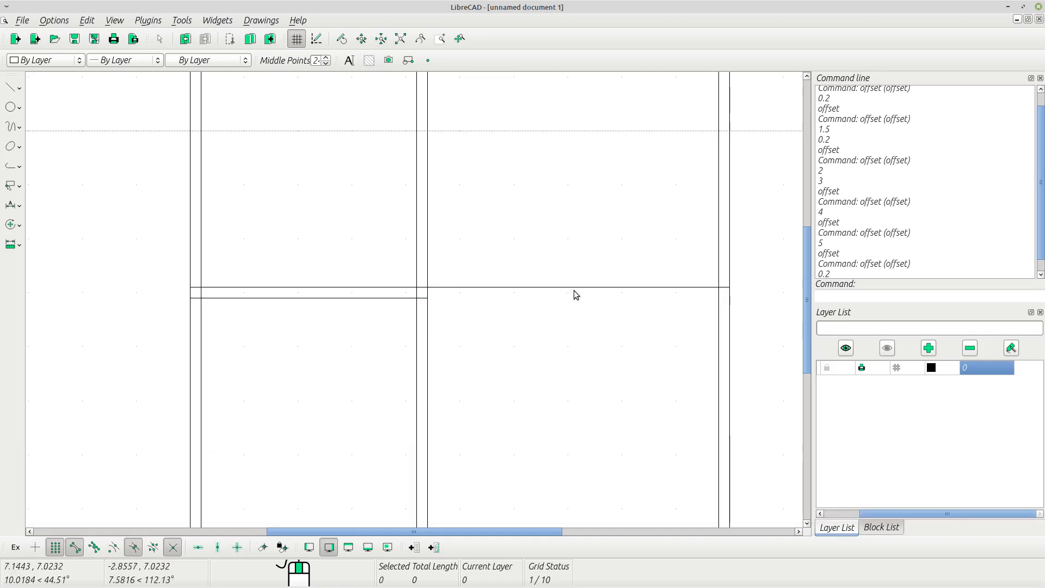
Divide the upper line of the upper horizontal partition where it crosses the vertical partition's right-hand line.
click(529, 288)
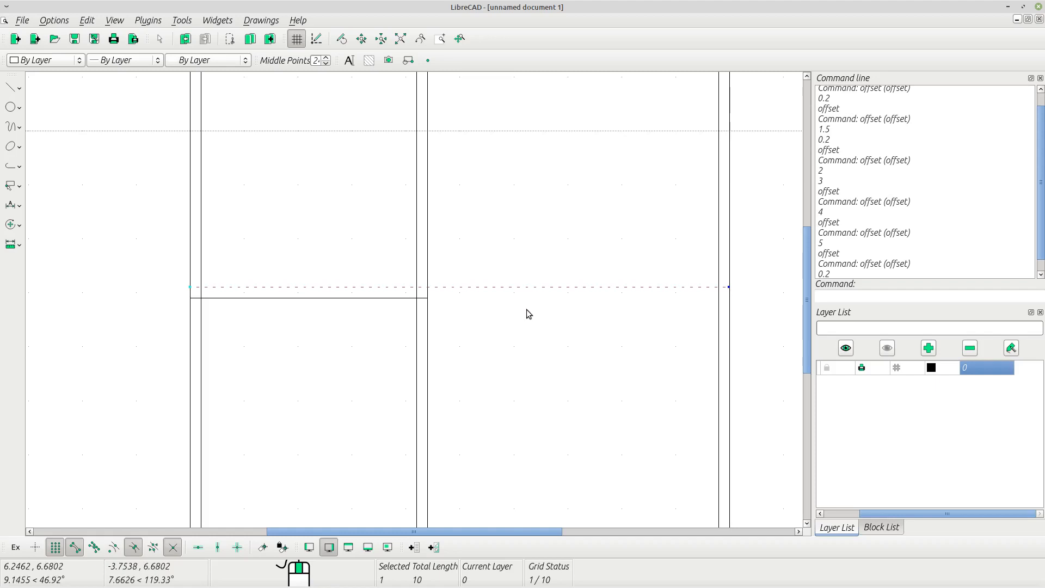
key(Escape)
key(Escape)
key(Escape)
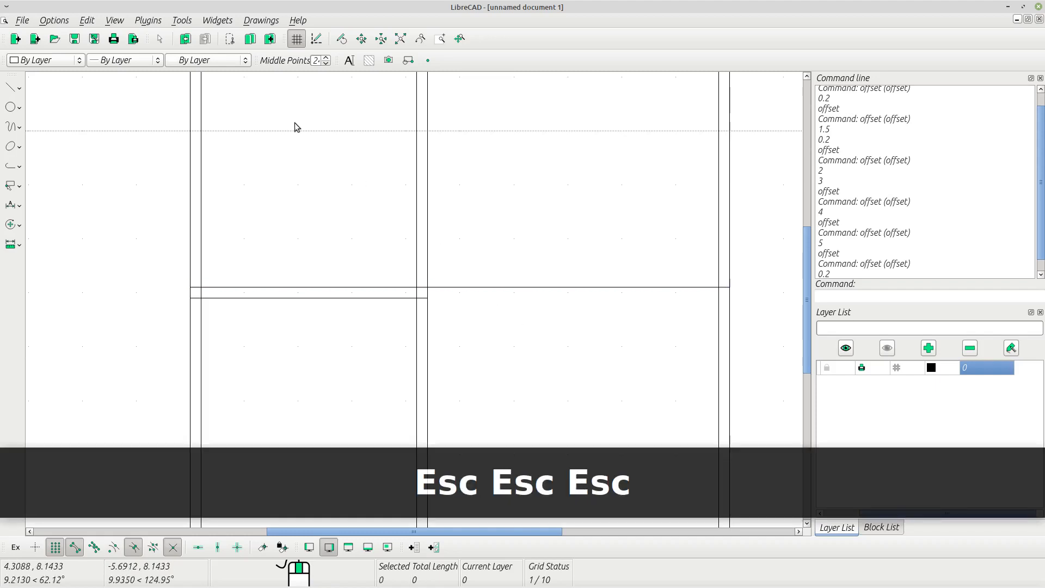
click(182, 20)
mouse_move(205, 151)
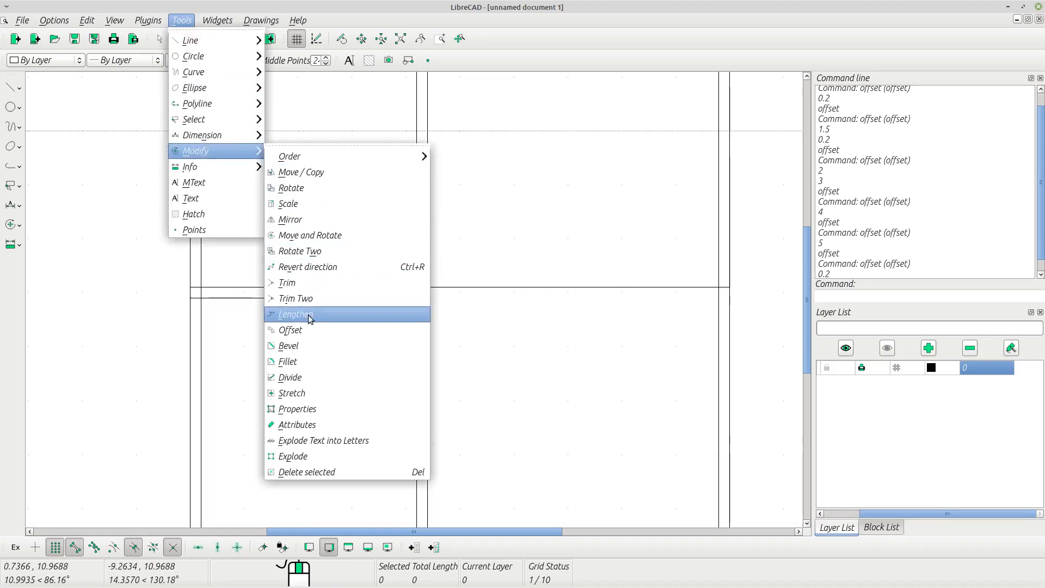
click(290, 377)
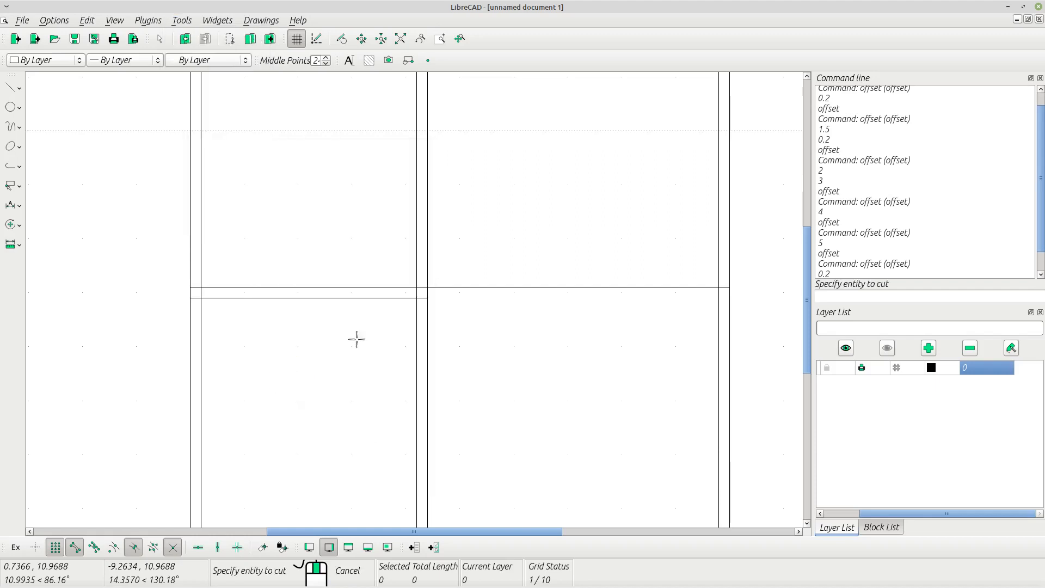
click(456, 287)
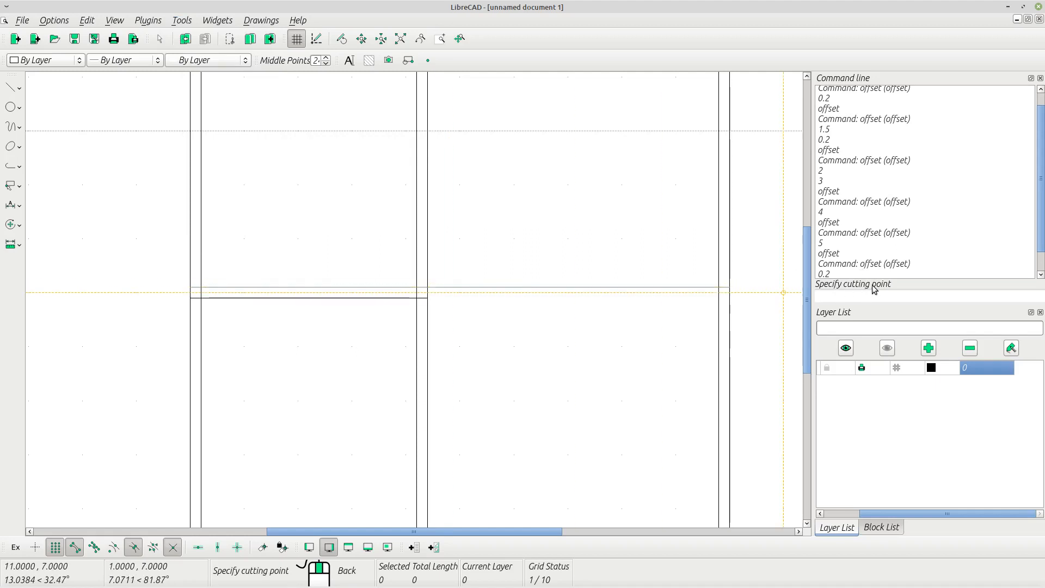
click(426, 287)
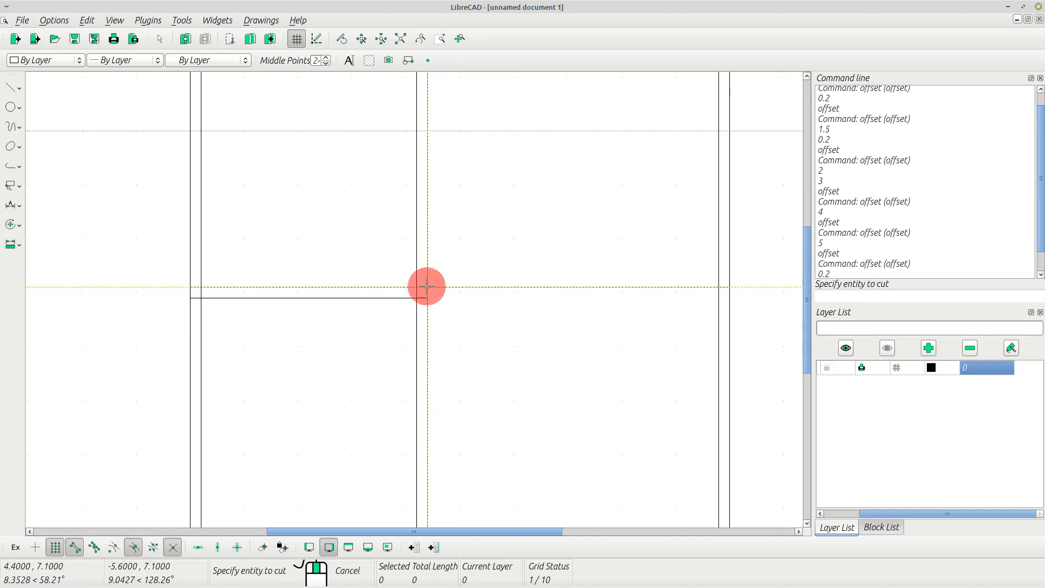
Delete the divided upper line's segment running from the vertical partition to the right outer wall.
key(Escape)
key(Escape)
key(Escape)
click(525, 331)
drag(526, 331, 487, 273)
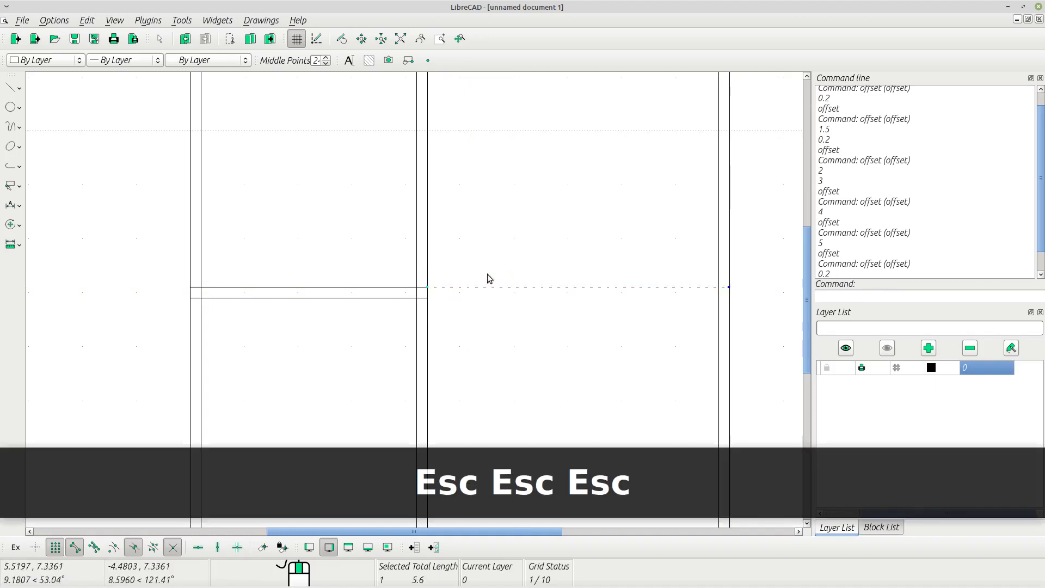
key(Delete)
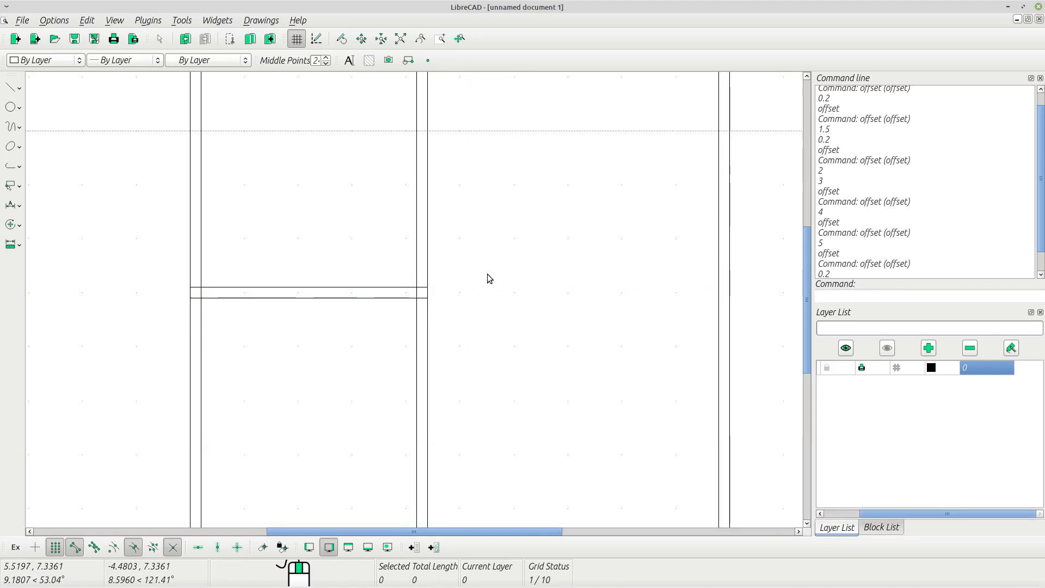
Trim both vertical partition lines to the upper line of the upper horizontal partition, keeping their parts below it.
click(185, 21)
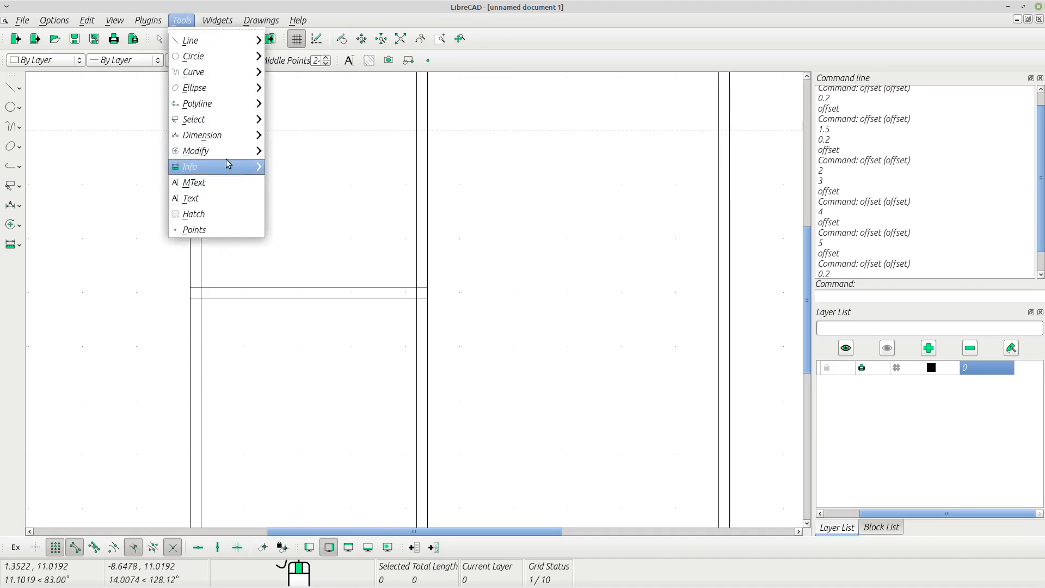
mouse_move(231, 154)
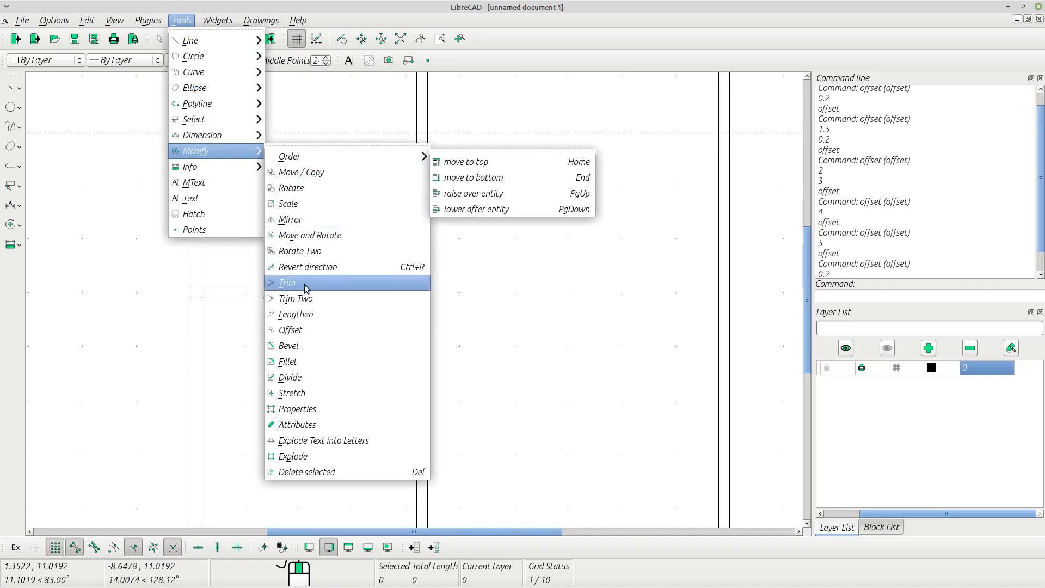
click(341, 284)
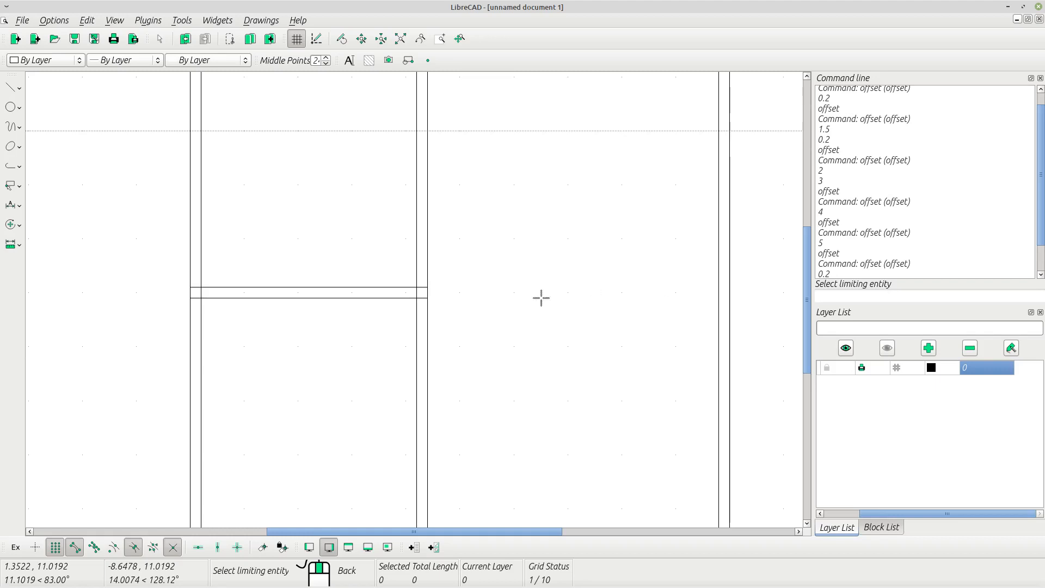
click(358, 286)
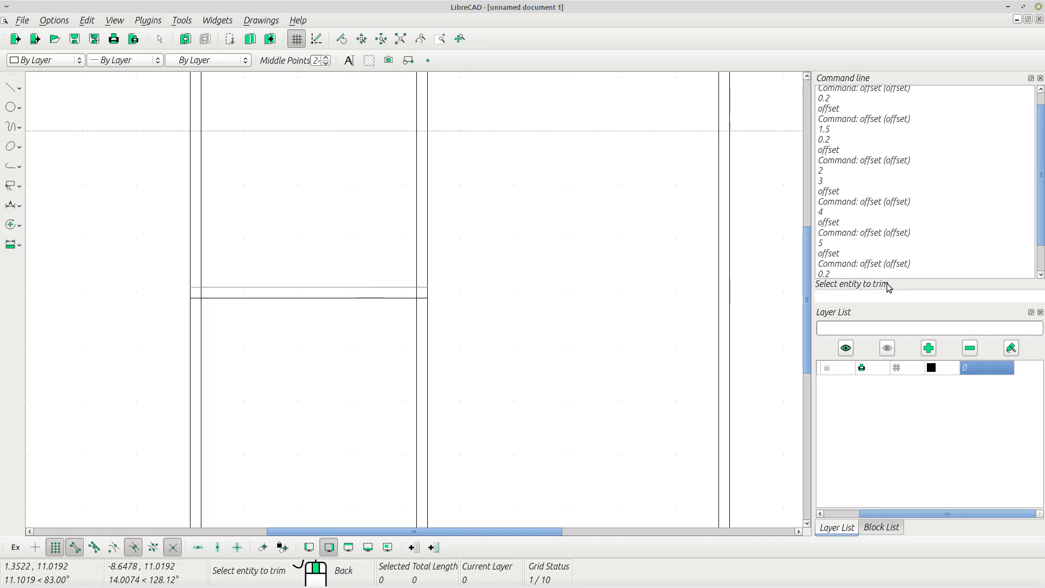
click(428, 337)
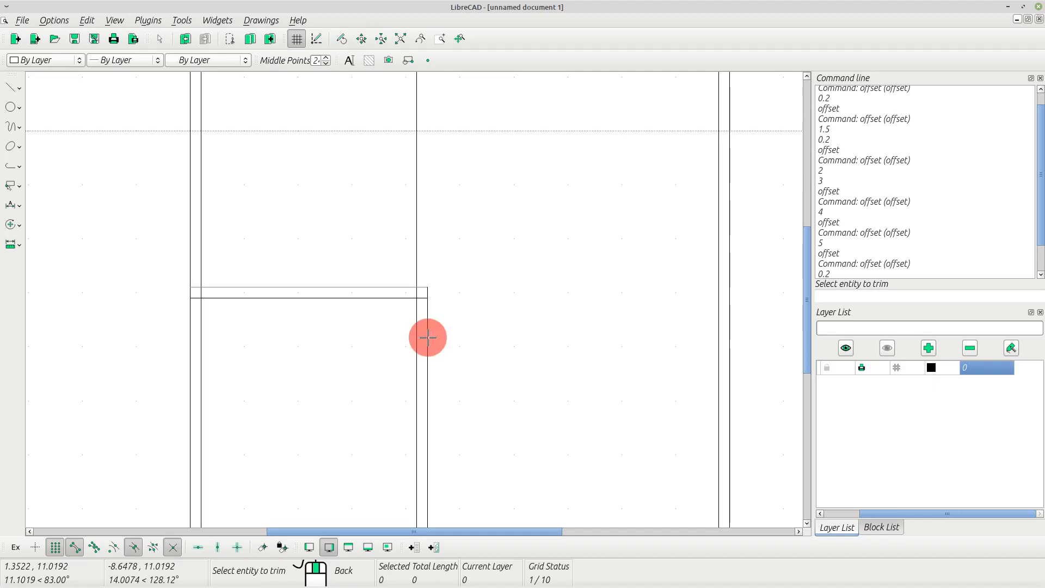
click(416, 338)
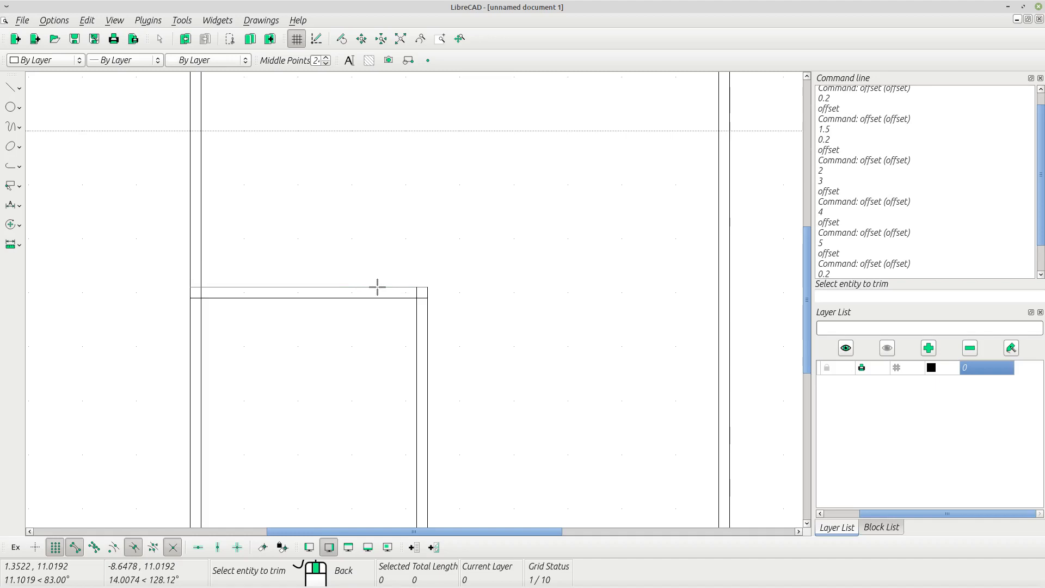
scroll(504, 325, down, 2)
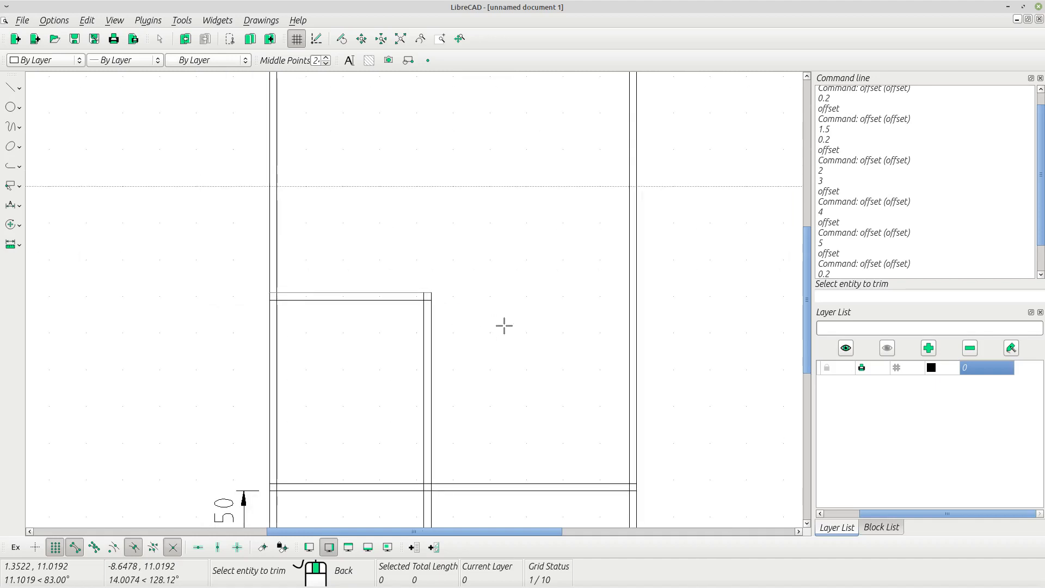
scroll(504, 325, down, 2)
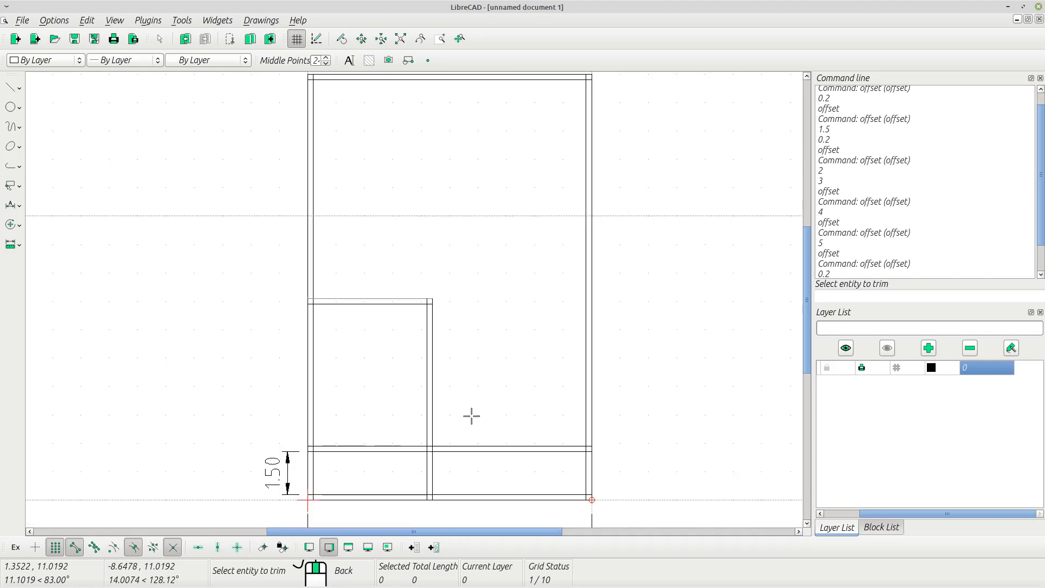
key(Escape)
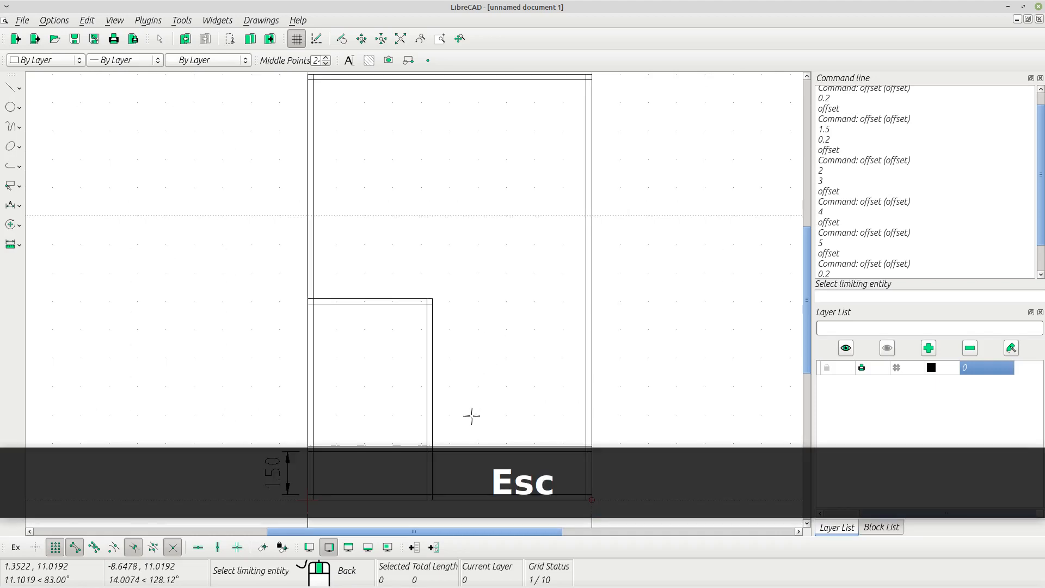
key(Escape)
scroll(439, 455, down, 1)
scroll(432, 455, up, 2)
scroll(436, 429, up, 2)
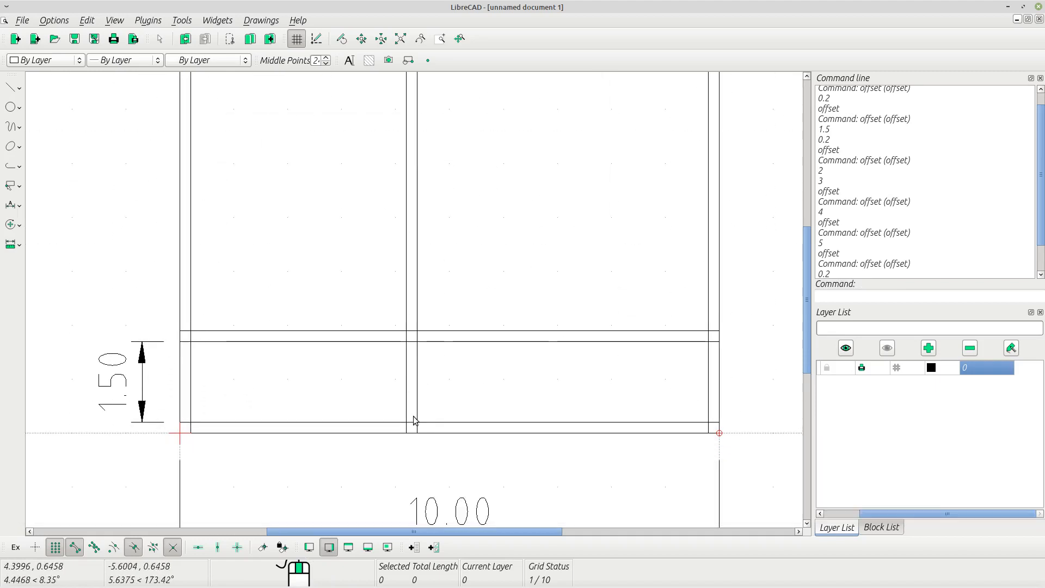
scroll(463, 354, up, 1)
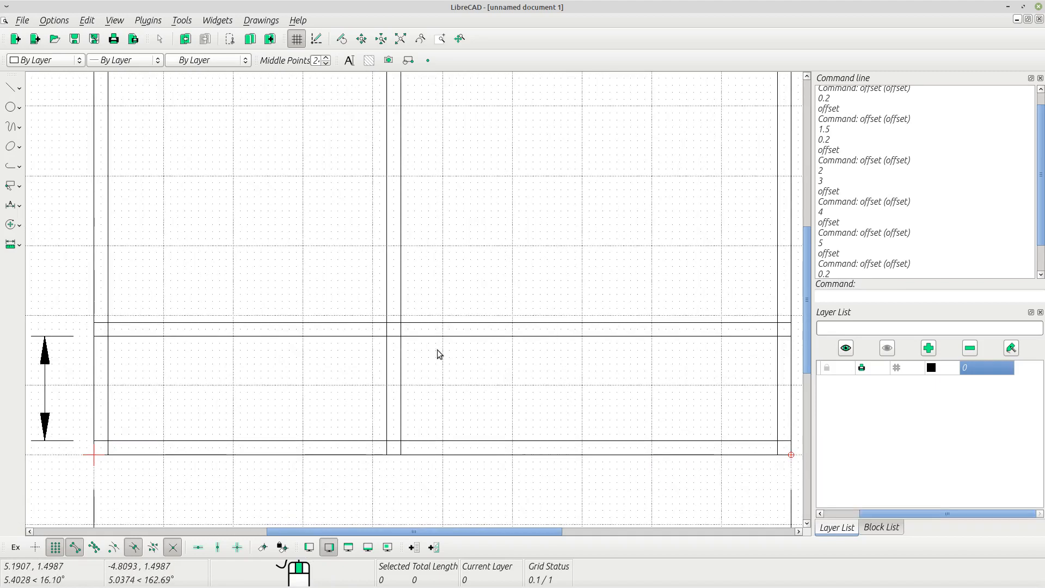
click(322, 336)
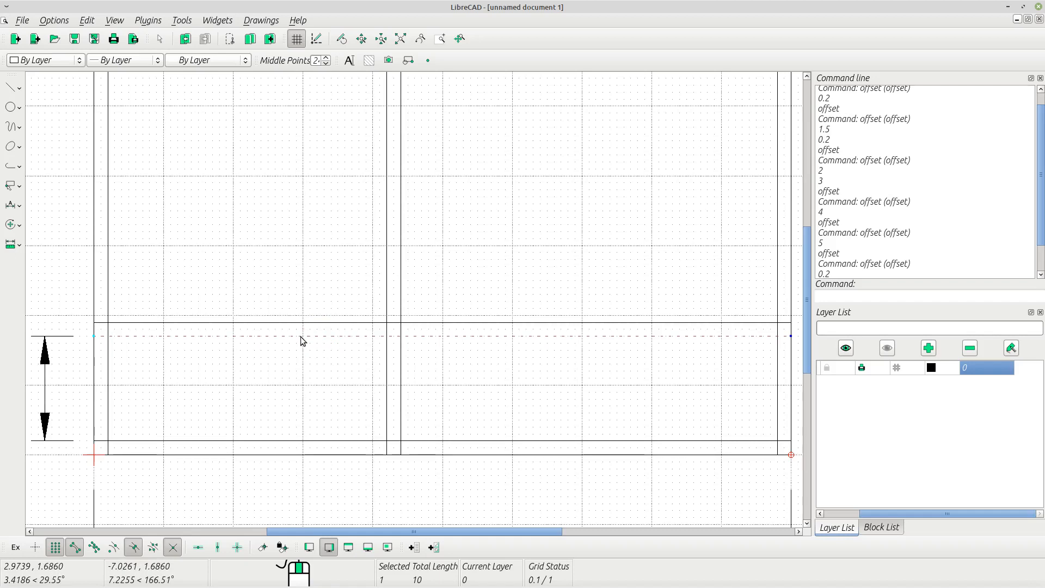
key(Escape)
key(Escape)
key(Escape)
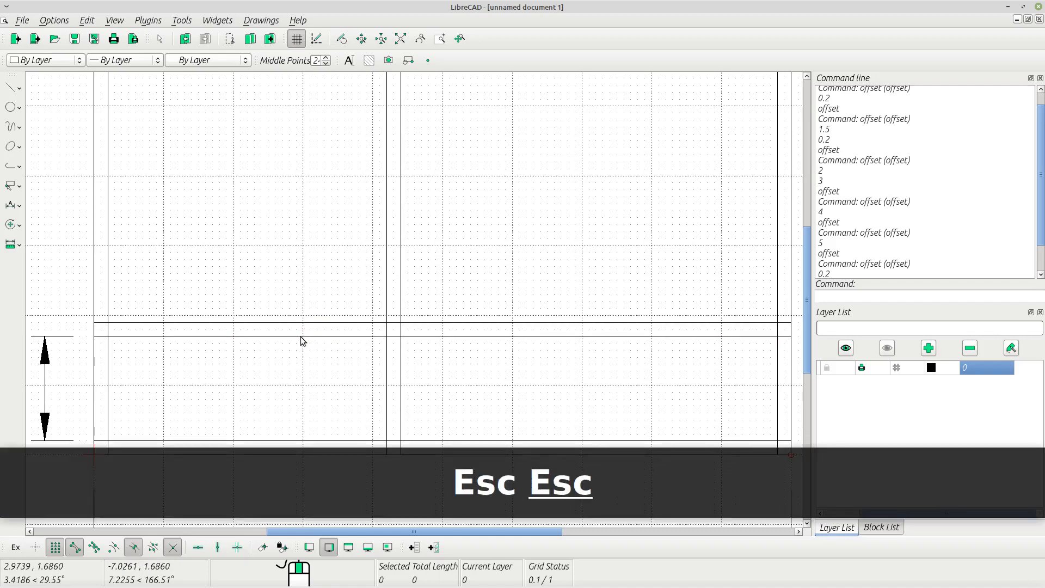
Trim both vertical partition lines to the lower line of the lower horizontal partition, keeping their parts above it.
click(182, 20)
mouse_move(198, 151)
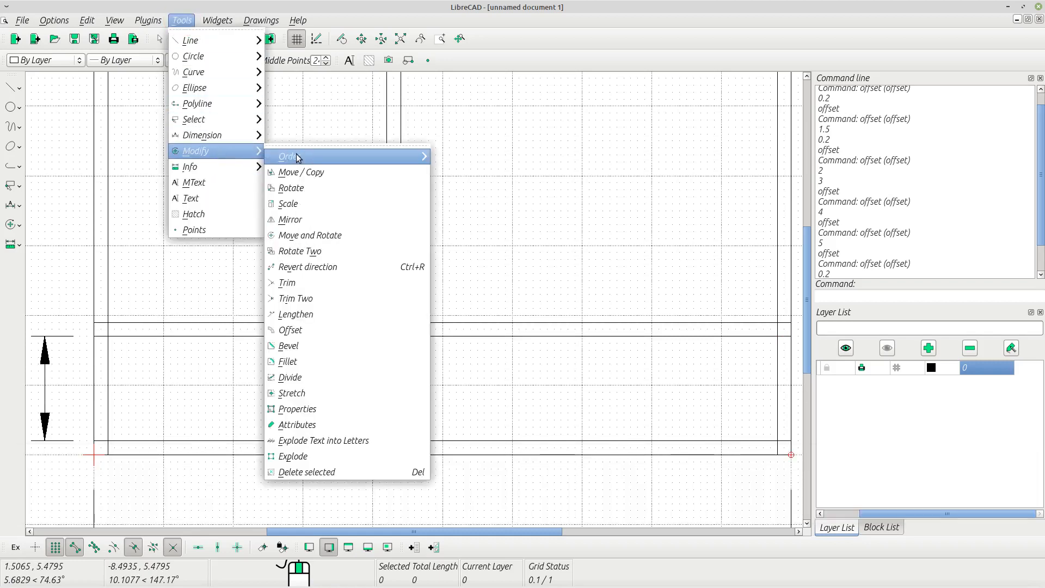
click(294, 284)
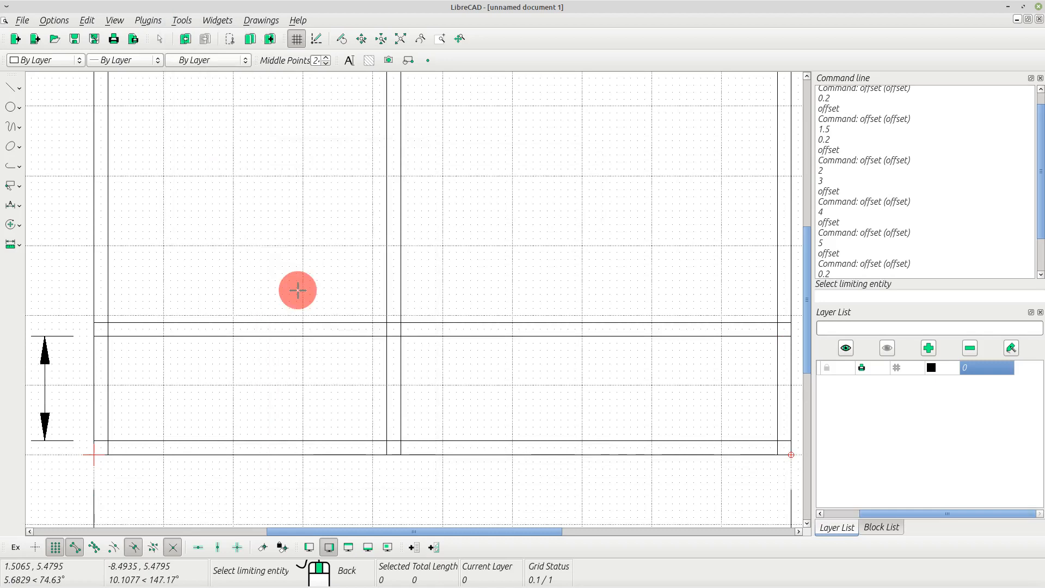
click(284, 336)
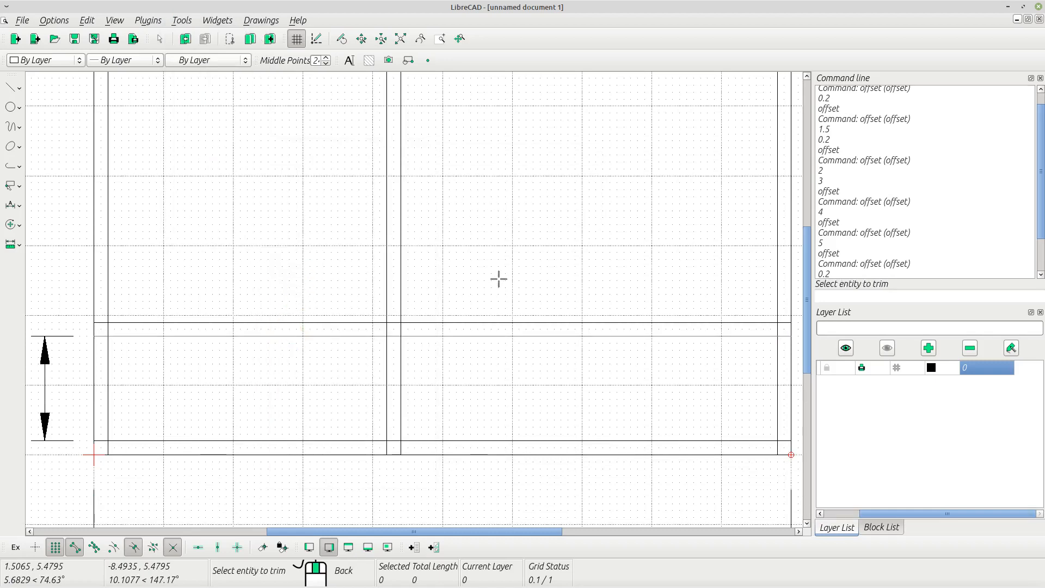
click(401, 247)
click(386, 253)
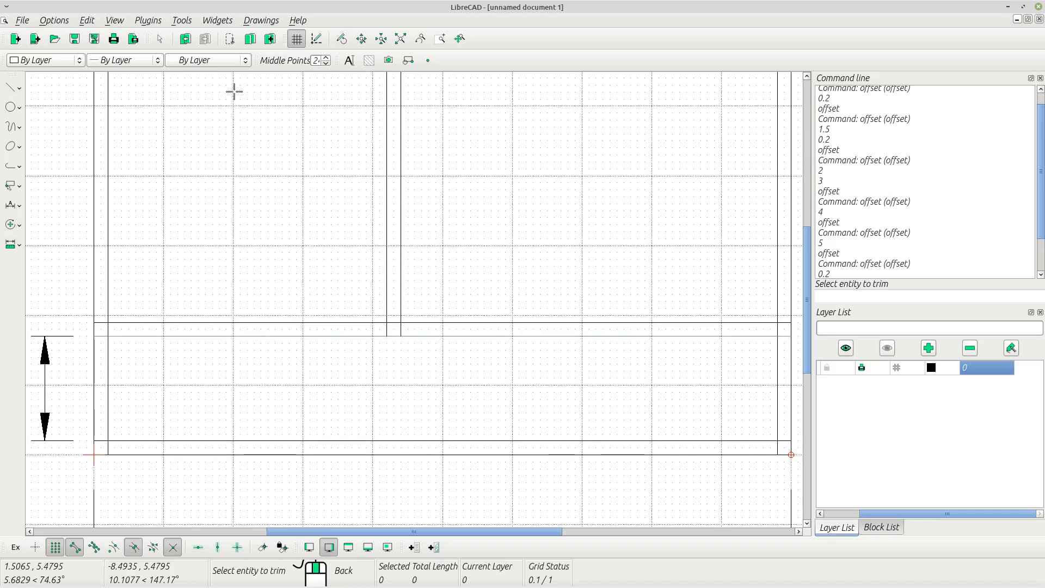
key(Escape)
key(Escape)
key(Escape)
key(Escape)
Add a horizontal dimension for the enclosed room's inside width, placing the dimension line inside the room below its upper partition.
scroll(382, 224, down, 6)
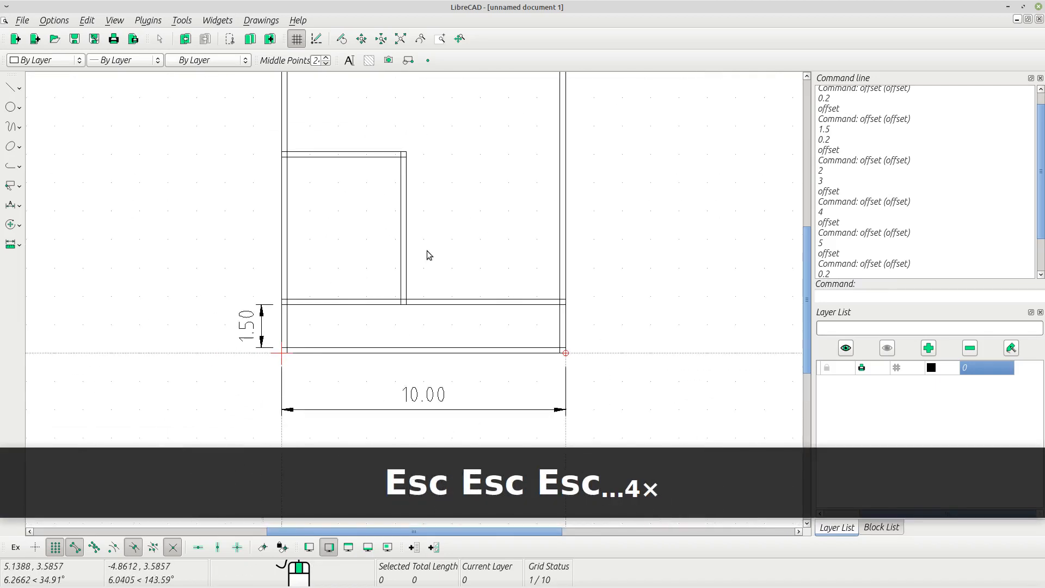
scroll(497, 170, down, 1)
scroll(462, 120, up, 1)
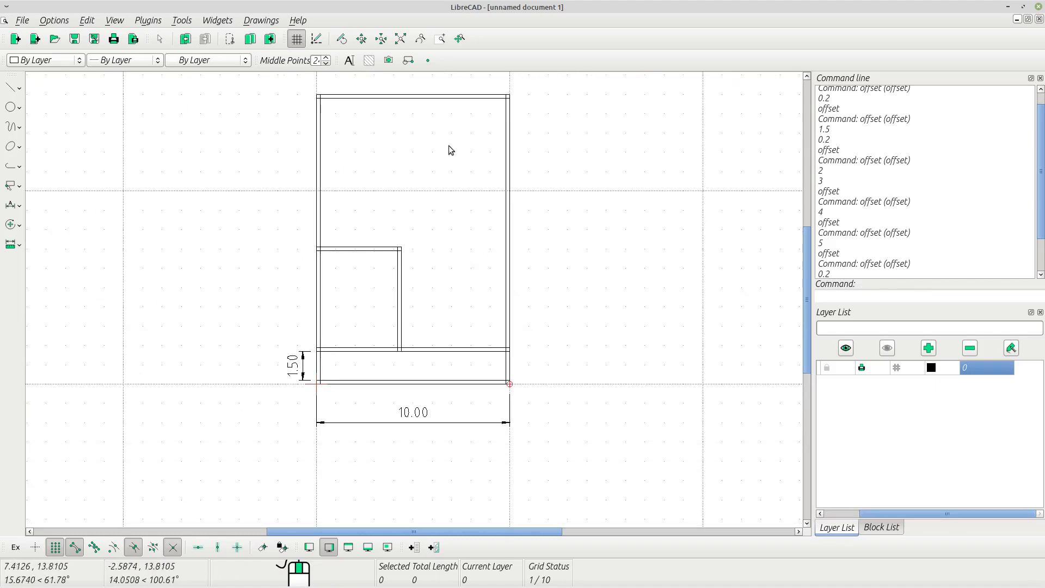
scroll(425, 284, up, 1)
scroll(416, 293, up, 1)
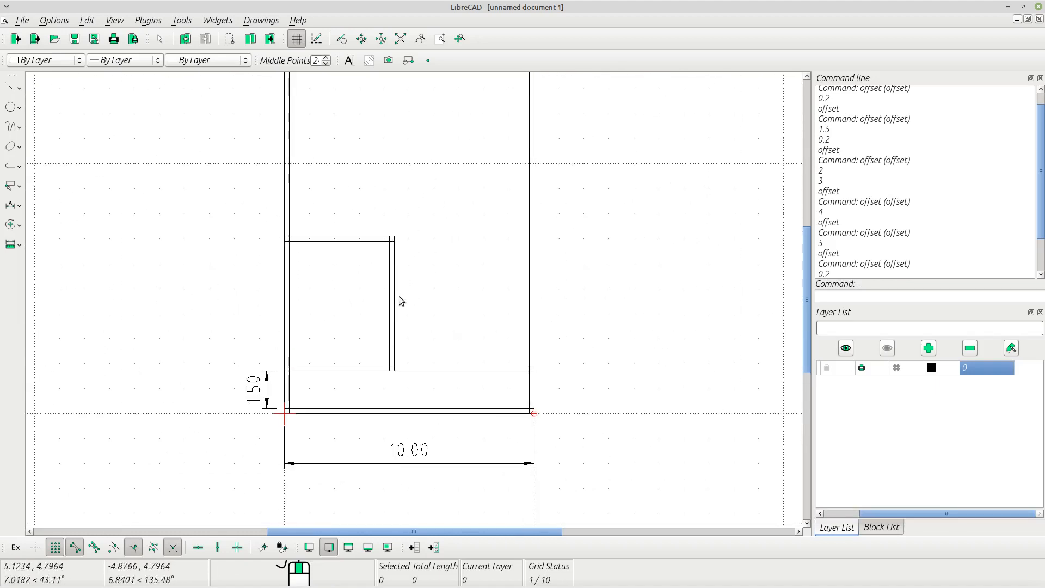
click(12, 205)
click(58, 235)
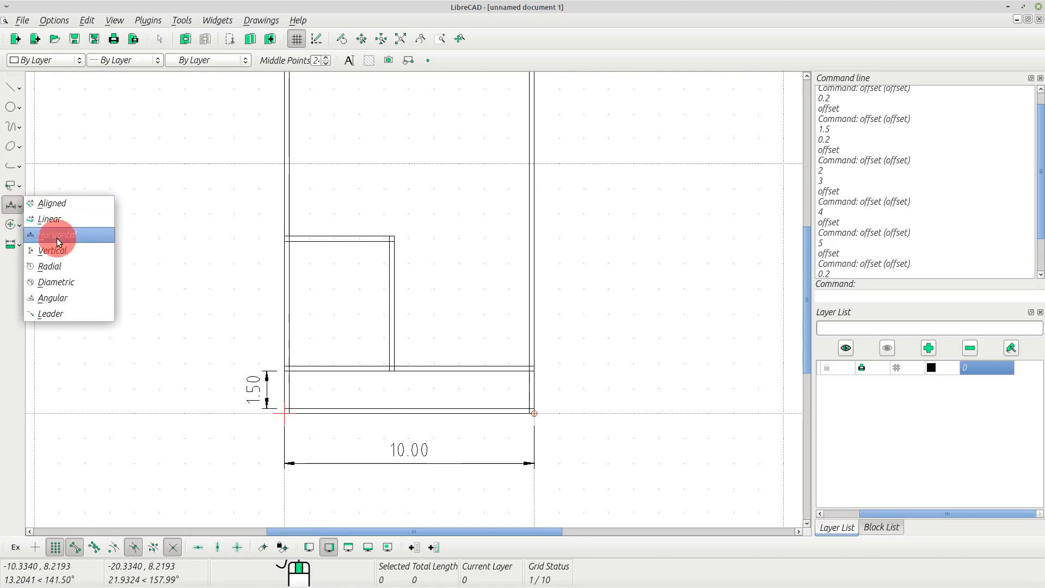
click(290, 241)
click(390, 236)
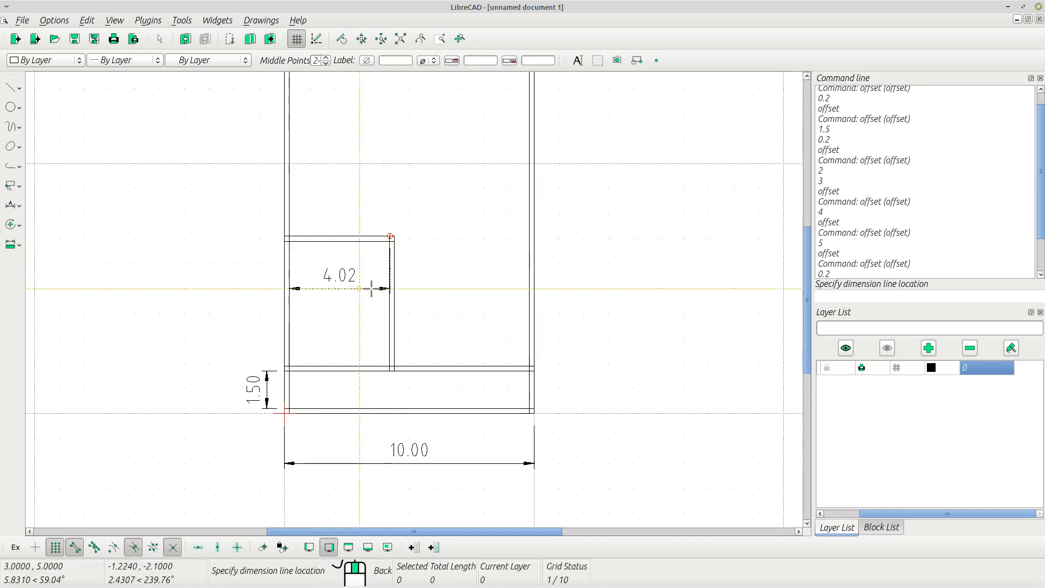
key(Escape)
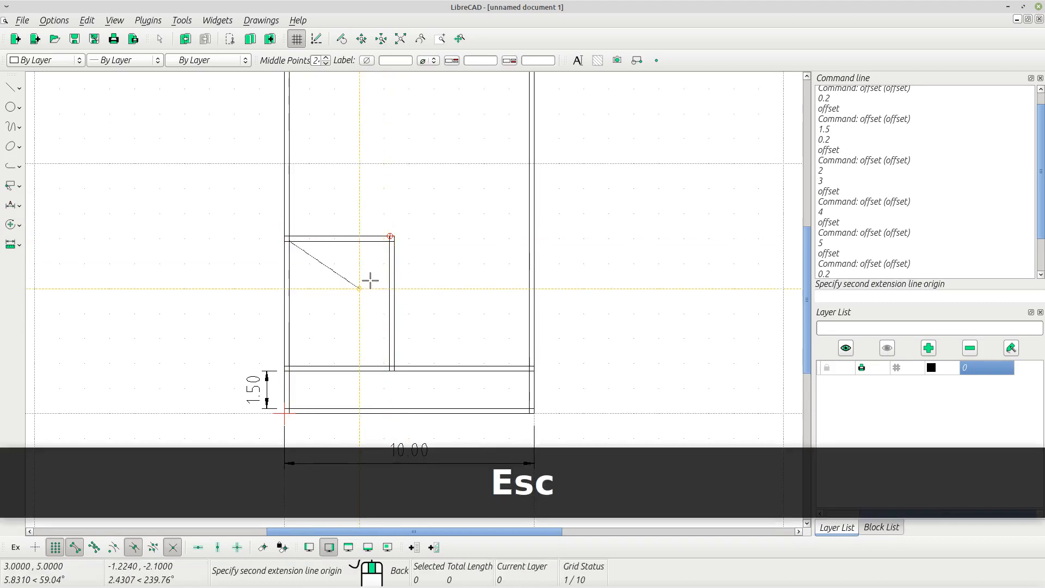
click(390, 238)
click(388, 273)
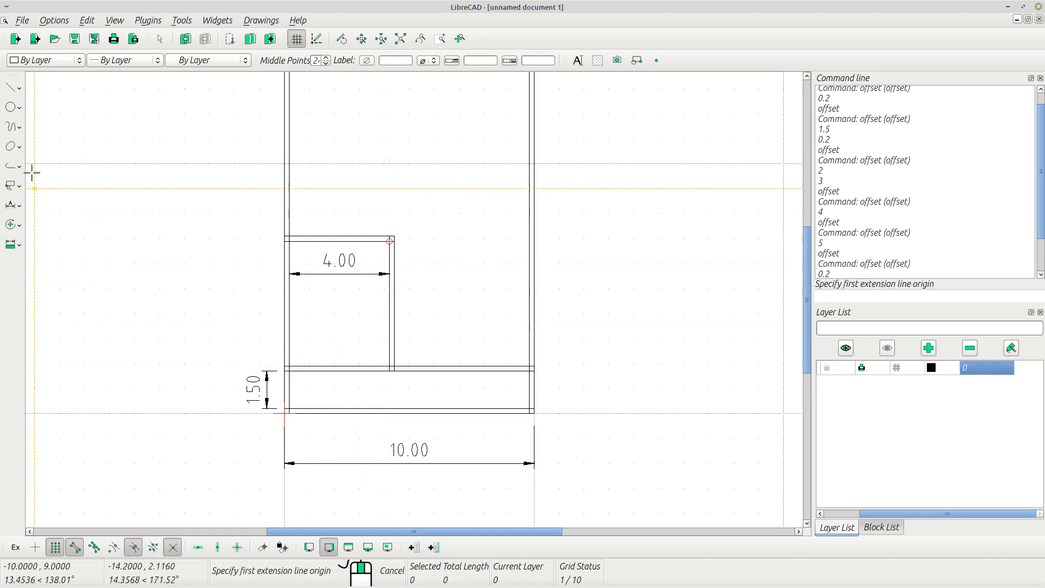
Add a vertical dimension for the enclosed room's inside height between both horizontal partitions, placing it outside the left outer wall.
click(12, 205)
click(50, 250)
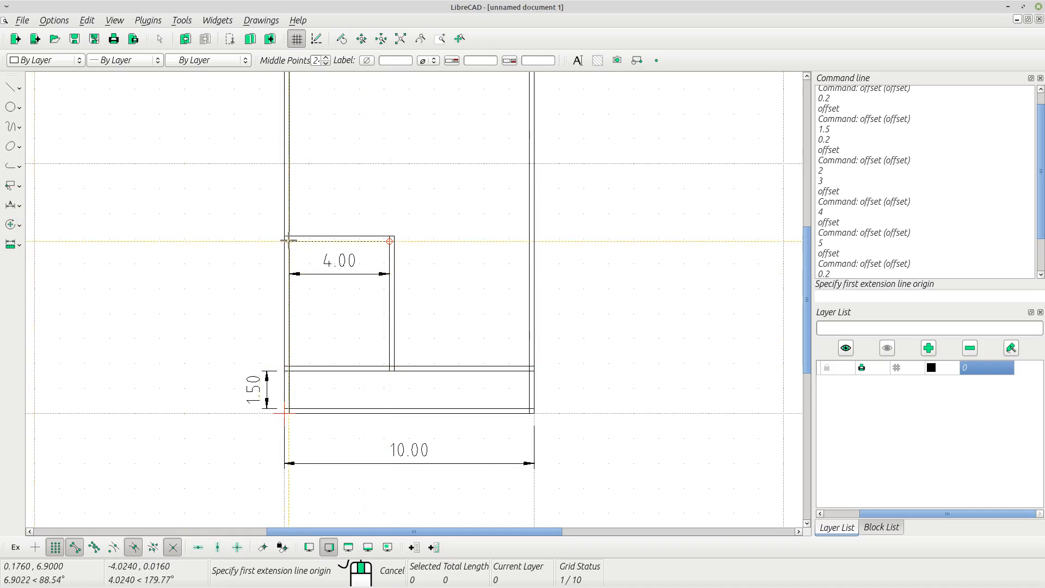
scroll(287, 240, up, 3)
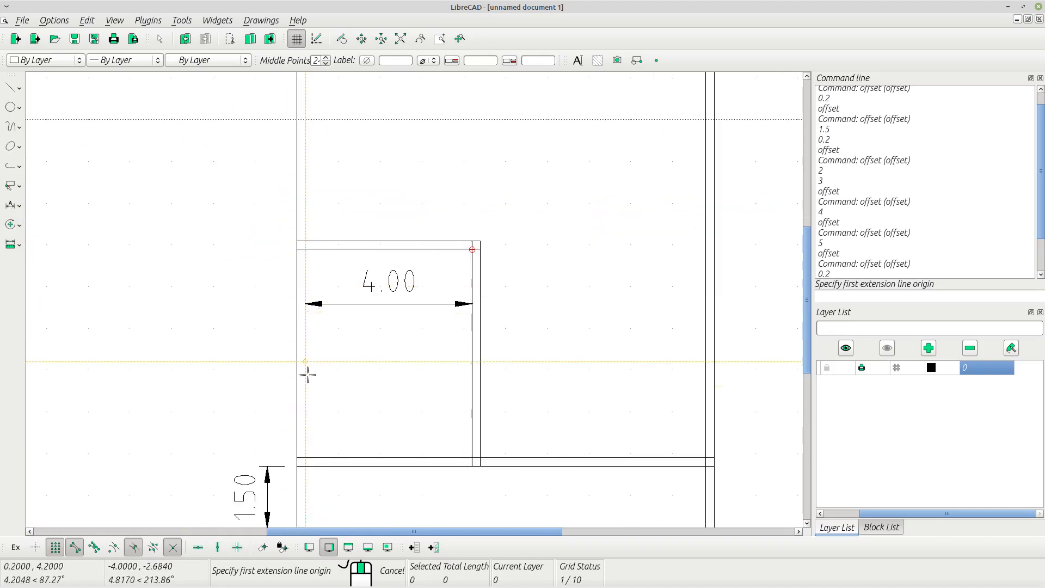
click(305, 456)
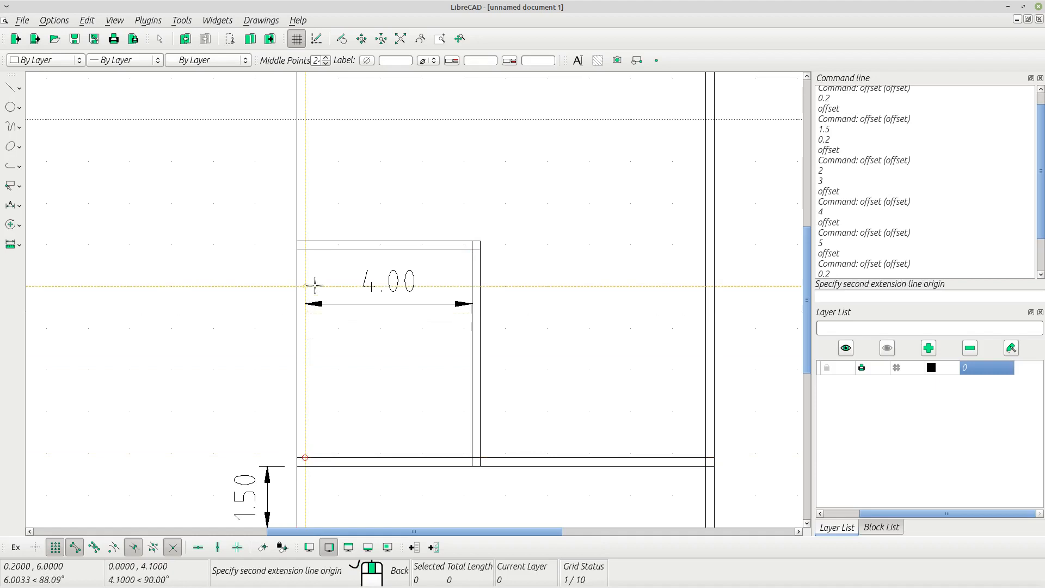
click(305, 249)
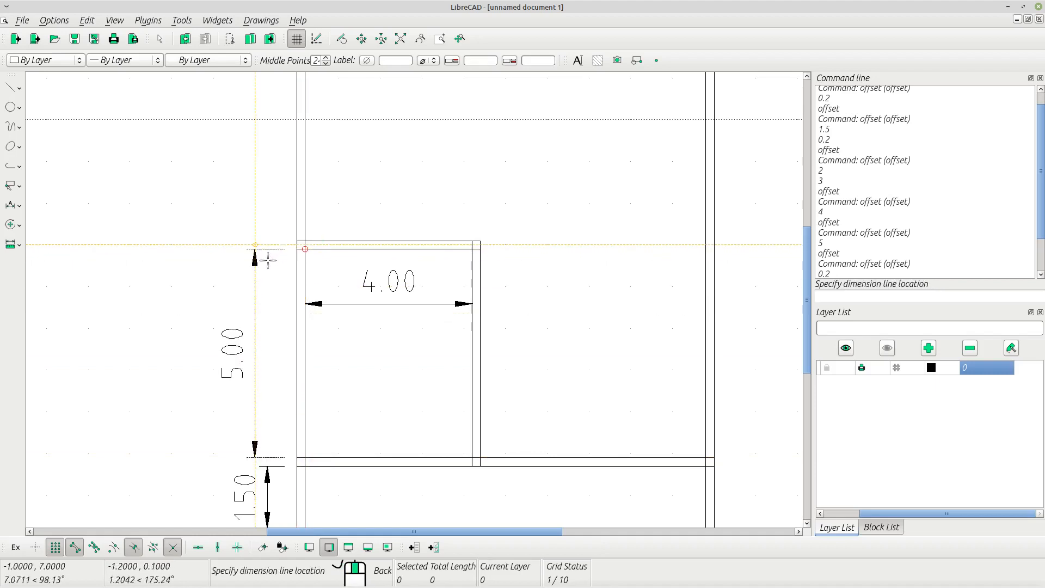
scroll(268, 260, up, 2)
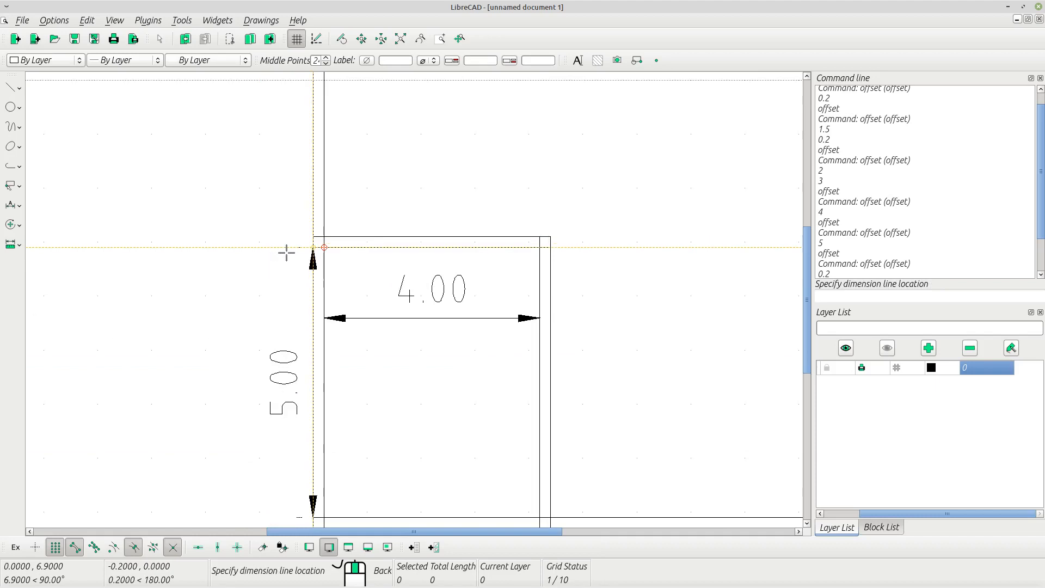
scroll(286, 252, up, 1)
click(286, 253)
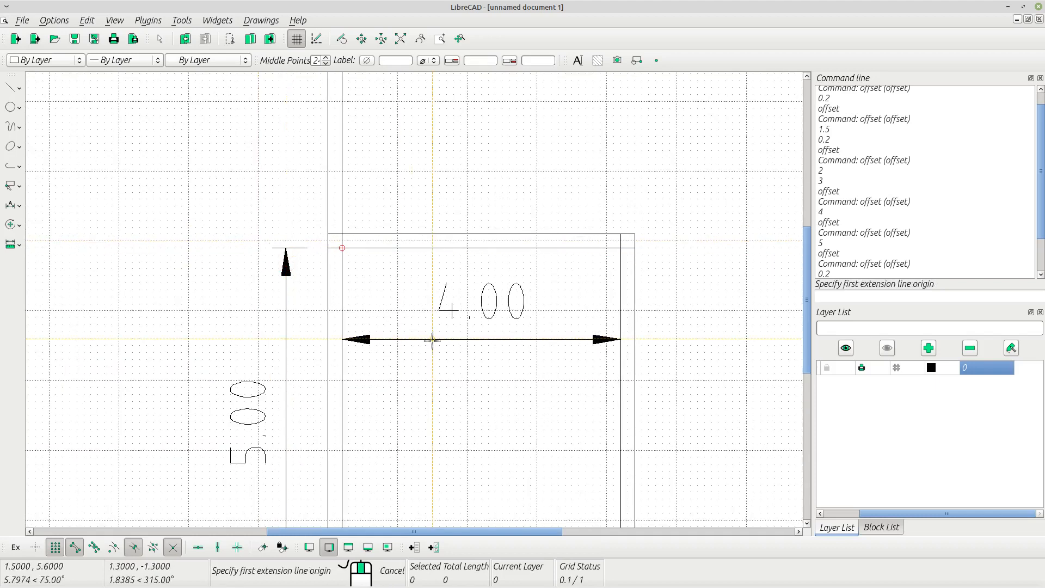
scroll(446, 365, down, 2)
key(Escape)
scroll(450, 375, down, 1)
key(Escape)
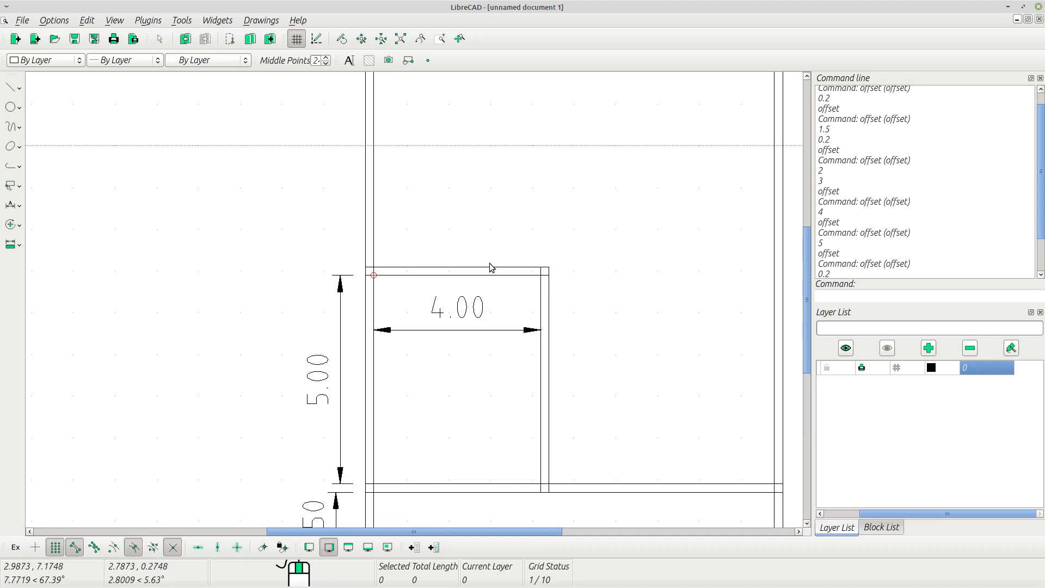
Add a vertical dimension for the building's overall height between the right outer corners, placing it outside the right outer wall.
click(113, 22)
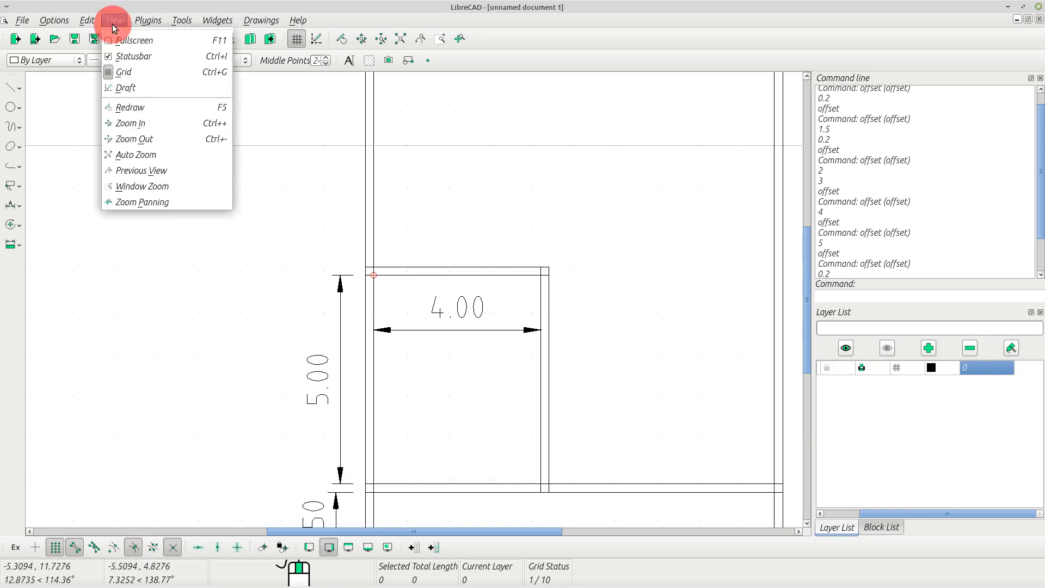
click(143, 155)
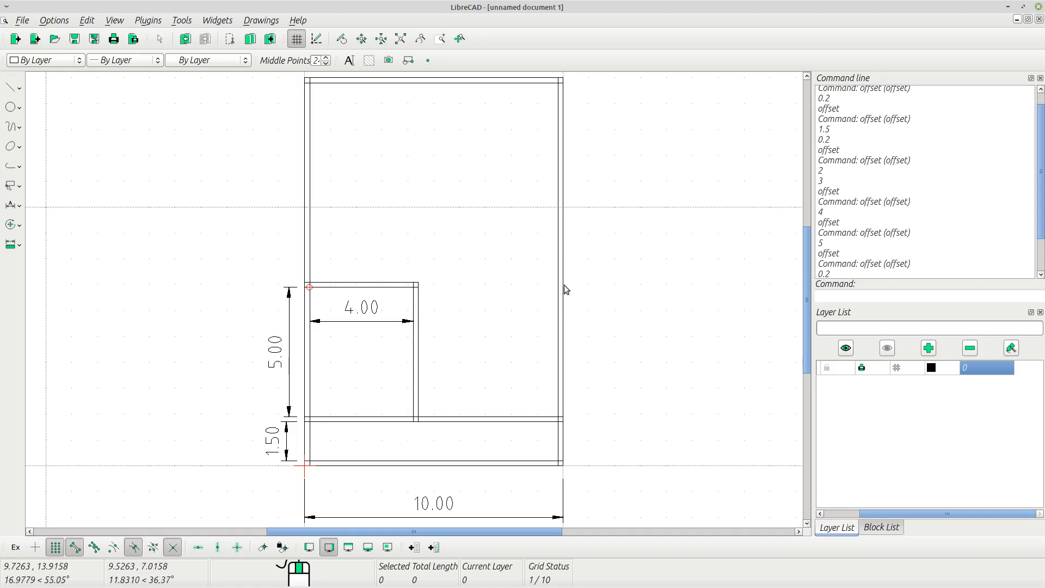
click(12, 205)
click(39, 255)
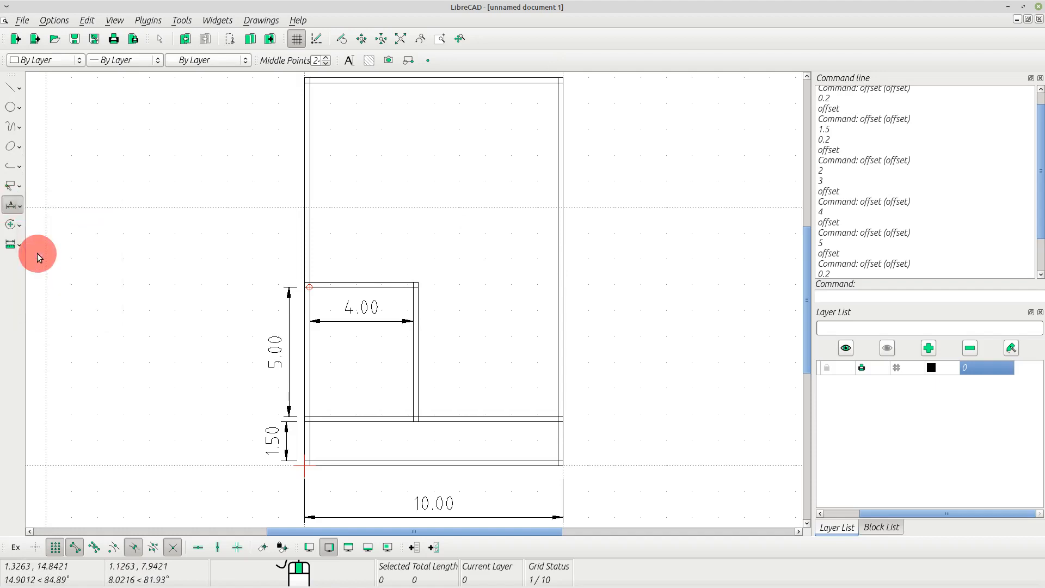
click(562, 78)
click(563, 465)
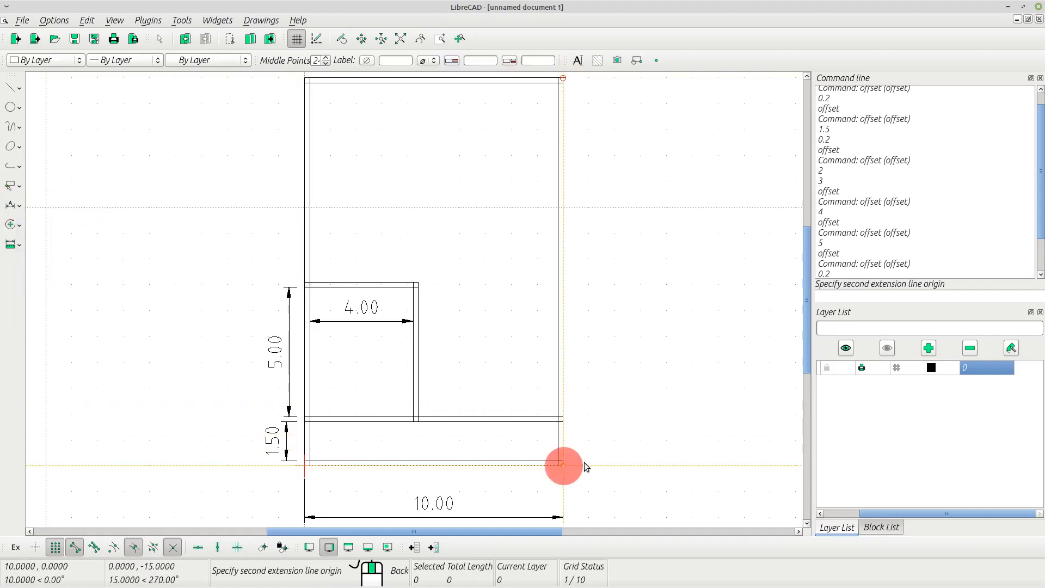
click(604, 459)
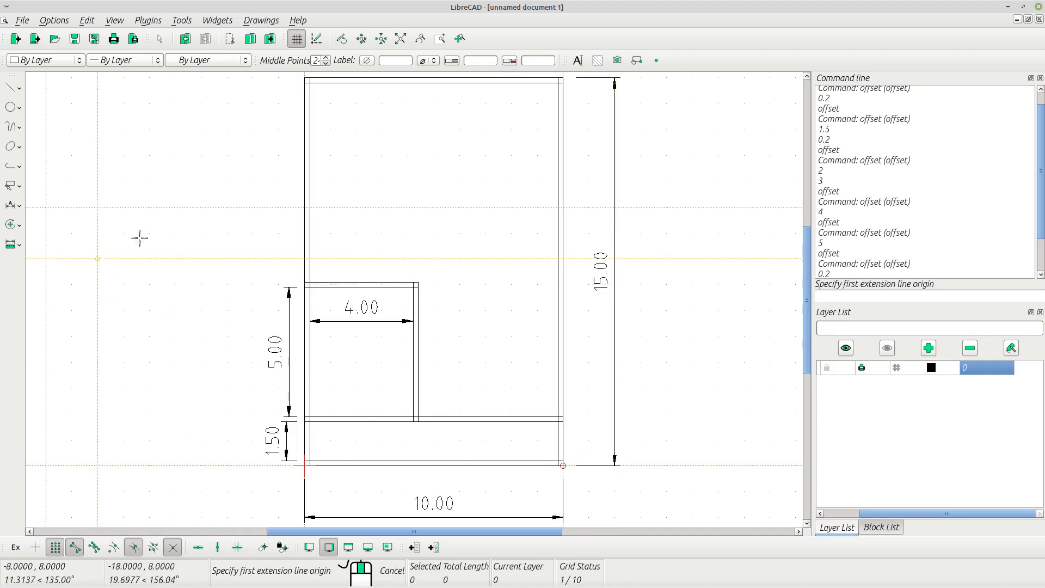
key(Escape)
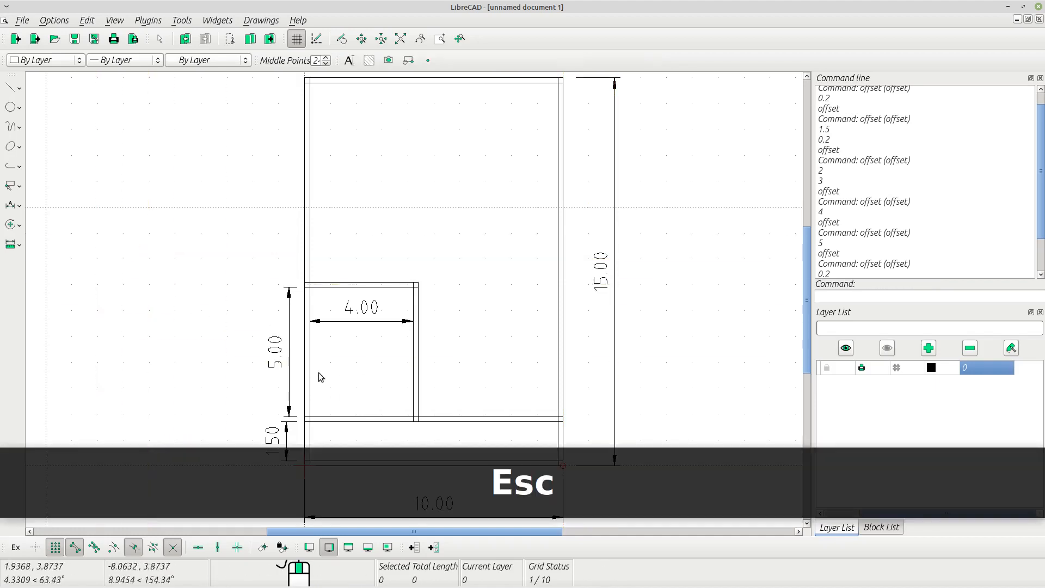
Set the drawing's linear dimension precision to 0.0 in the drawing preferences.
click(54, 20)
click(60, 54)
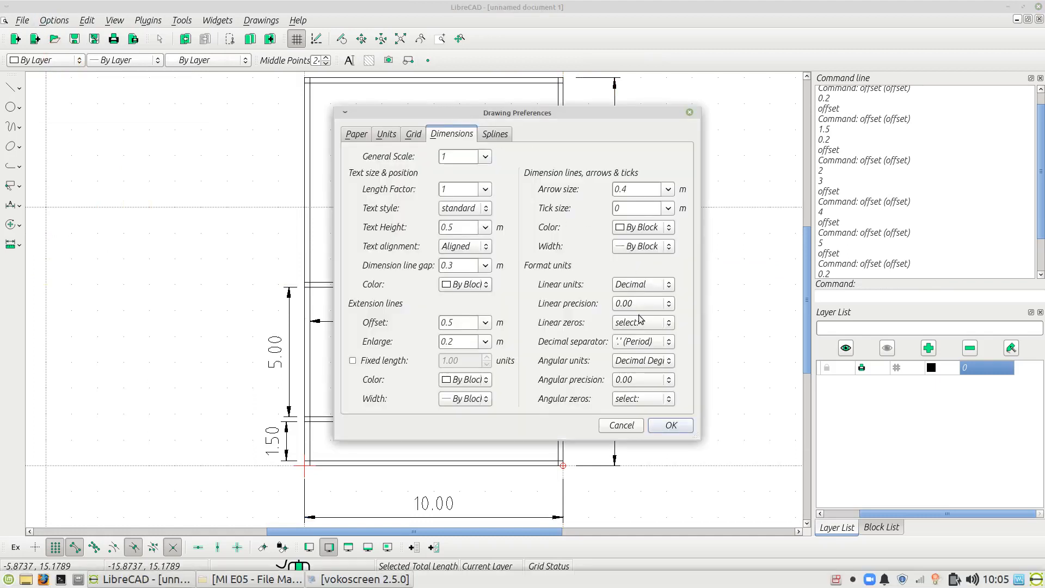
click(635, 308)
click(627, 294)
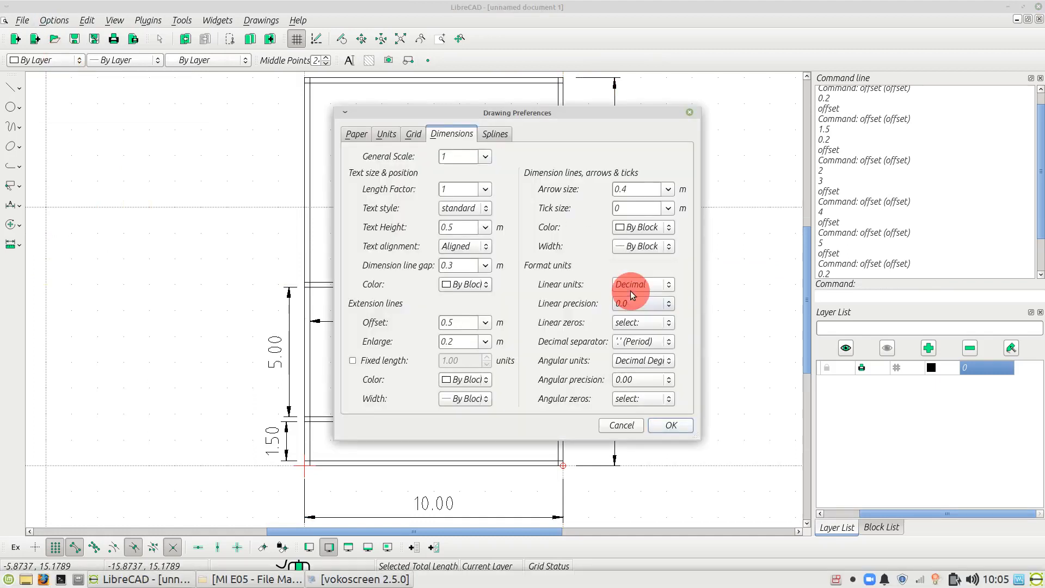
click(669, 426)
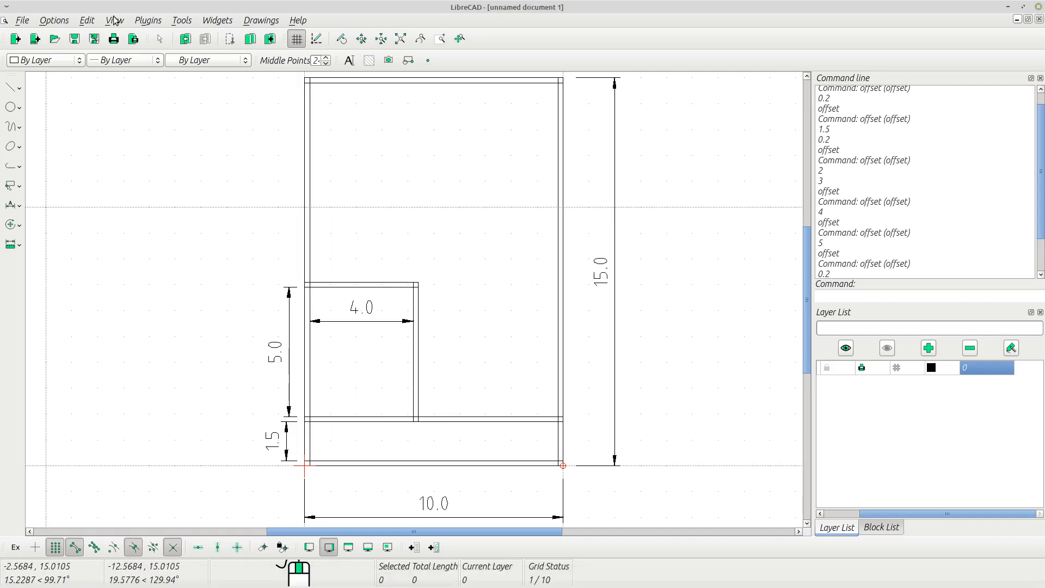
Start saving the drawing, go up to the Blog Drawings folder, and create and open a new folder named LibreCad Tutorial there.
click(22, 20)
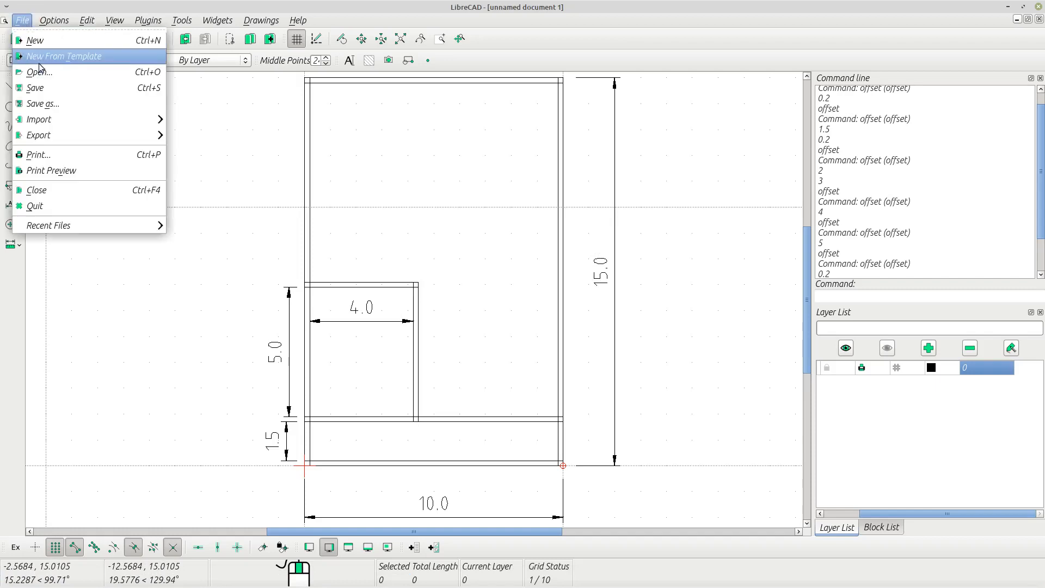
click(42, 88)
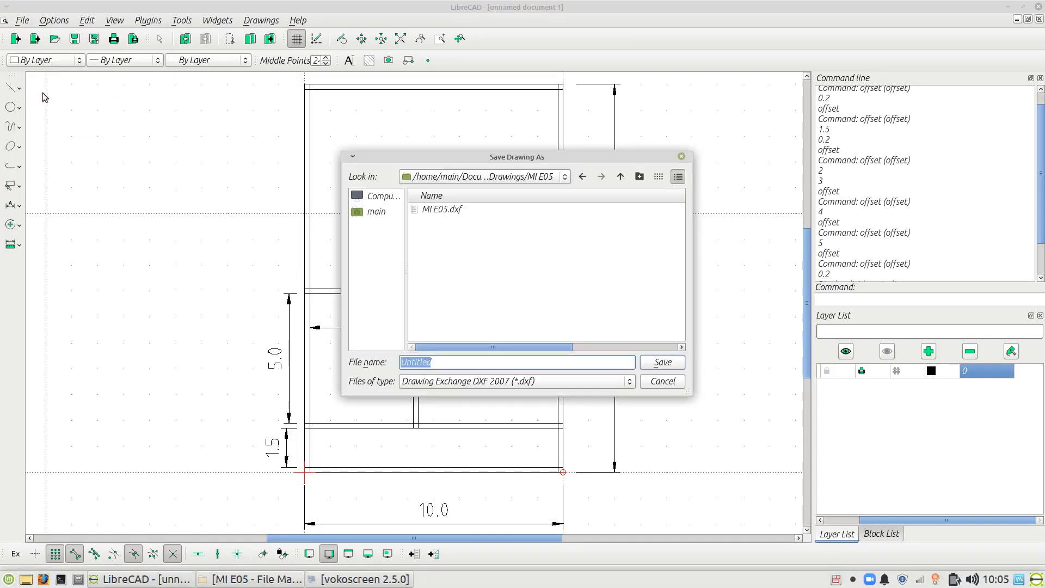
click(619, 176)
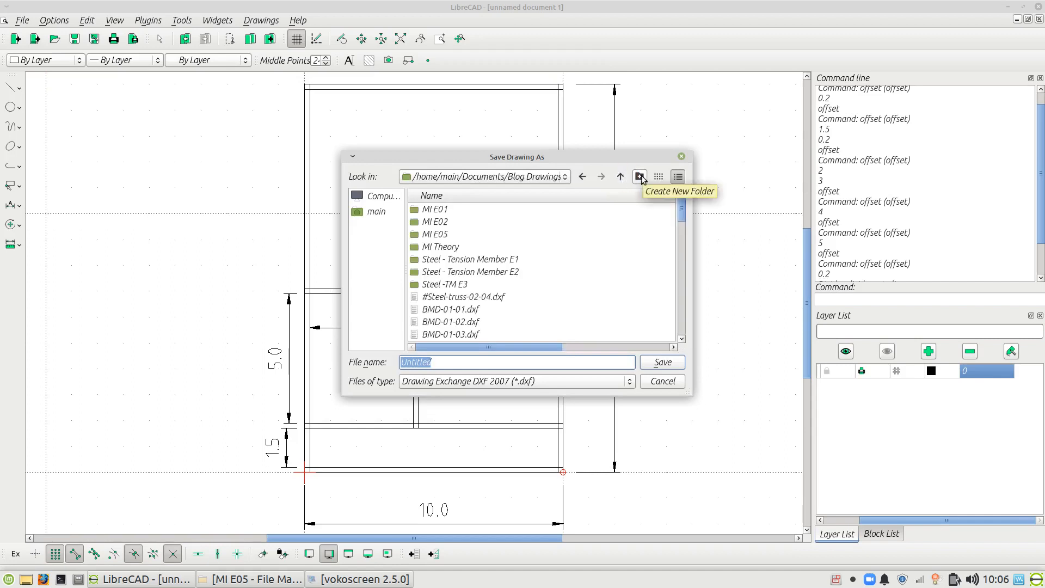
click(640, 176)
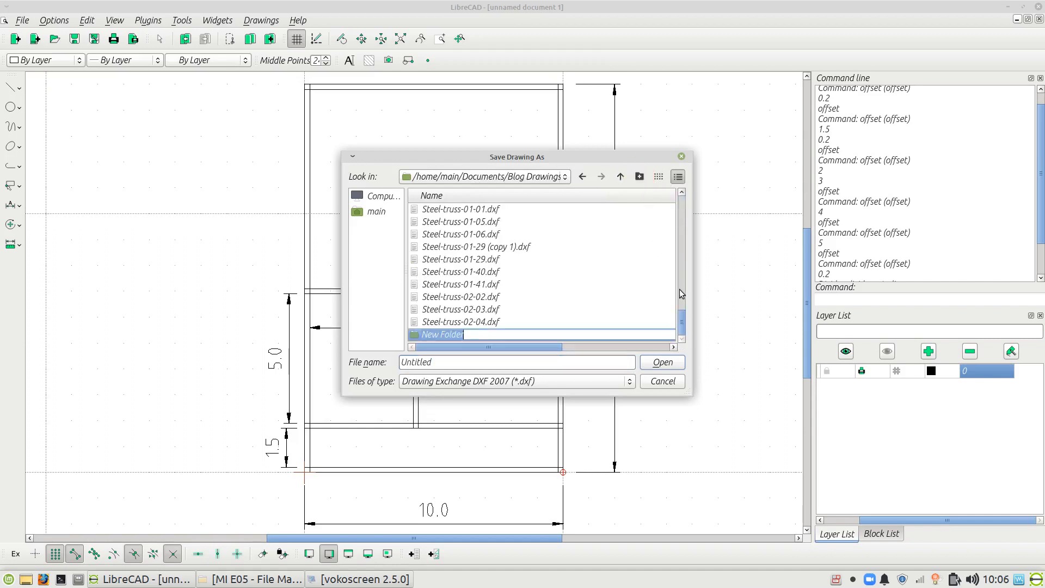
text(Libre)
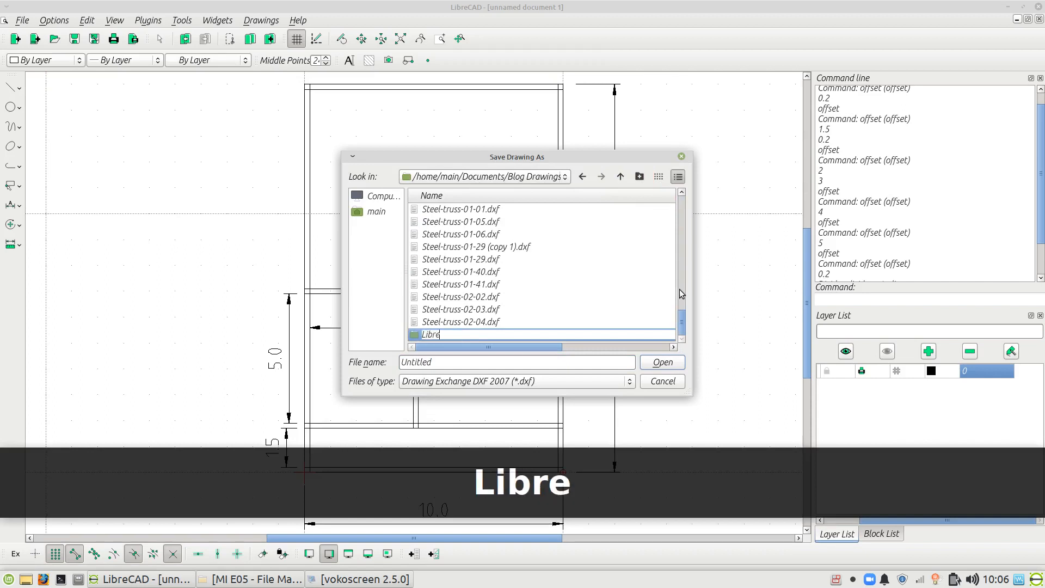
text(Cad)
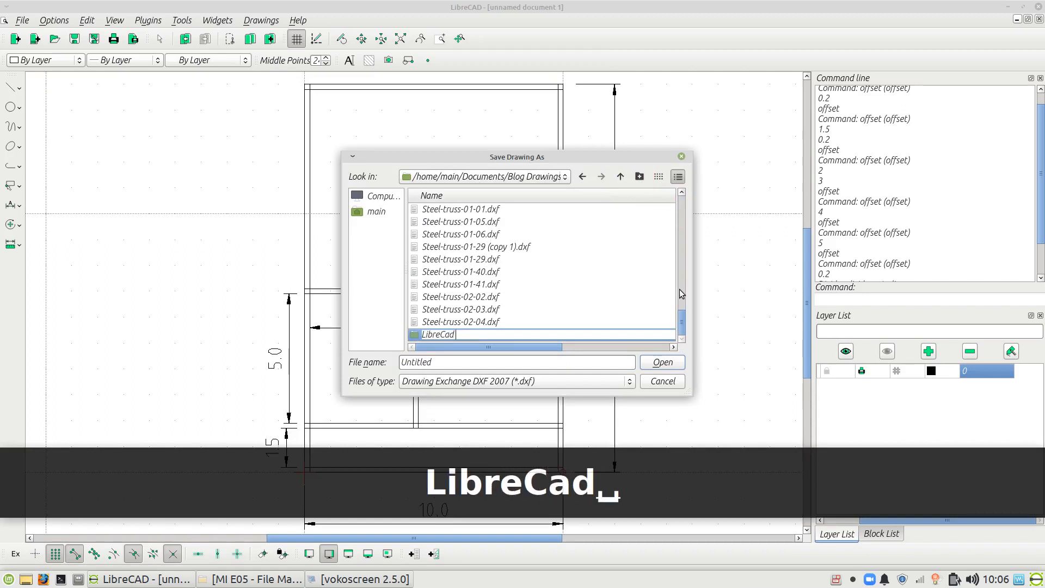
text( Tuto)
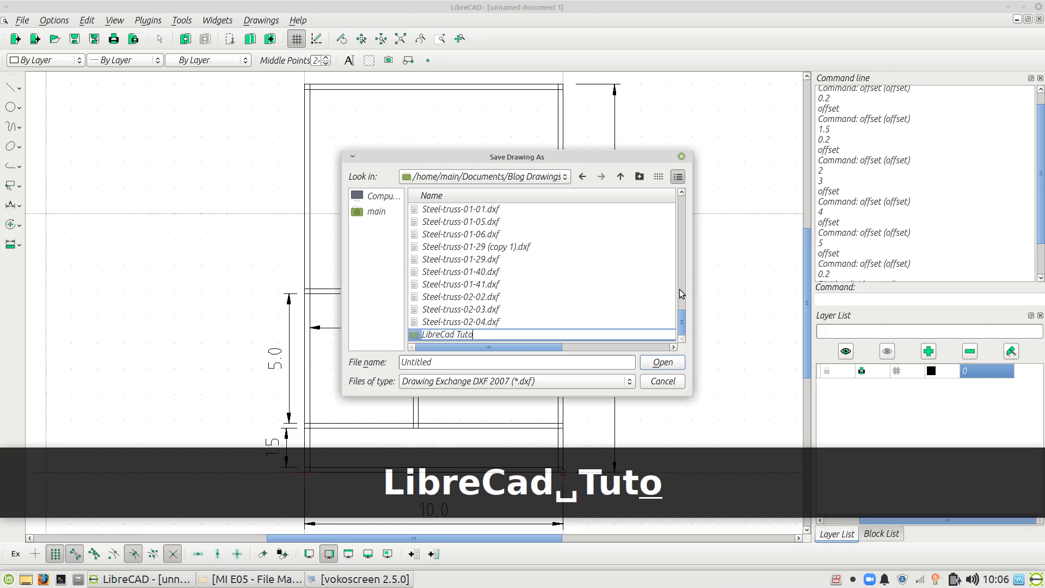
text(rial)
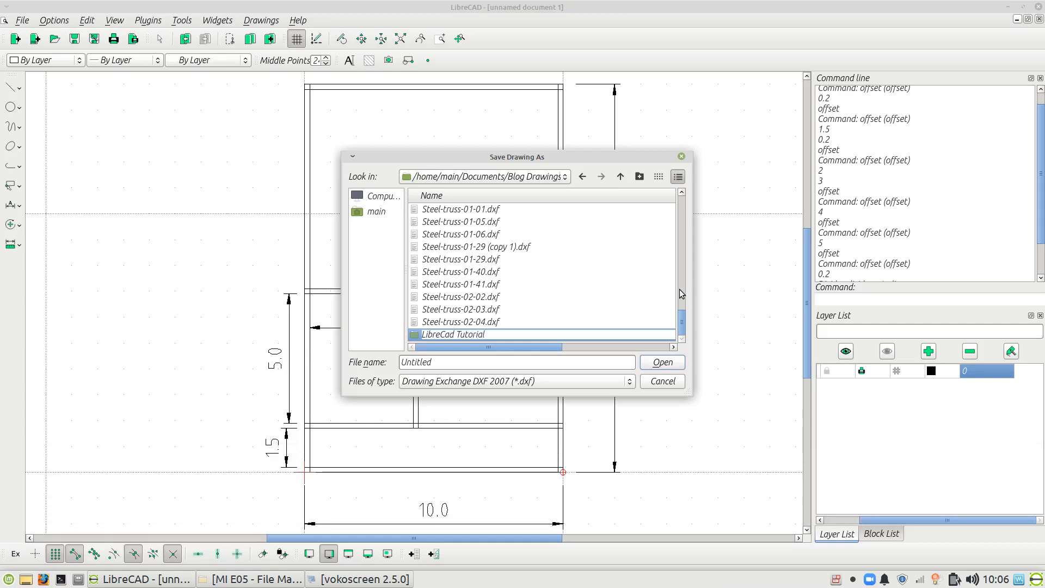
key(Return)
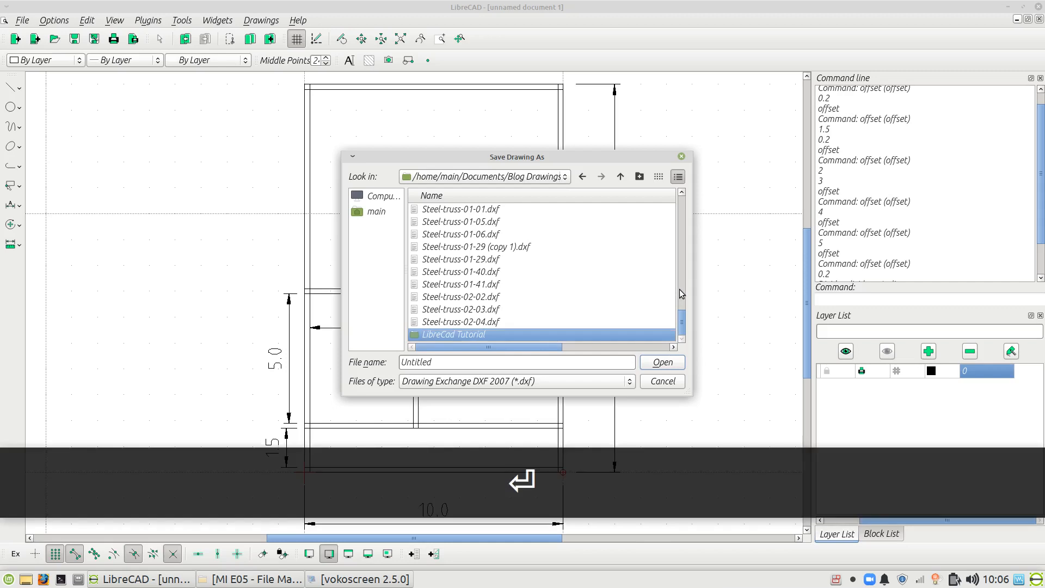
key(Return)
Save the drawing under the file name t1 in the LibreCad Tutorial folder and close the program.
double_click(442, 362)
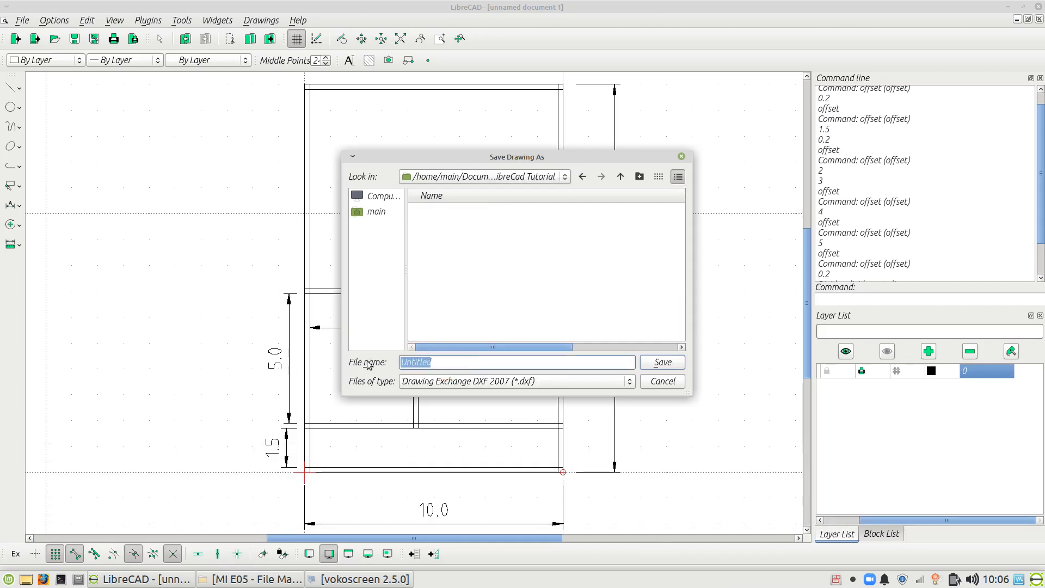
text(t)
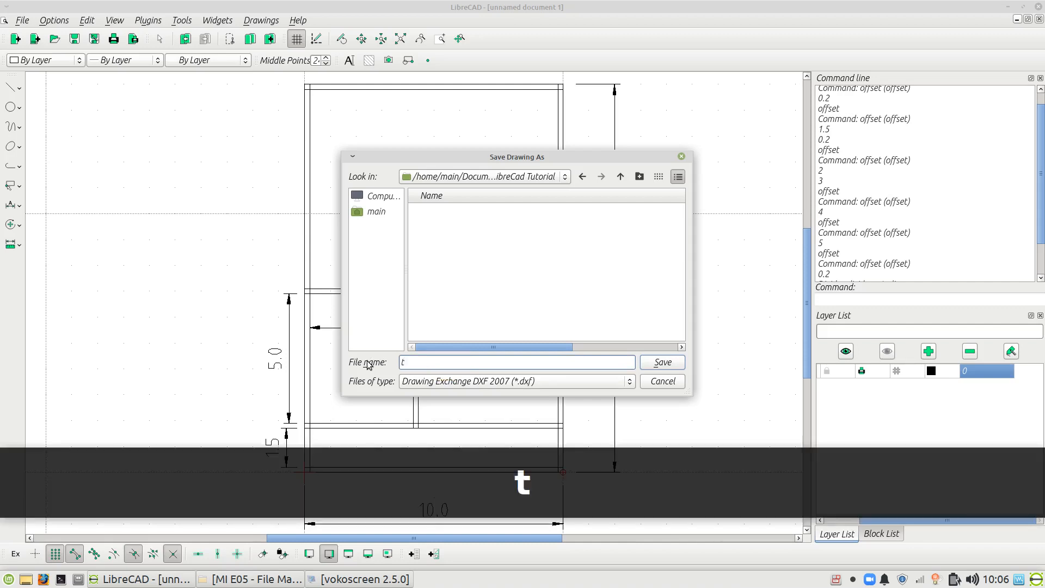
text(1)
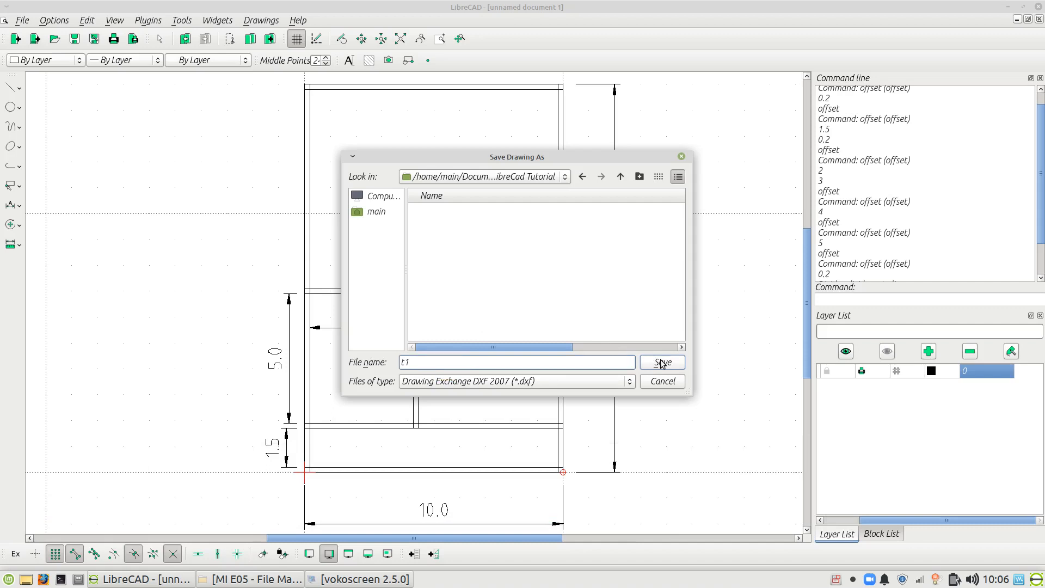
click(662, 362)
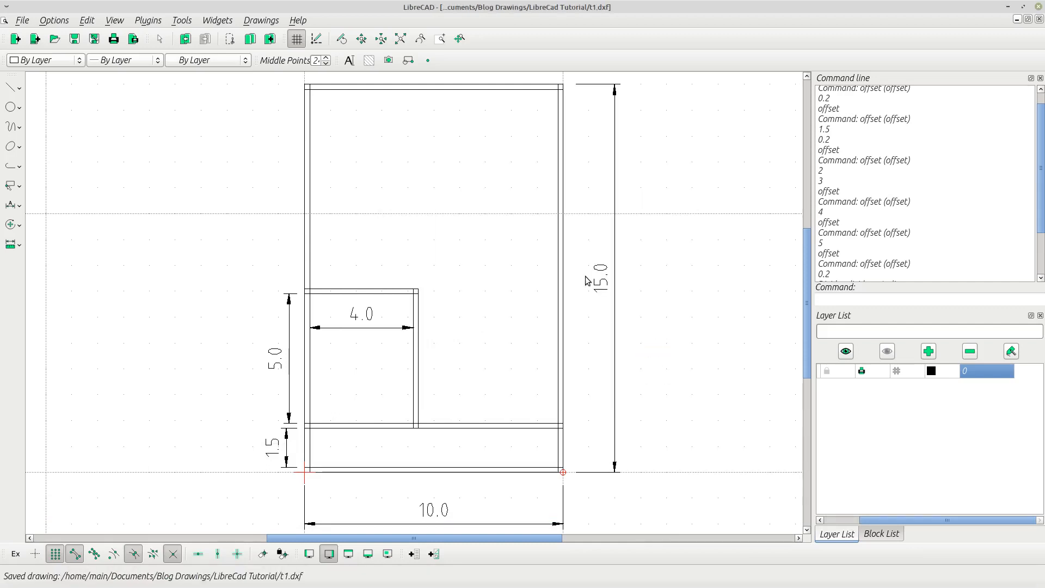
click(1038, 11)
click(1038, 10)
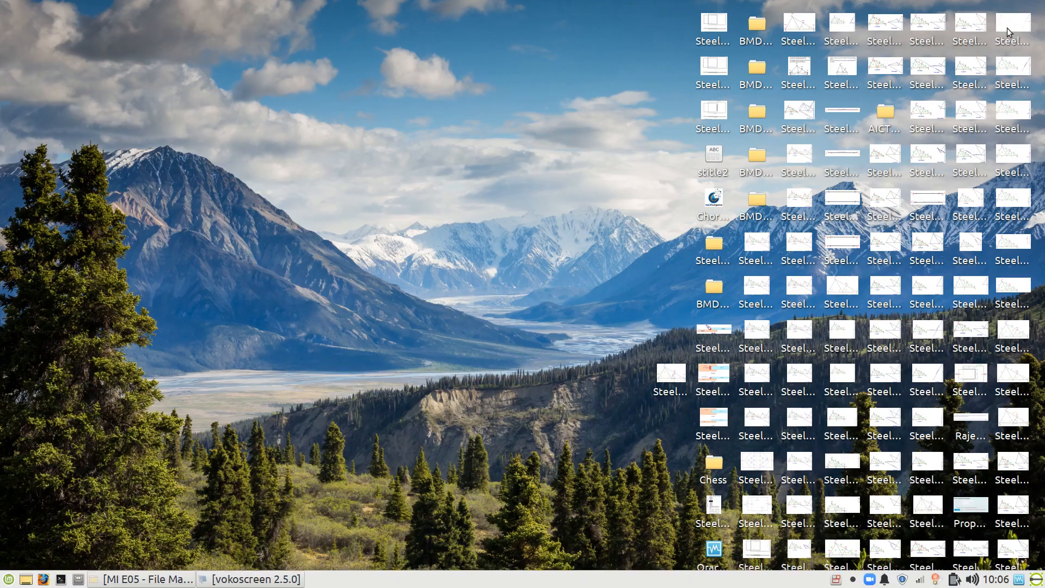
click(262, 580)
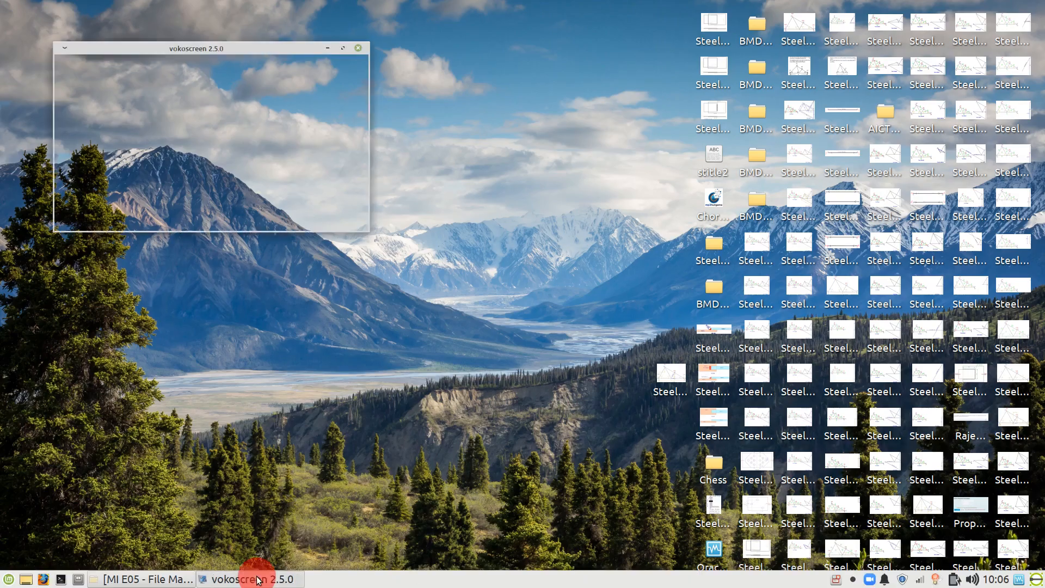